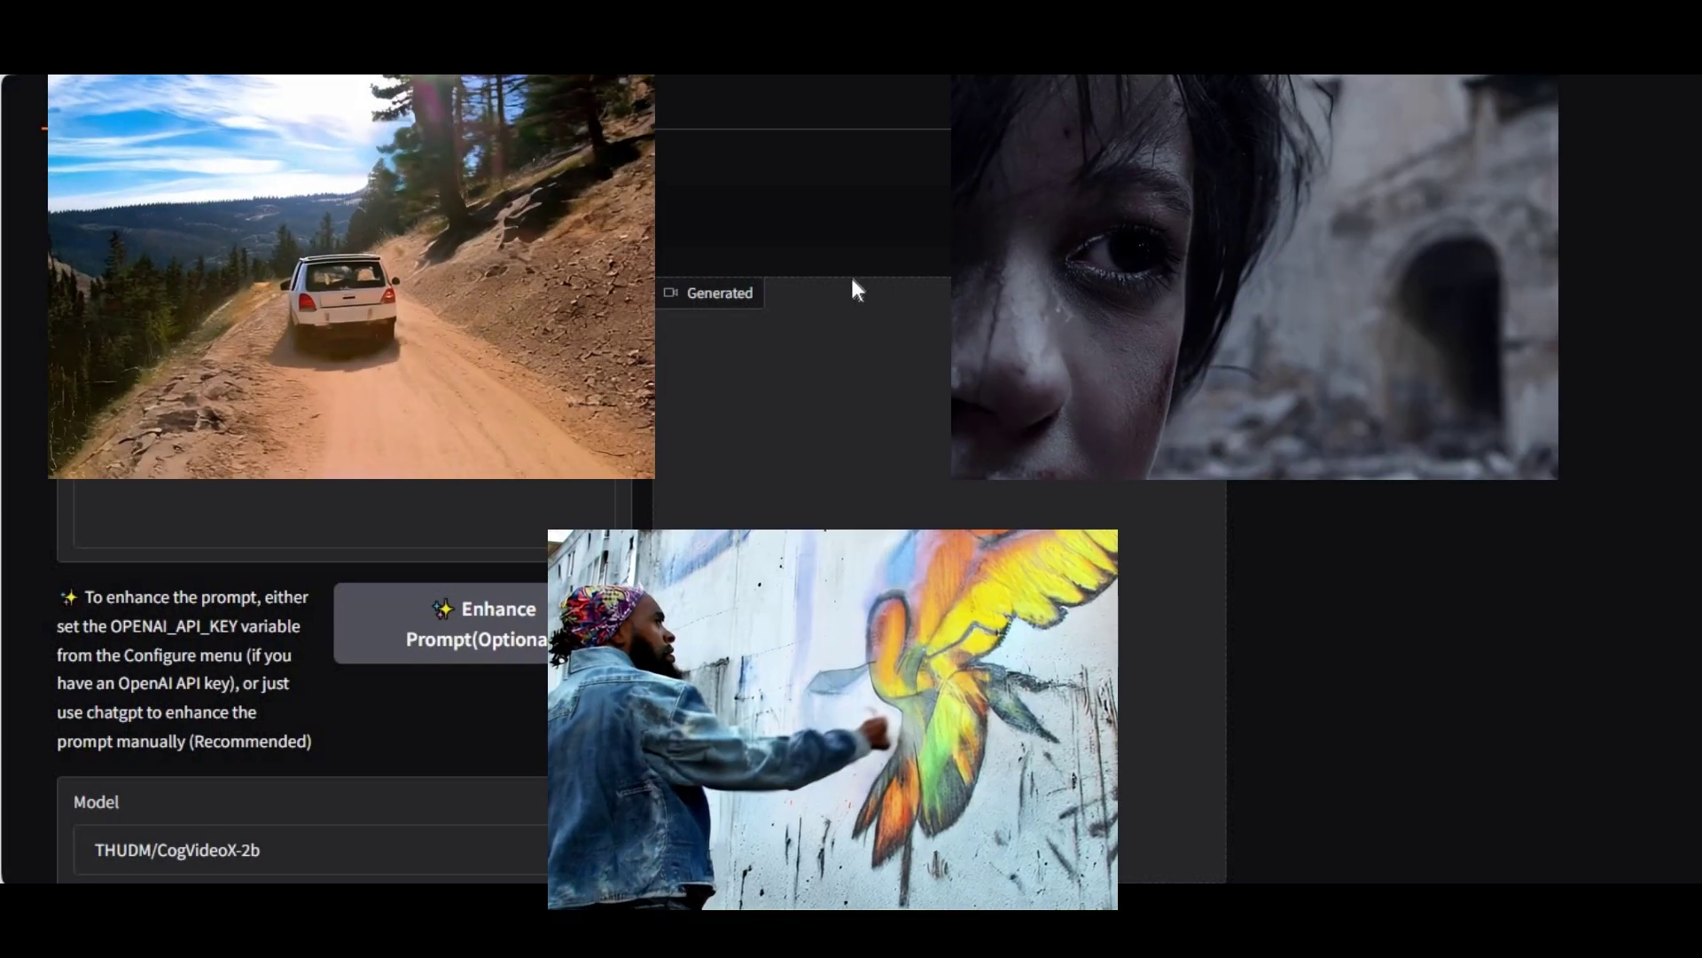
# Scroll through the current mode's settings, then switch to image-to-video and browse its options.
pyautogui.scroll(-10, 811, 247)
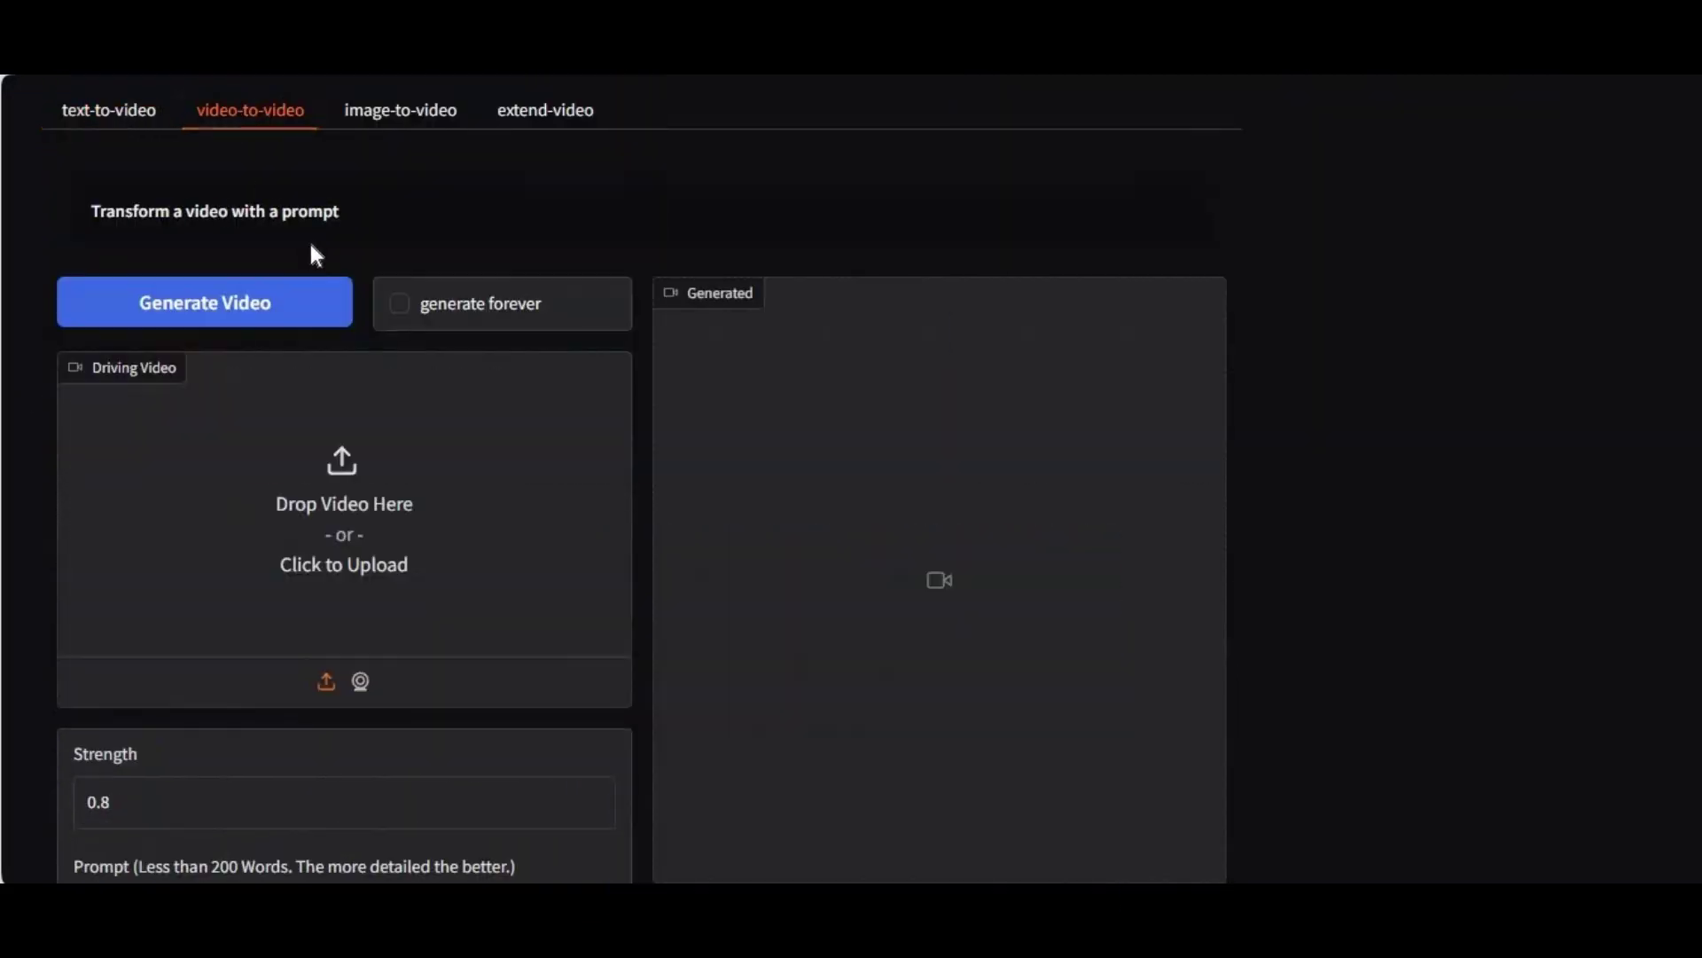
pyautogui.scroll(-8, 315, 266)
pyautogui.scroll(-4, 311, 252)
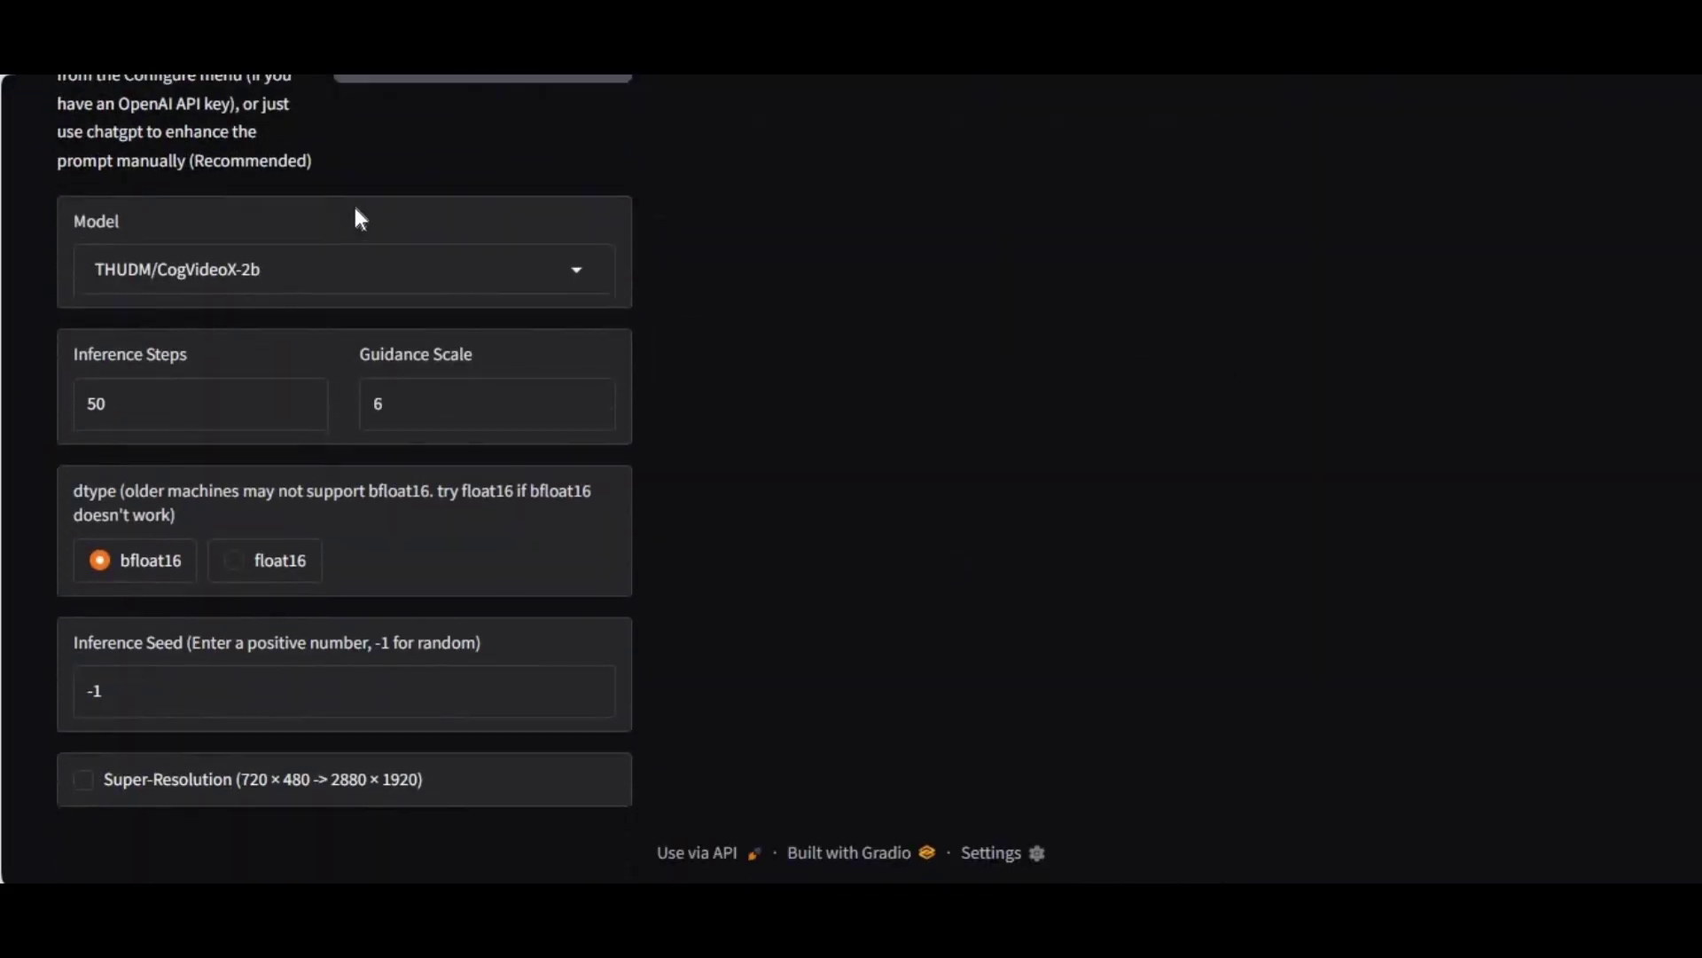
pyautogui.scroll(15, 390, 222)
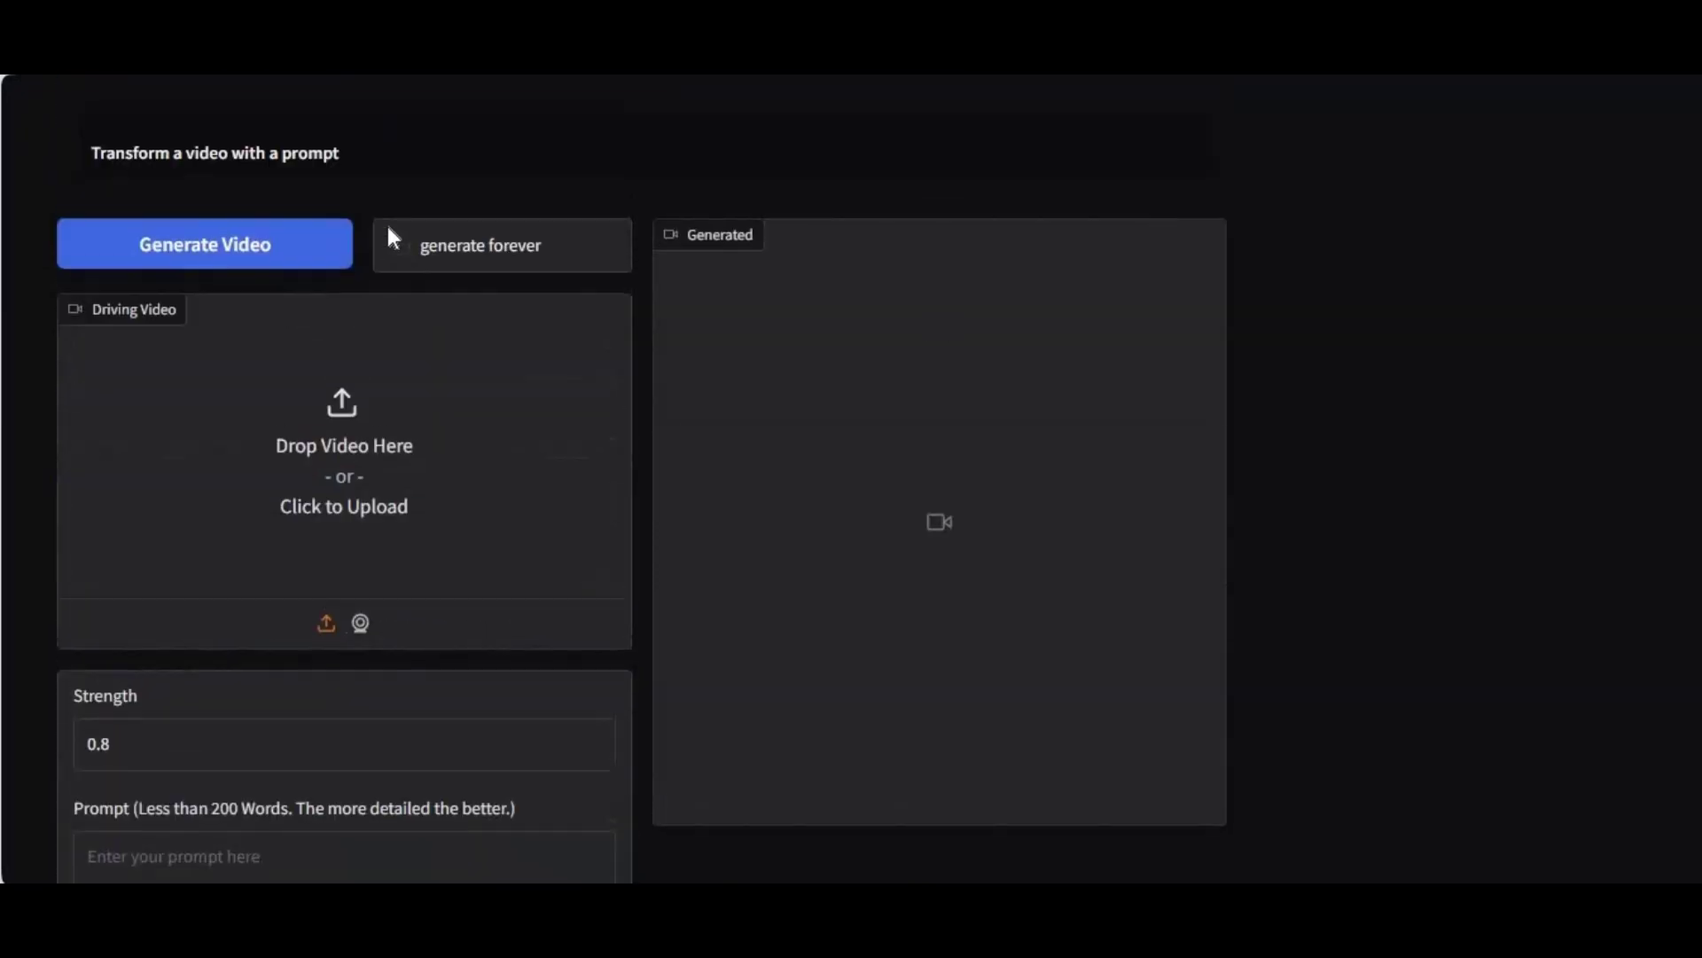
pyautogui.click(406, 110)
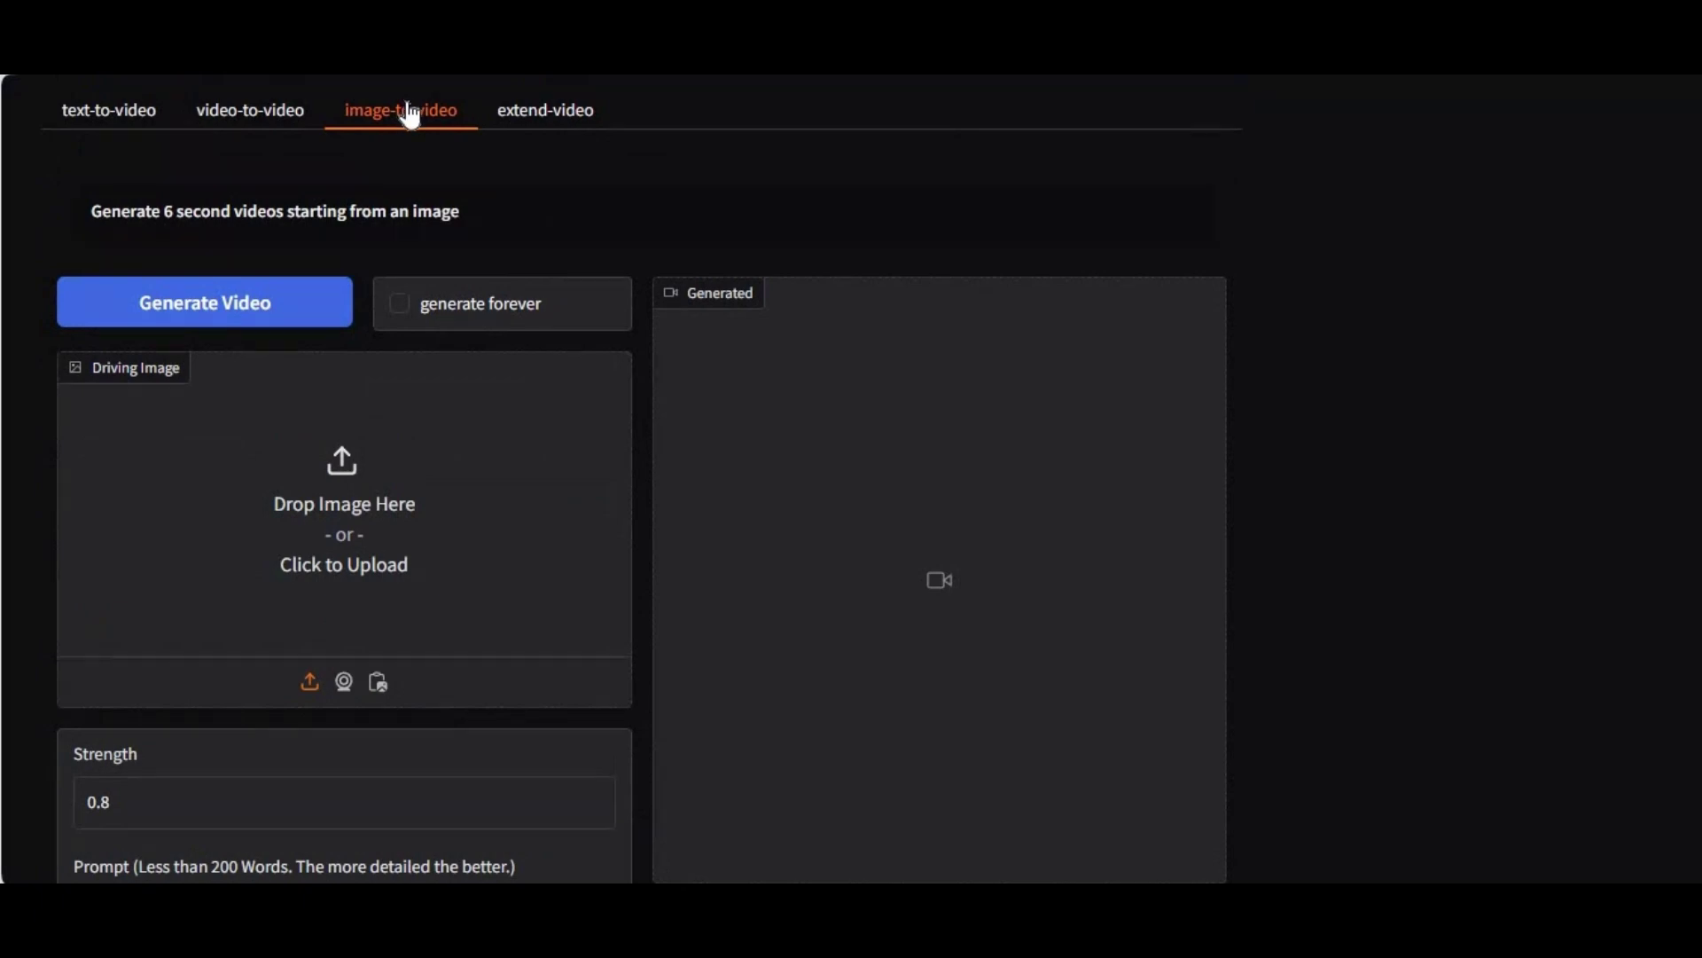
pyautogui.scroll(-10, 480, 306)
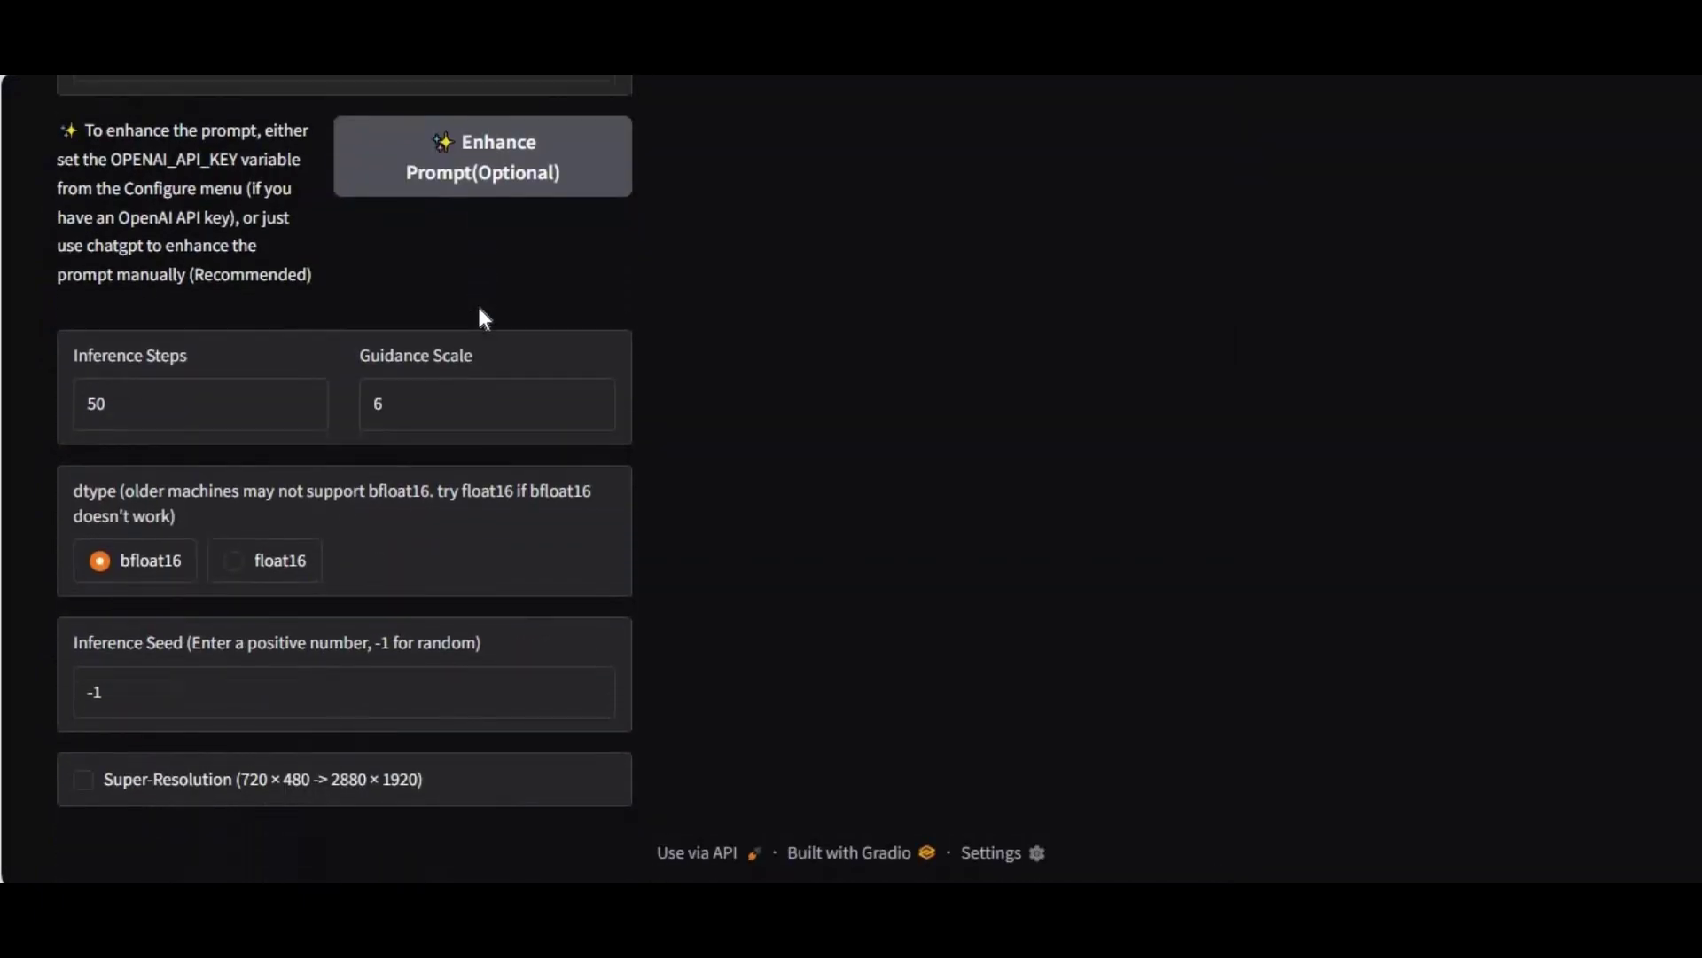
pyautogui.scroll(10, 479, 310)
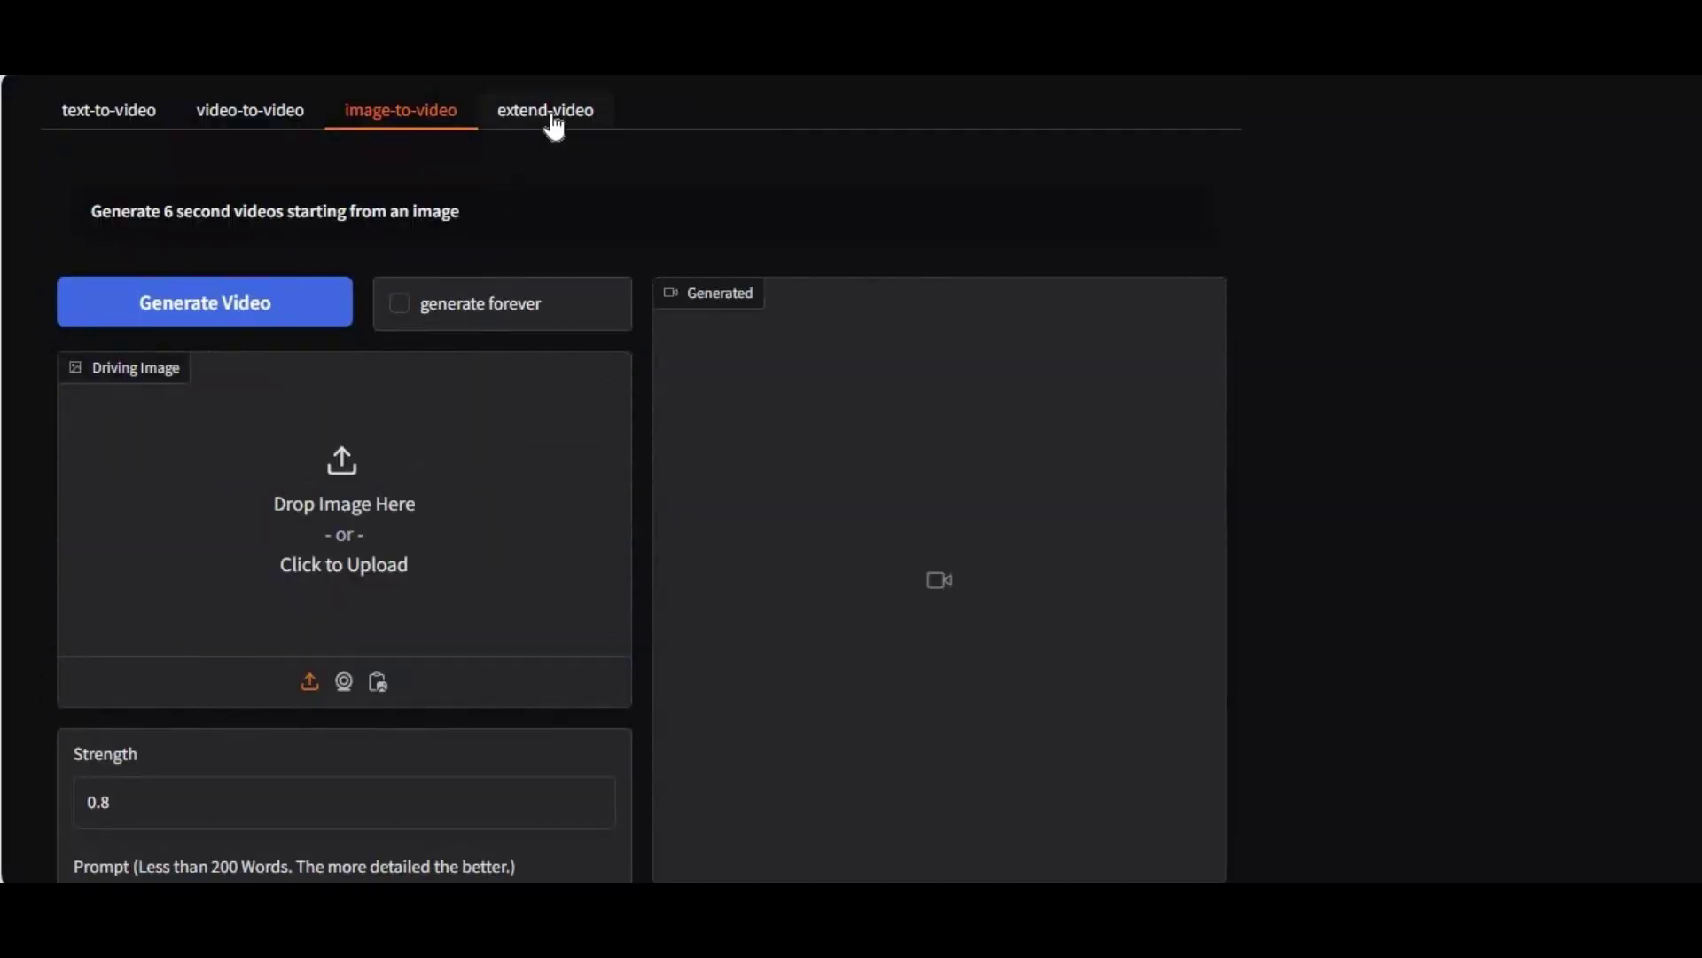
# Browse the extend-video mode's settings, then return to text-to-video.
pyautogui.click(554, 124)
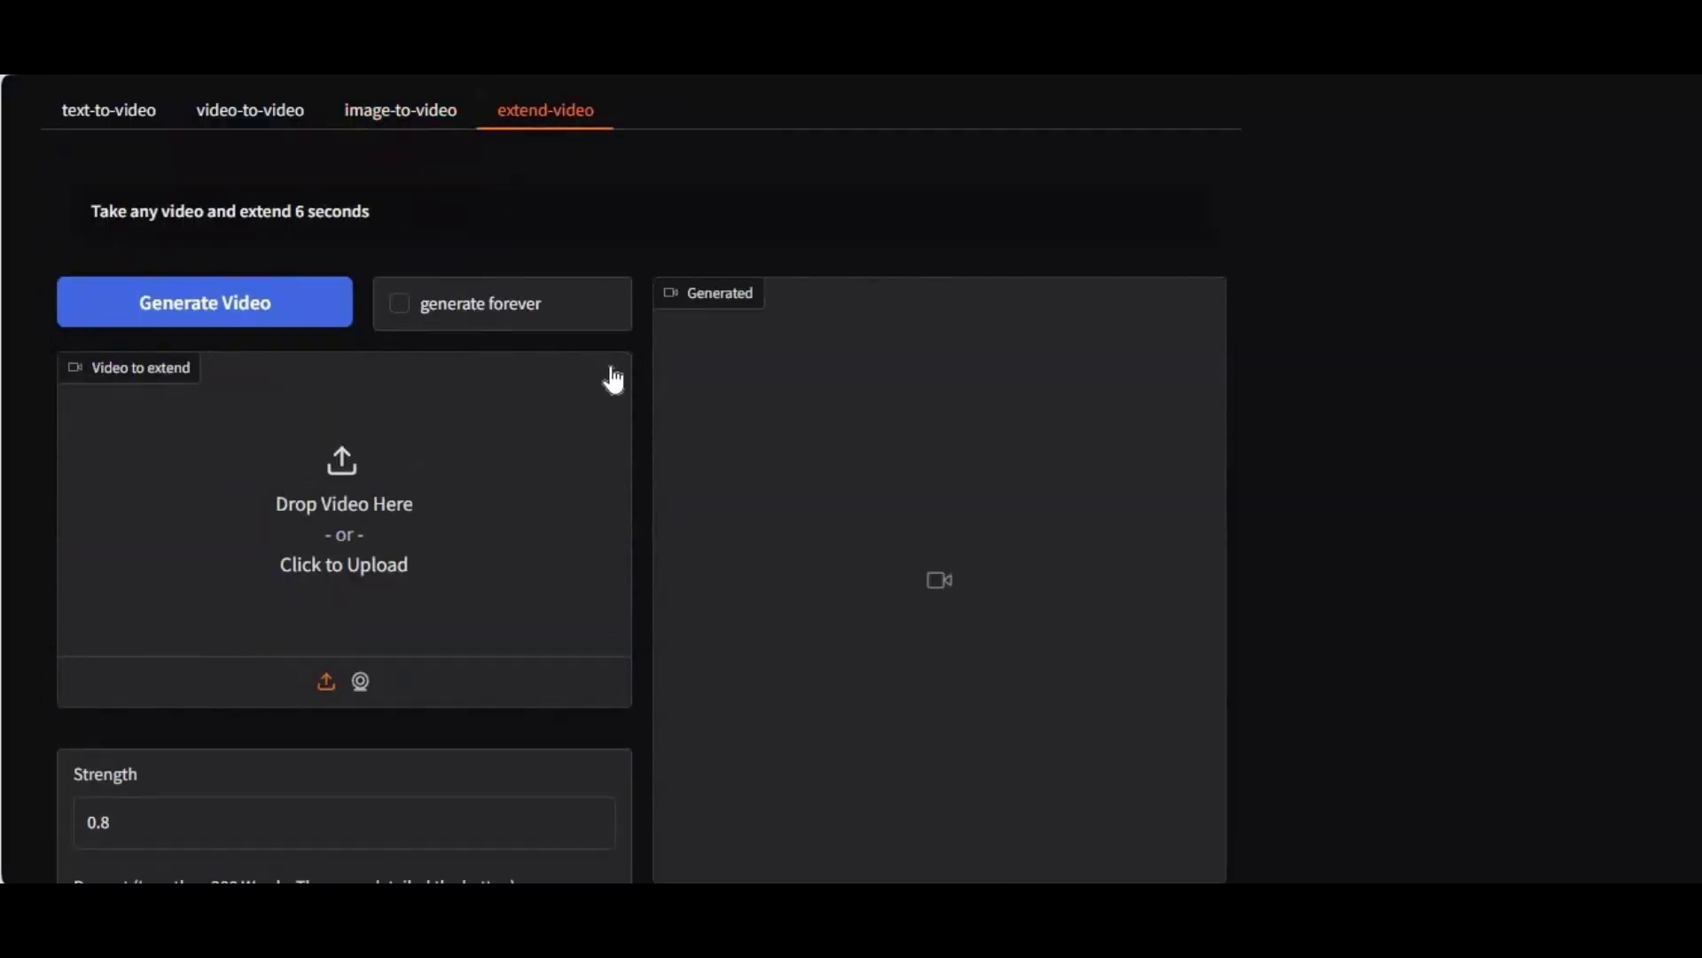
pyautogui.scroll(-10, 613, 380)
pyautogui.scroll(6, 608, 354)
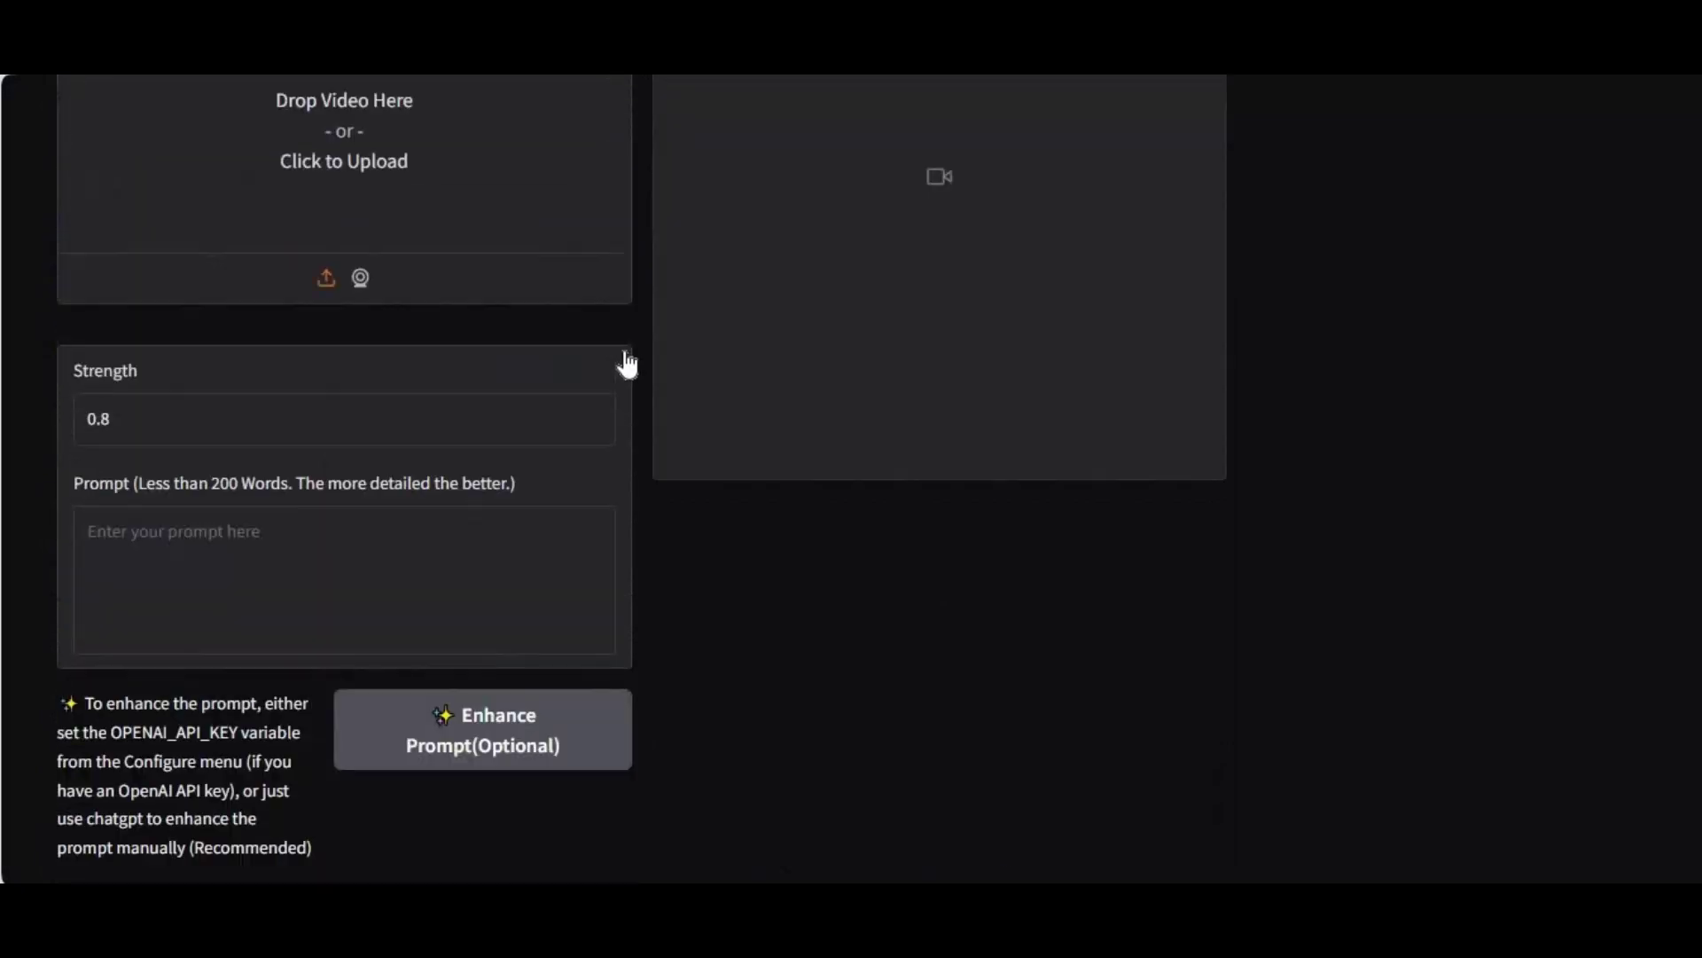
pyautogui.scroll(5, 627, 363)
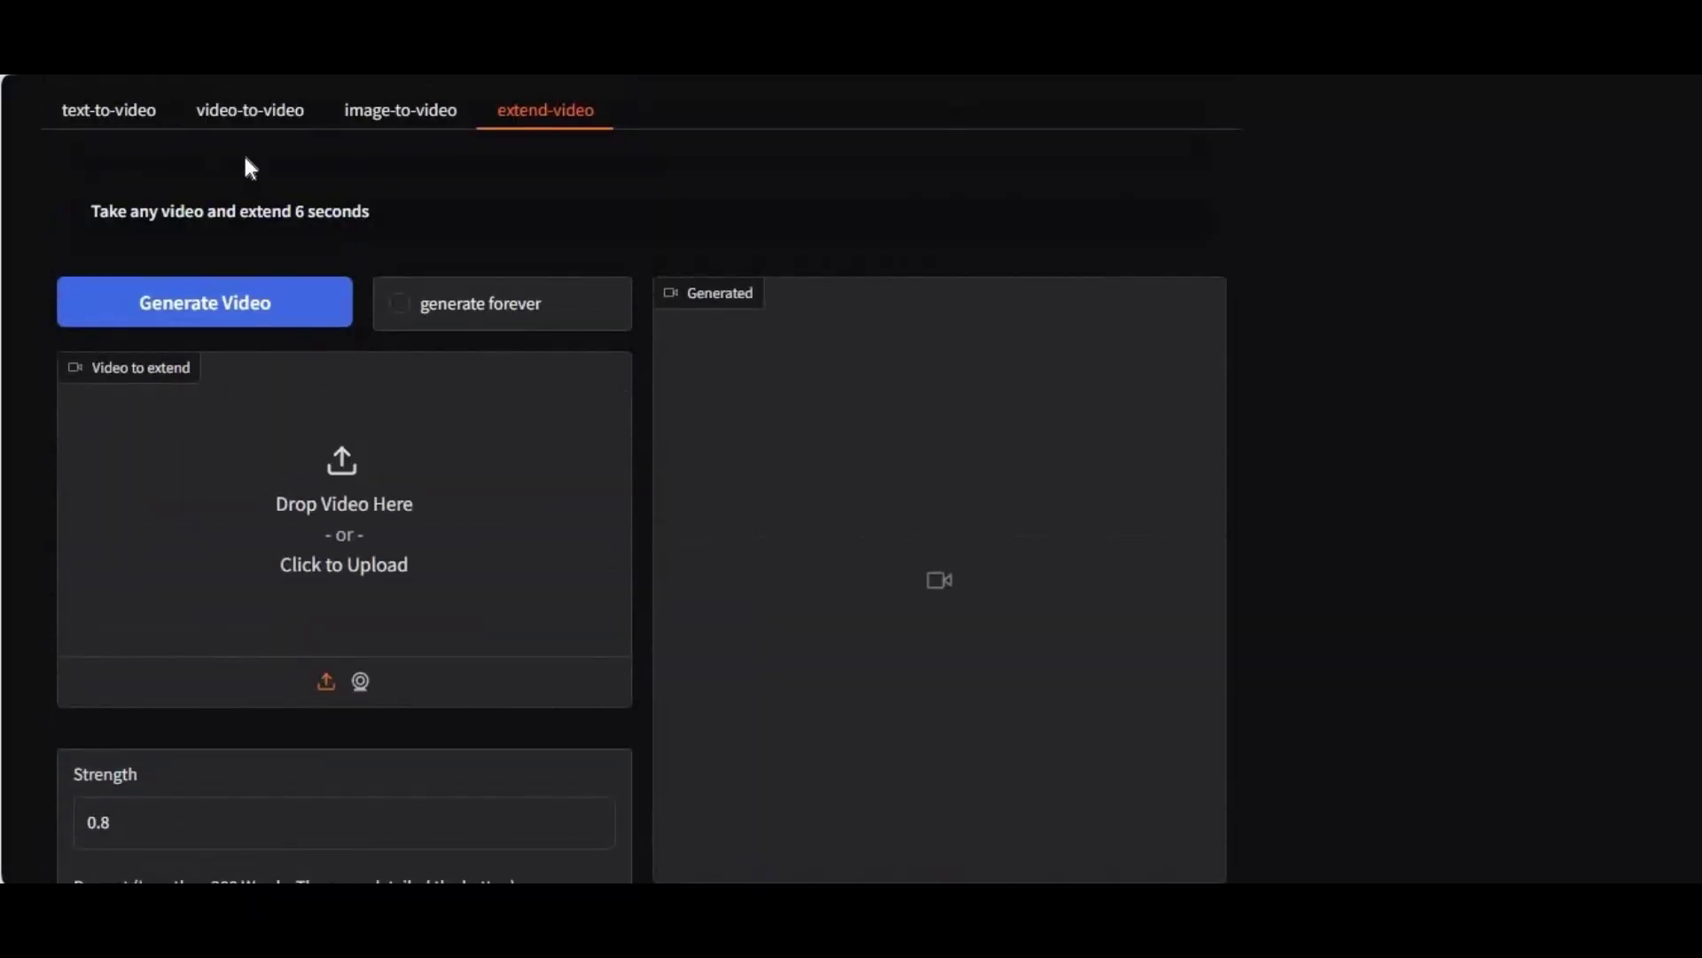
pyautogui.click(105, 120)
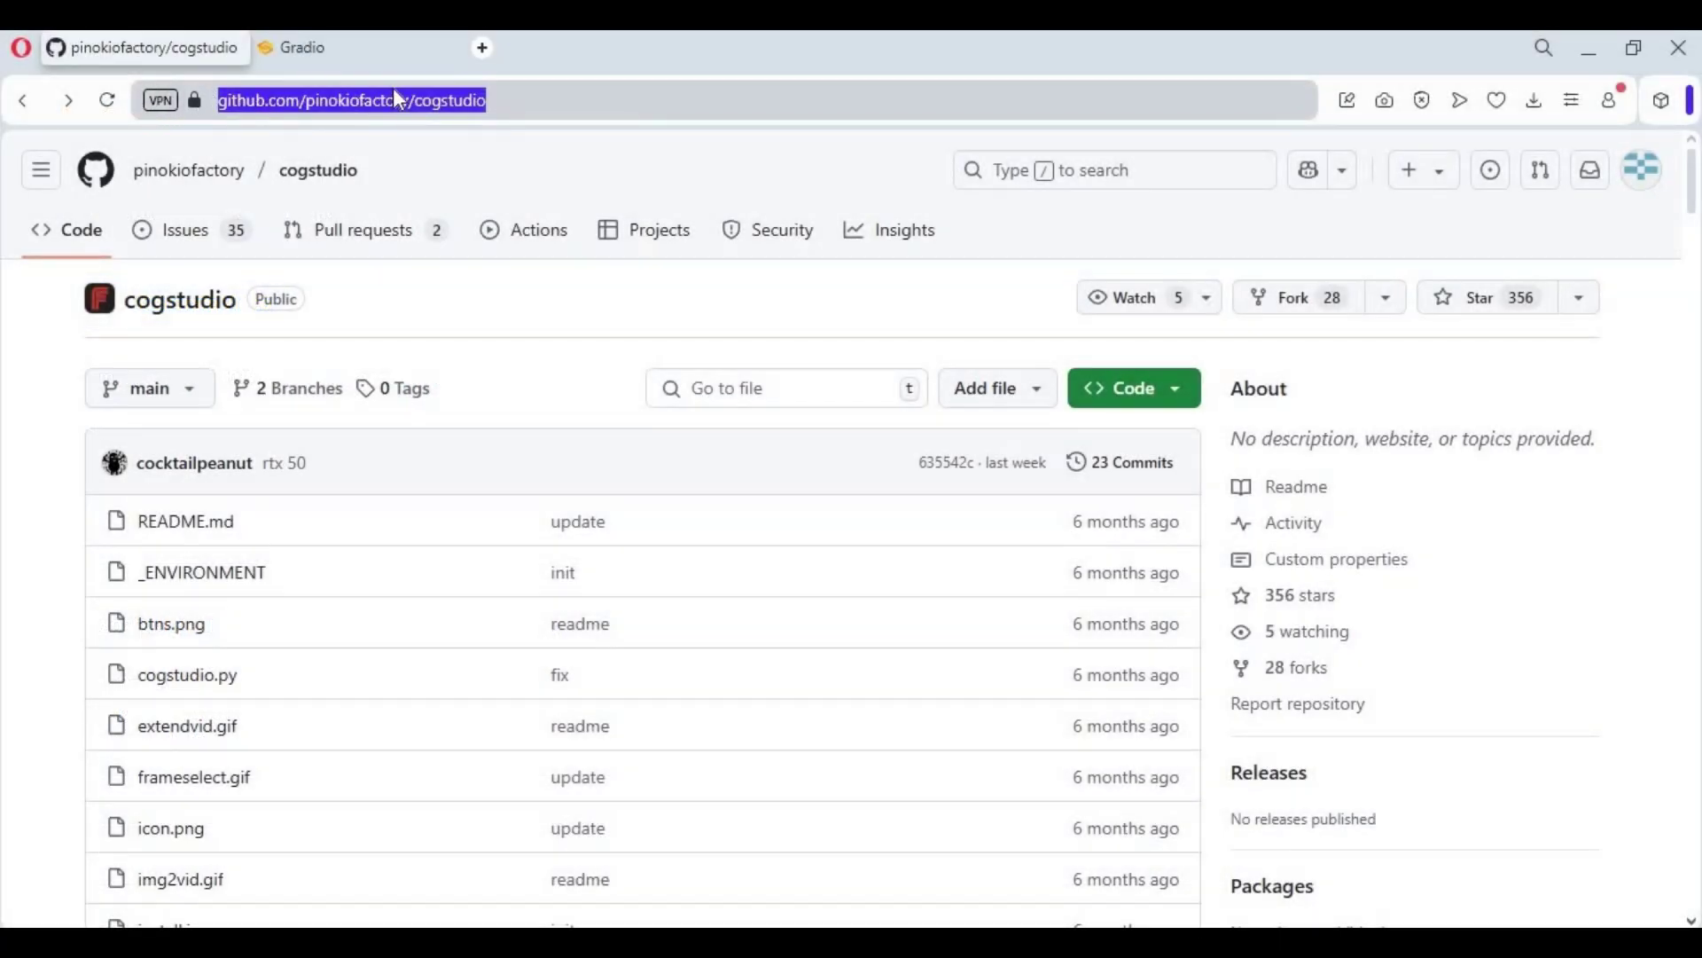
pyautogui.scroll(-3, 588, 448)
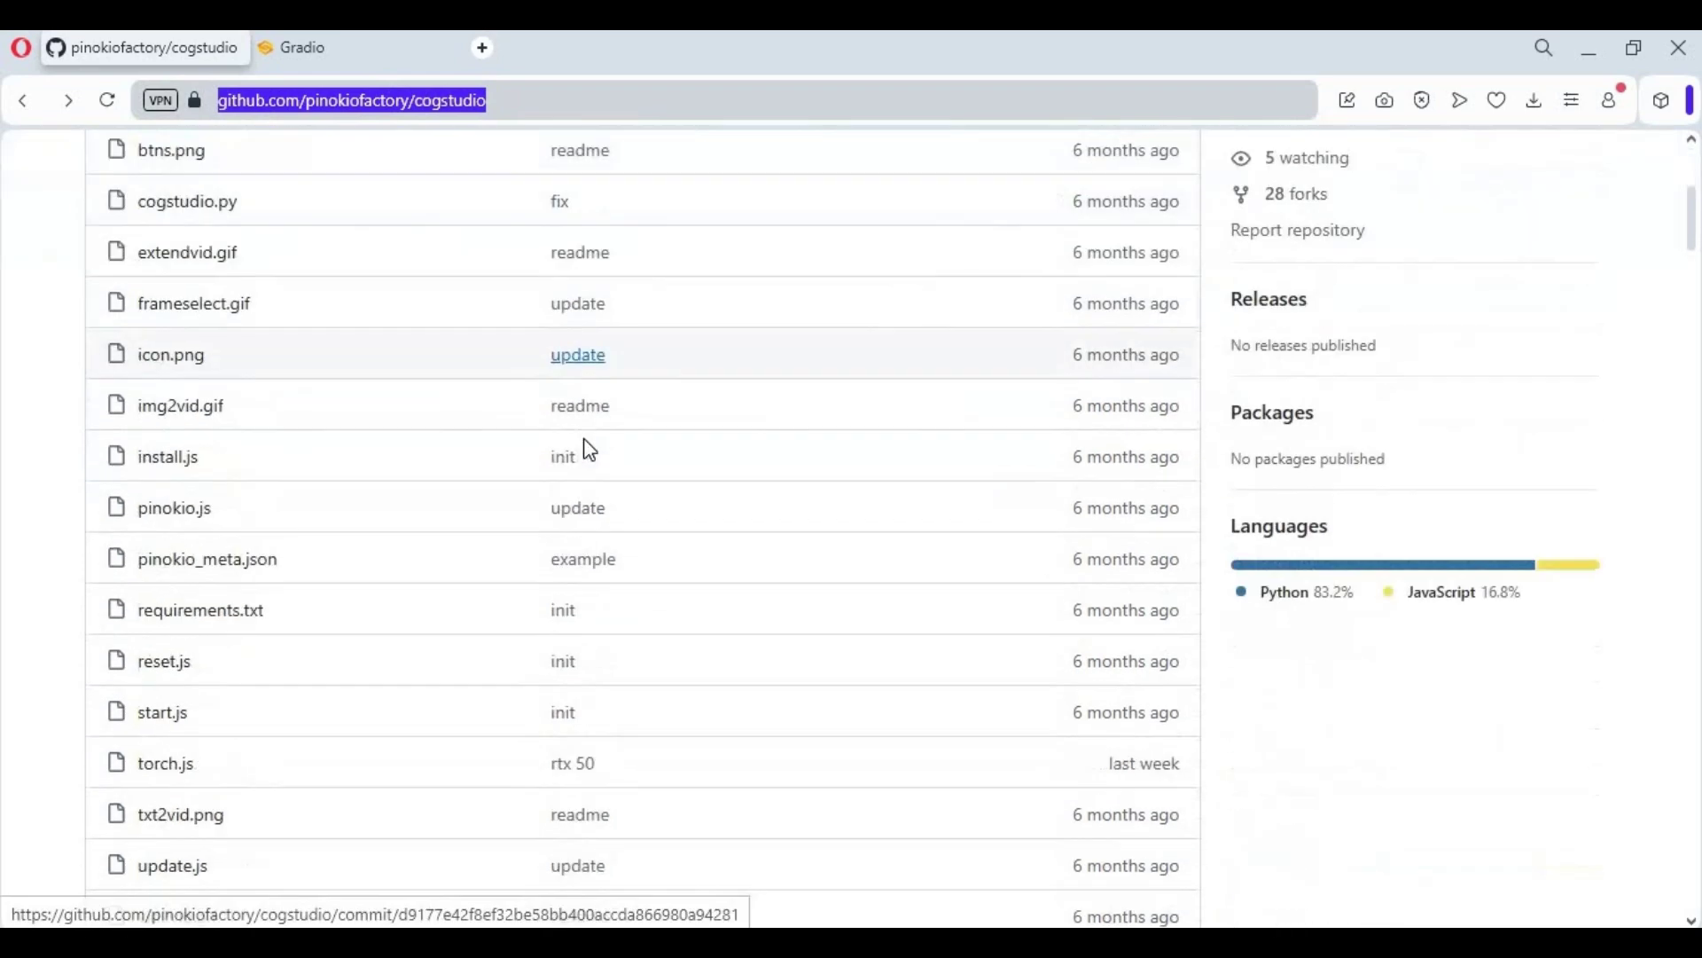
pyautogui.scroll(-10, 581, 444)
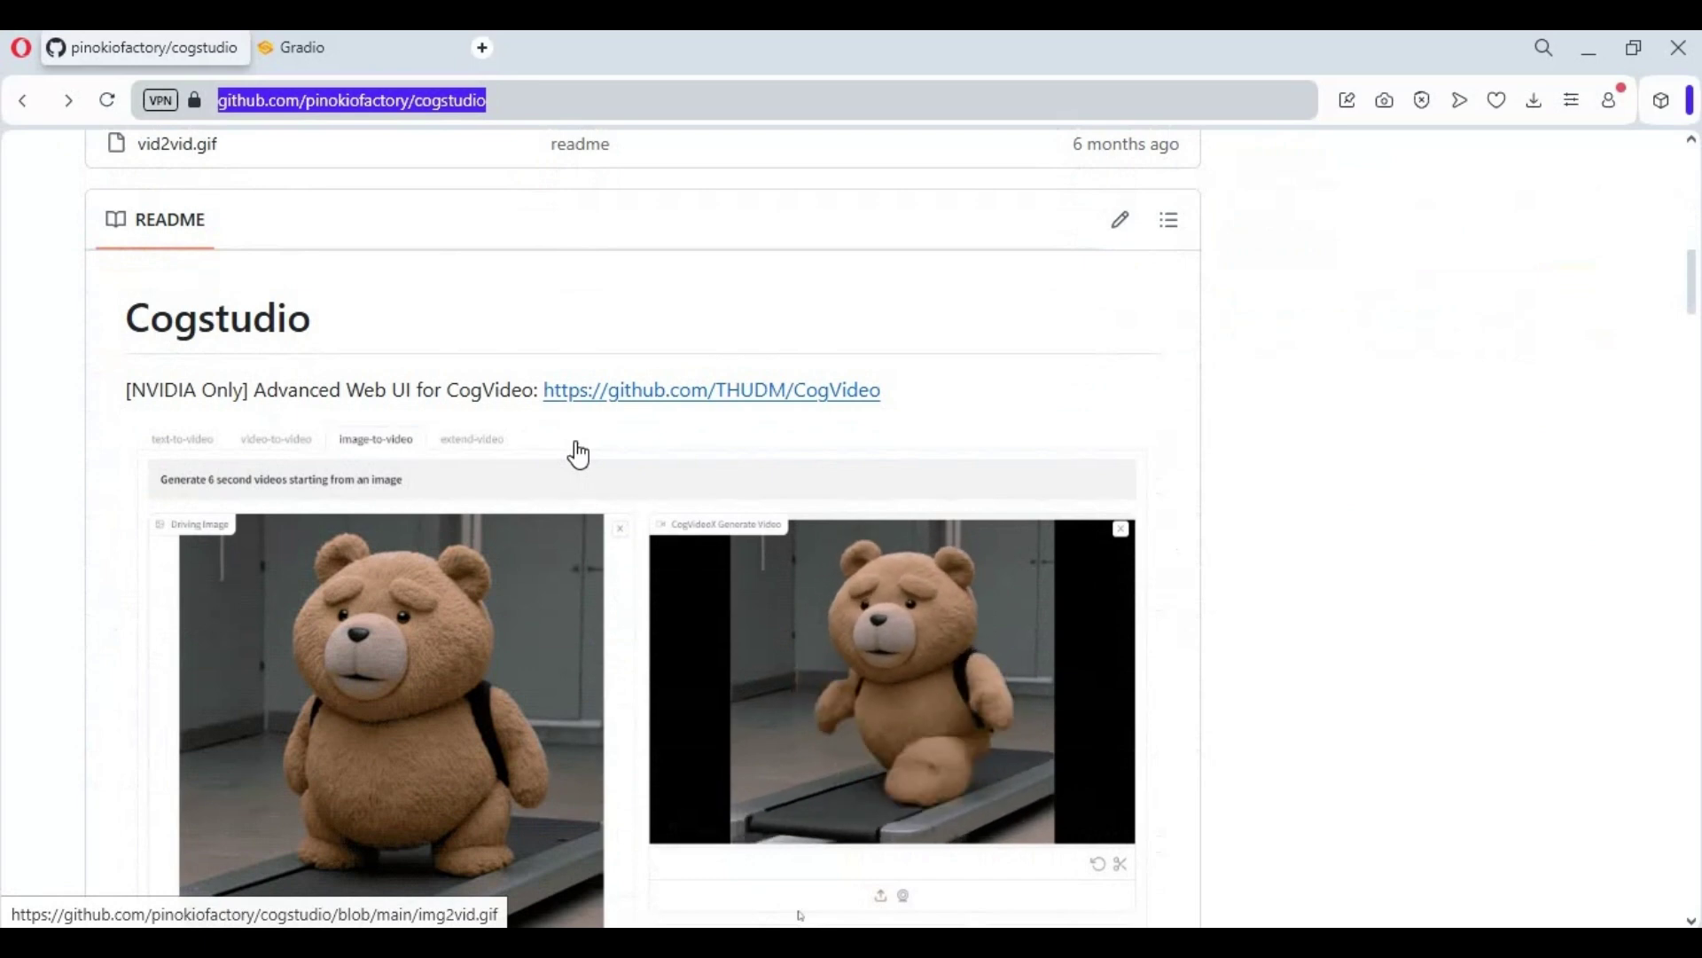
pyautogui.scroll(-4, 578, 458)
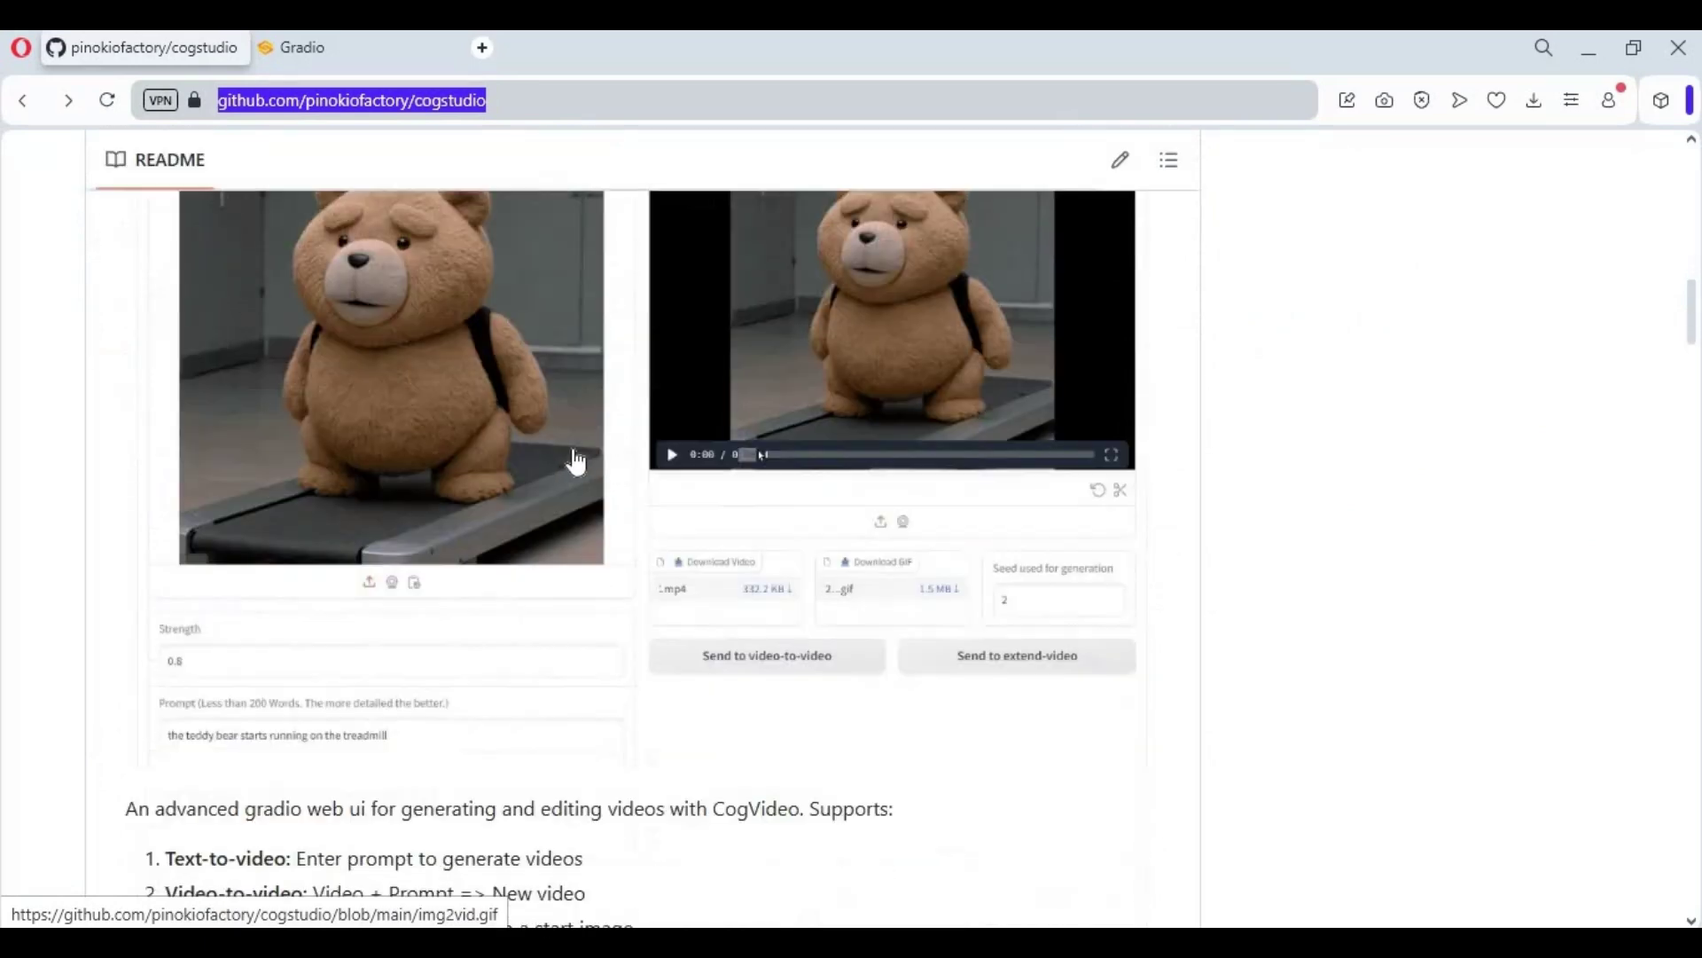
pyautogui.scroll(-3, 576, 461)
pyautogui.scroll(-3, 577, 458)
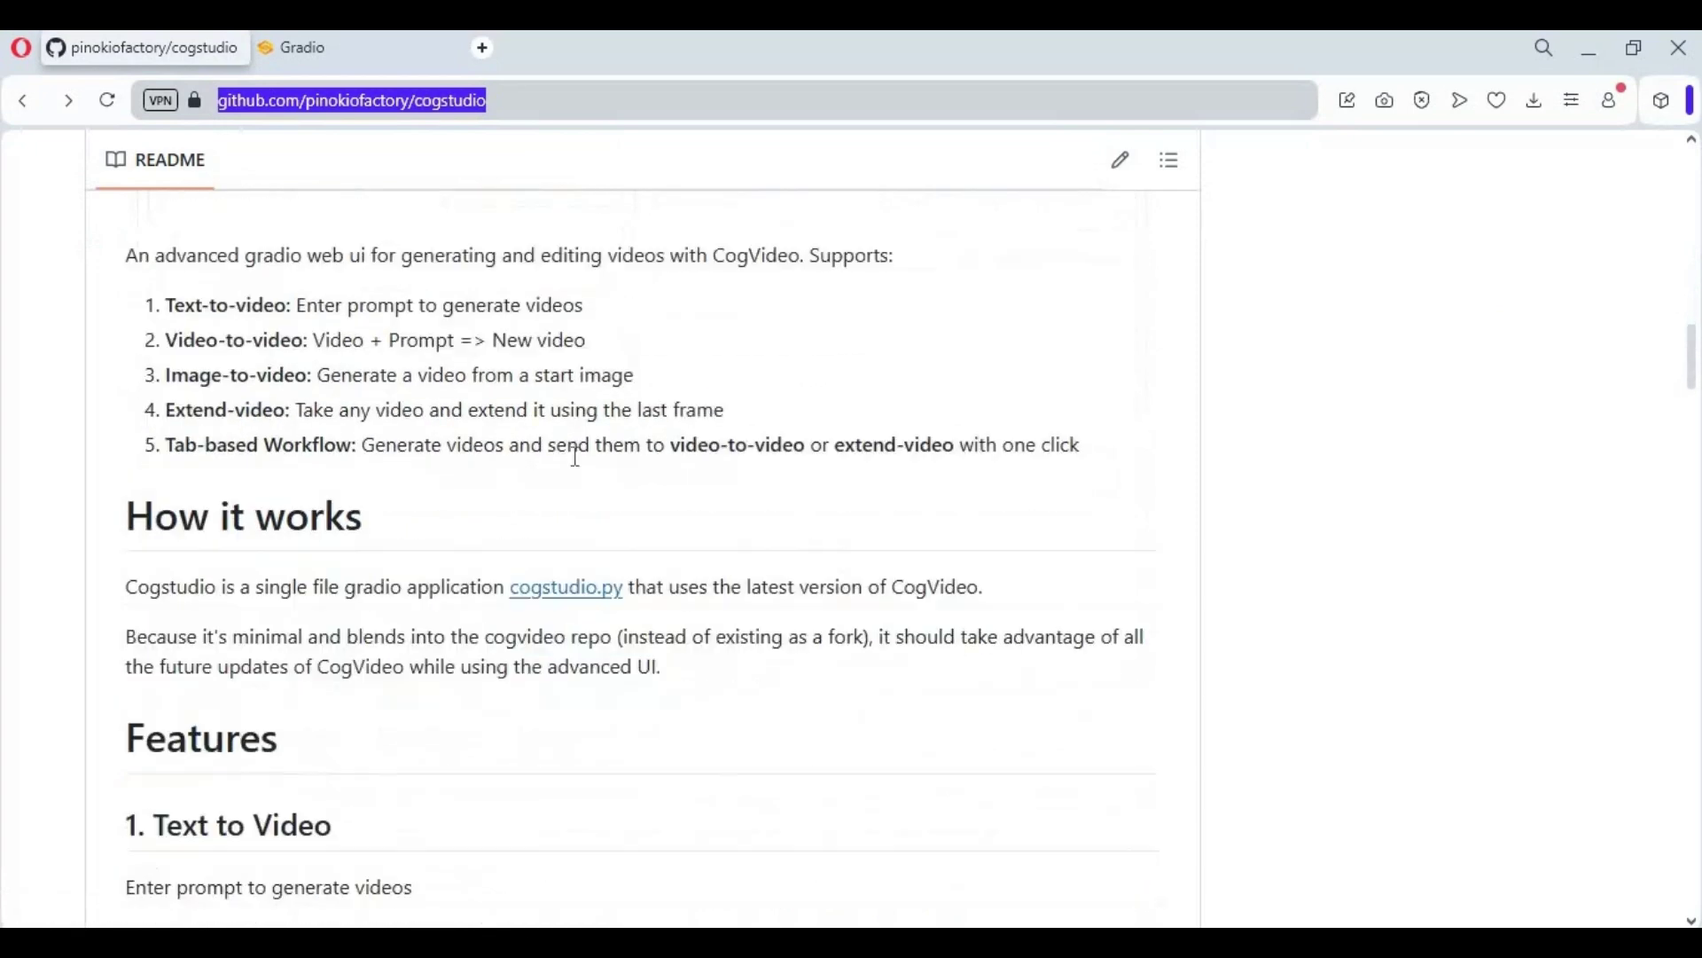
pyautogui.scroll(-12, 576, 457)
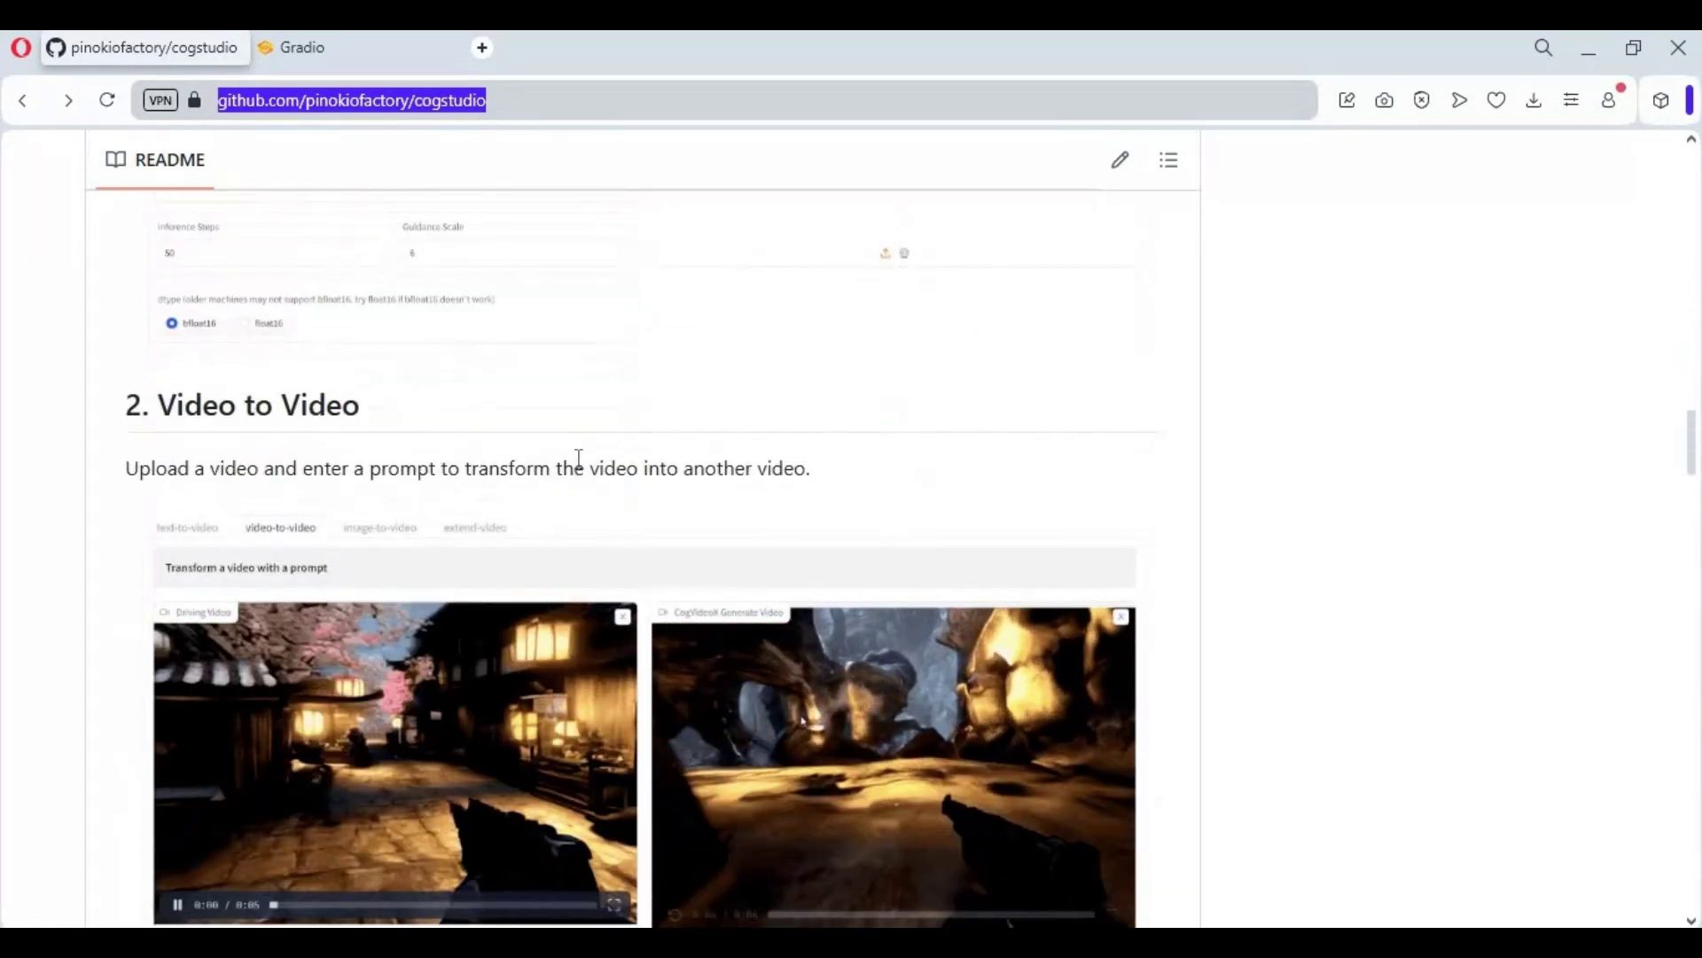
pyautogui.scroll(-10, 580, 459)
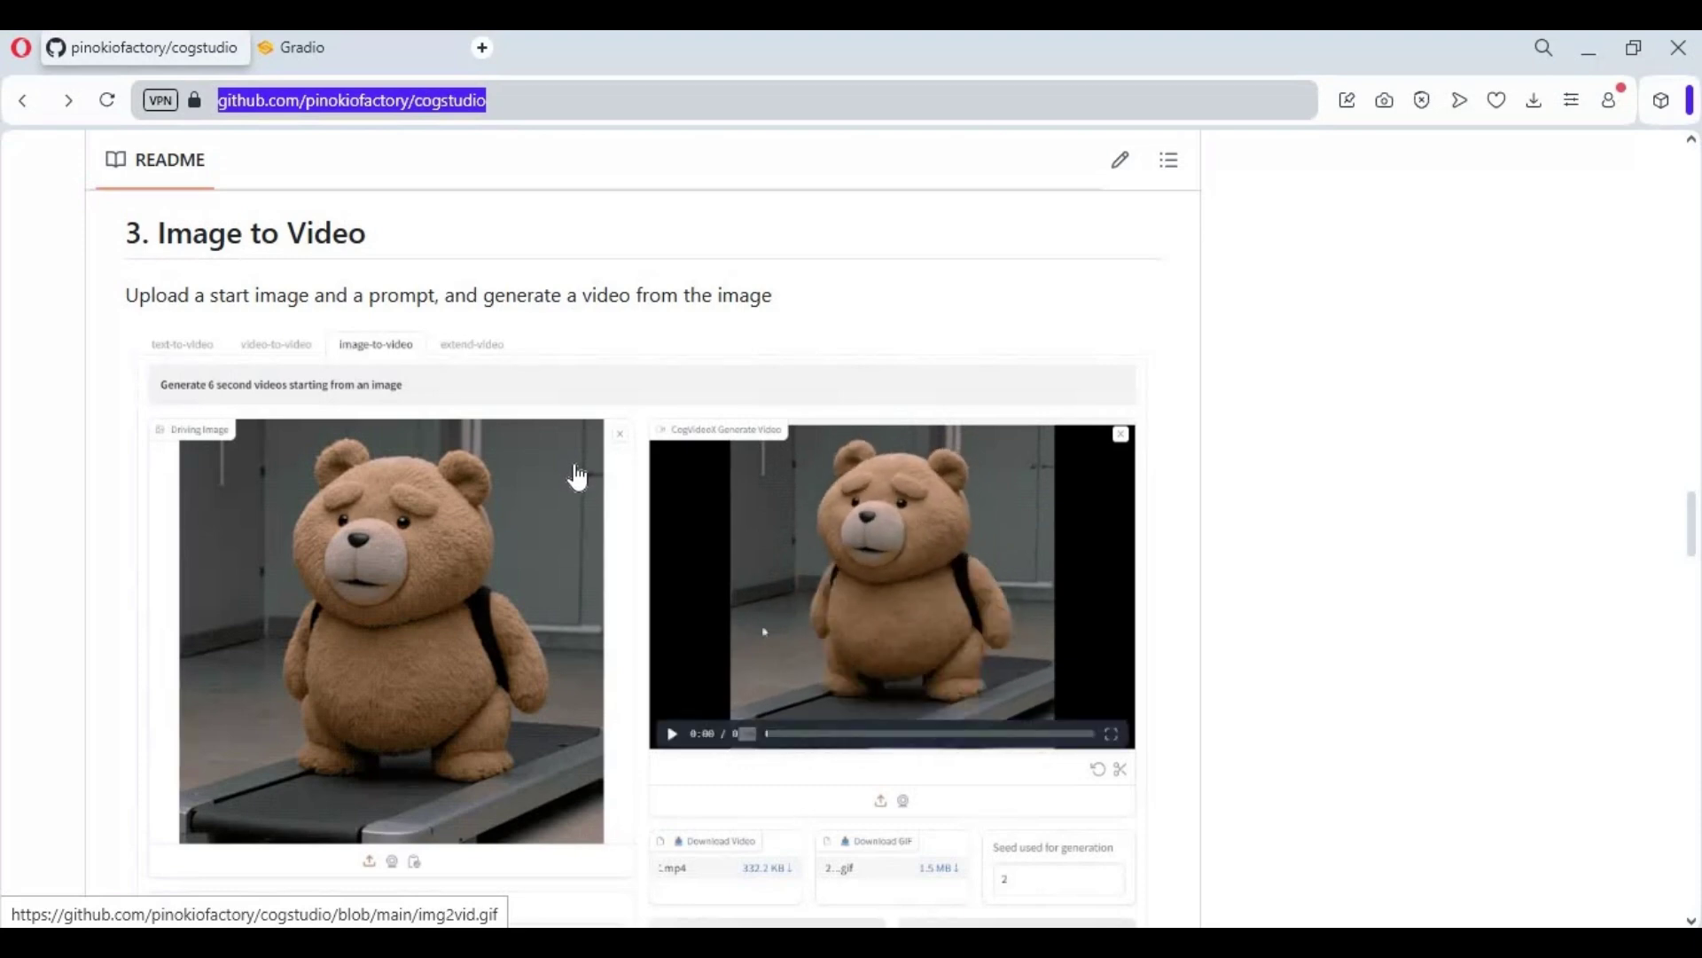
pyautogui.scroll(20, 590, 476)
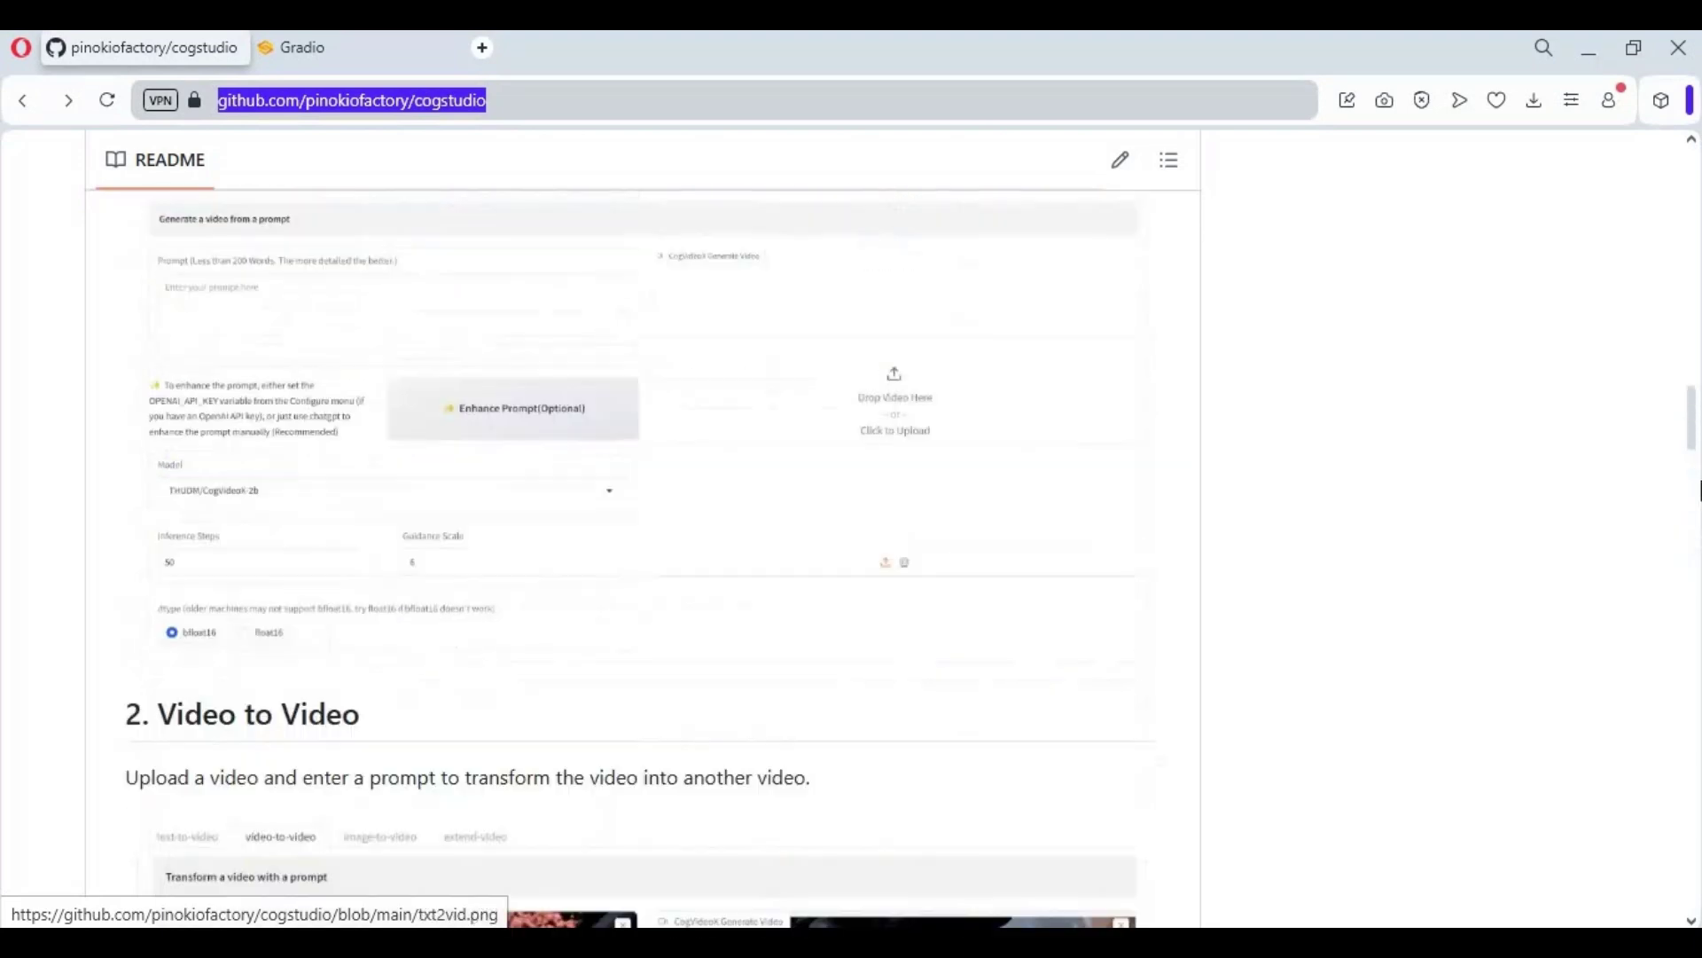
# Download the cogstudio repository as cogstudio-main.zip using Code > Download ZIP.
pyautogui.moveTo(1693, 347); pyautogui.dragTo(1498, 273)
pyautogui.click(1153, 408)
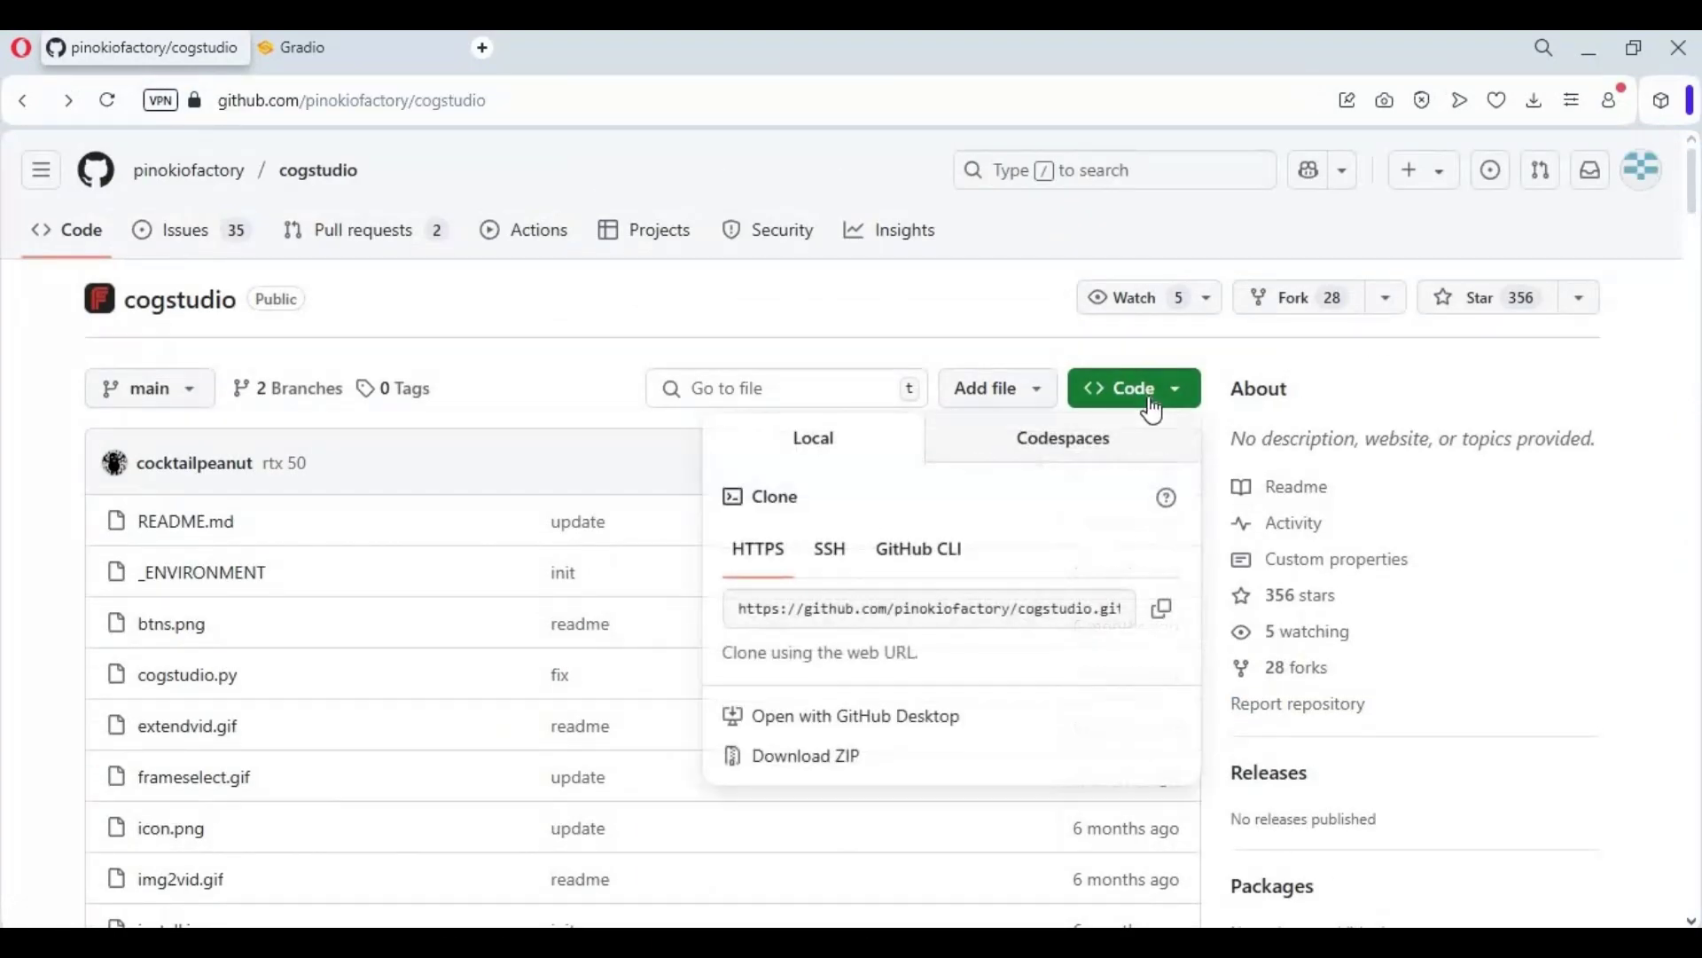
pyautogui.click(826, 760)
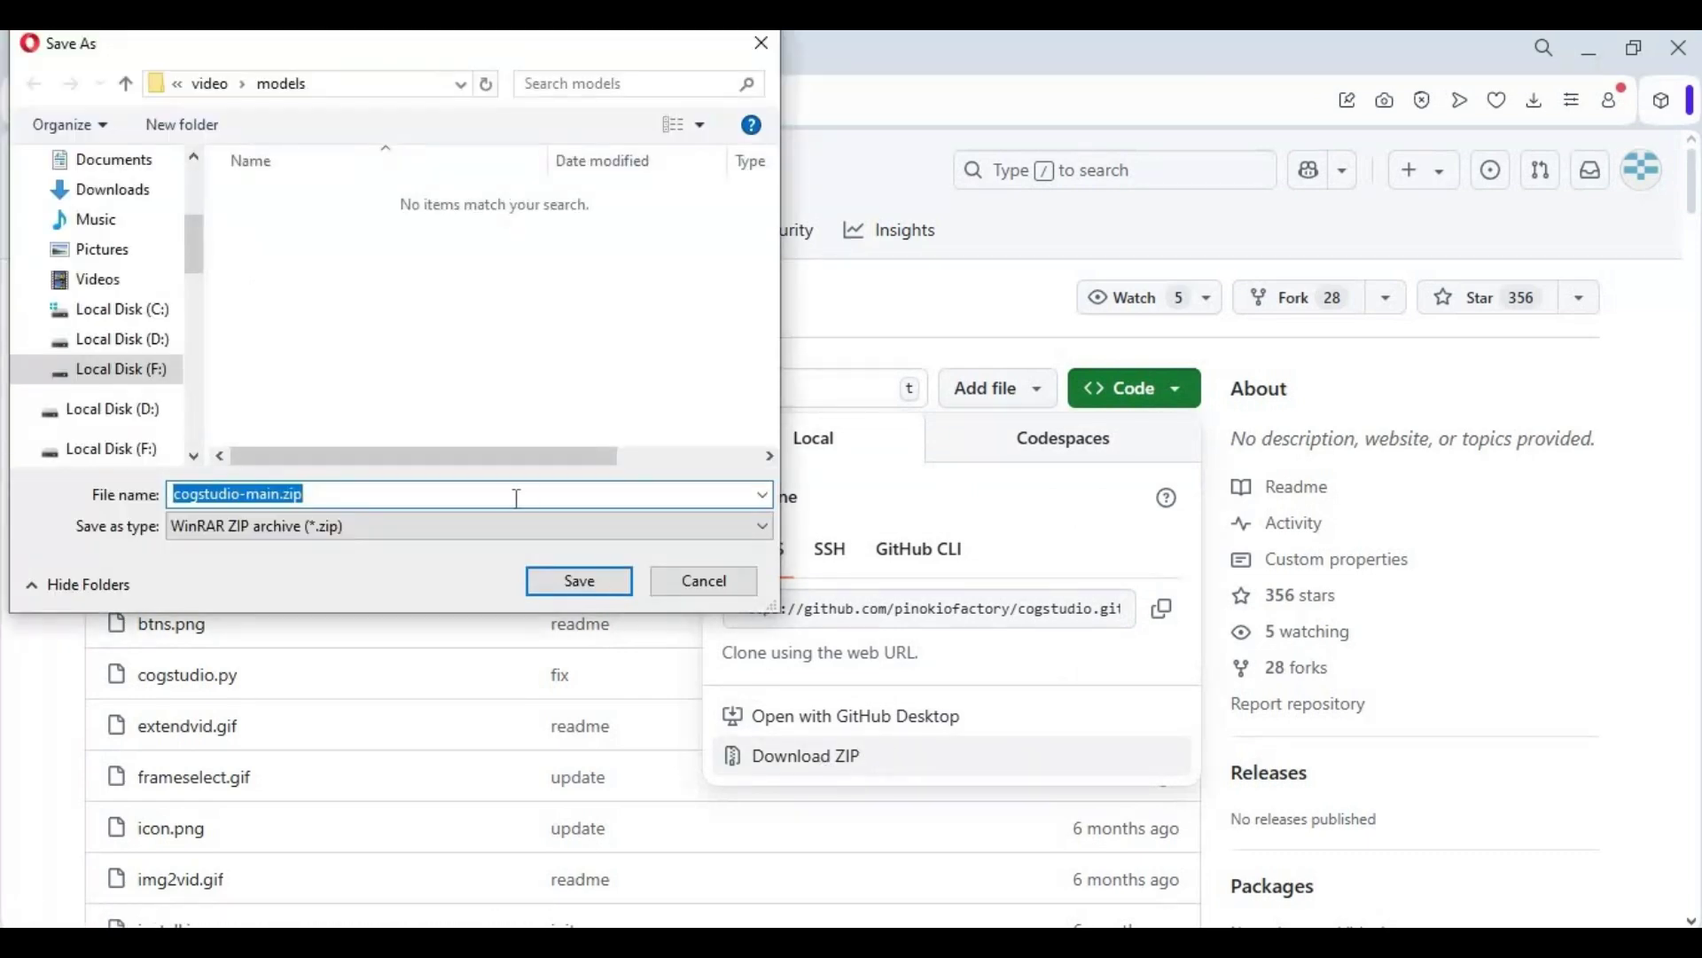
pyautogui.click(577, 582)
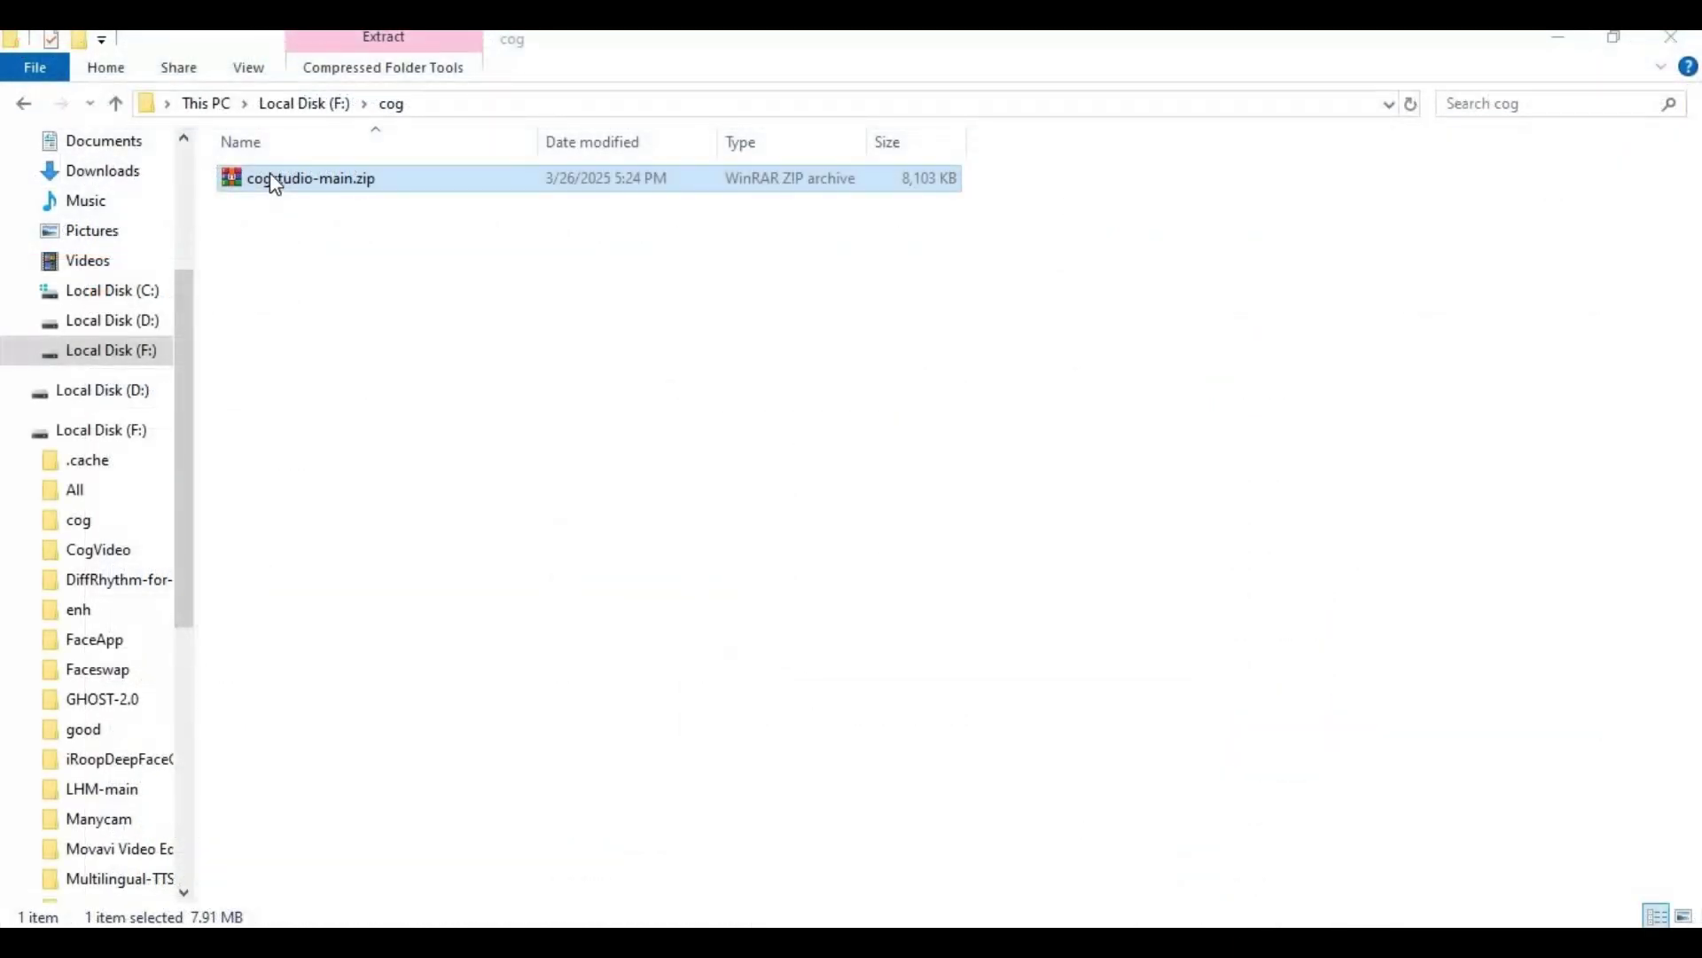
# Extract cogstudio-main.zip here and open the extracted cogstudio-main folder.
pyautogui.rightClick(270, 174)
pyautogui.click(369, 328)
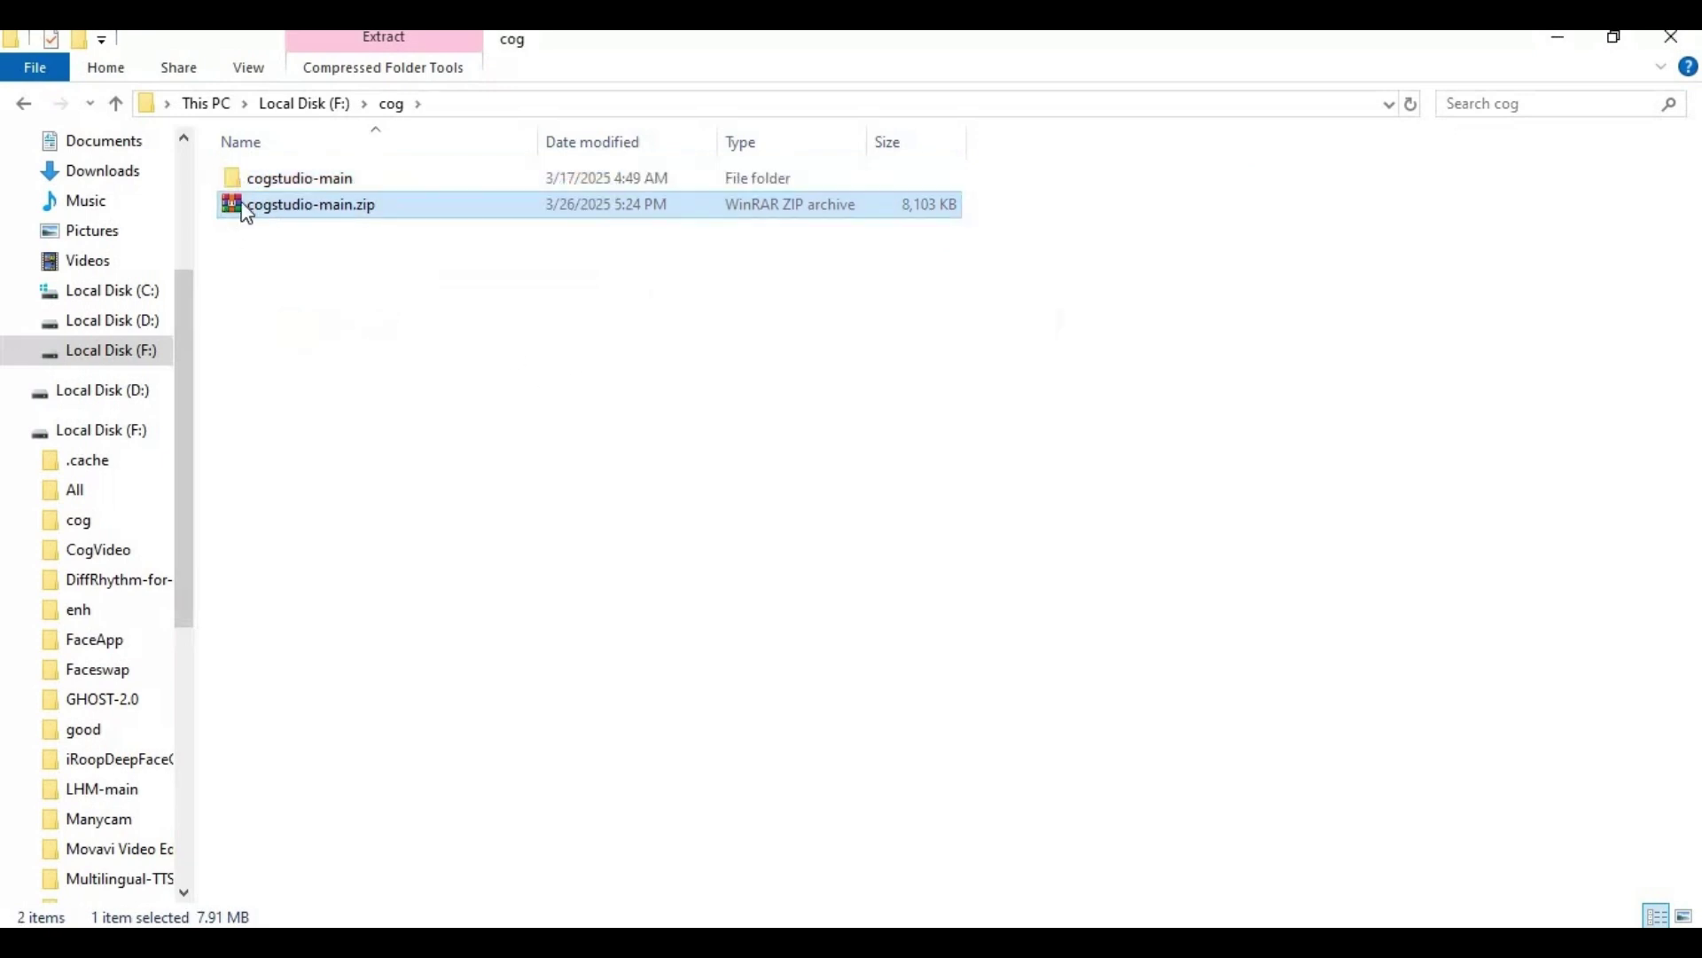
pyautogui.doubleClick(266, 177)
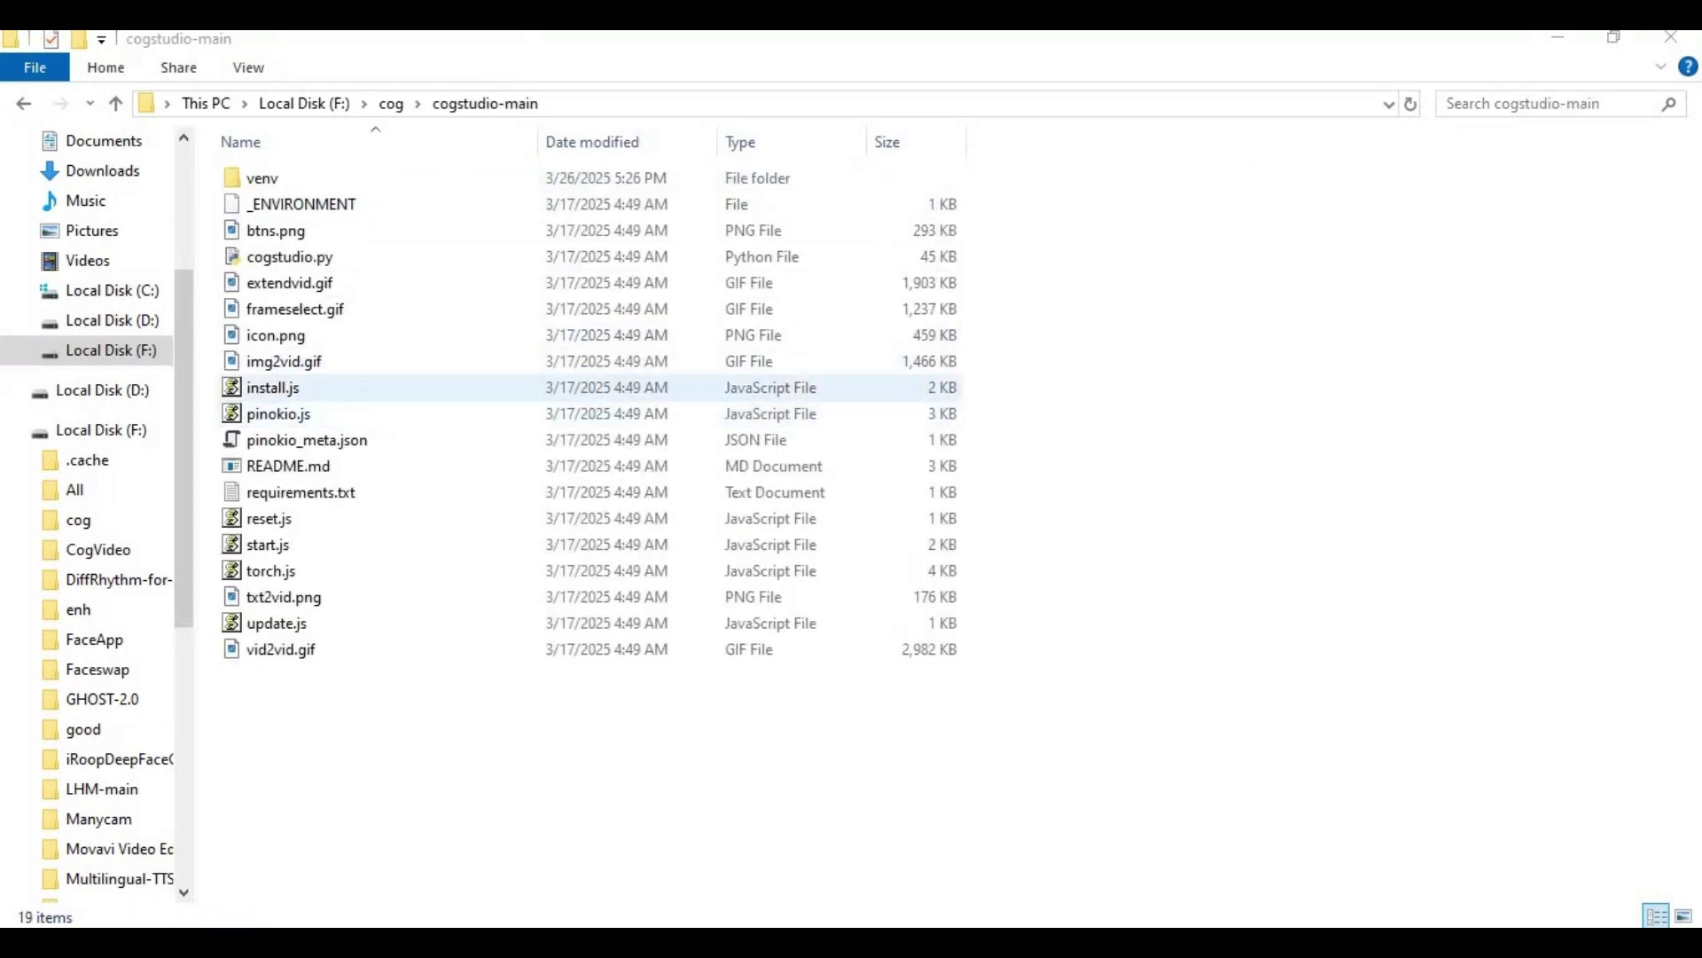
# Start a Command Prompt in the cogstudio-main folder via the address bar (cmd).
pyautogui.click(588, 104)
pyautogui.write('cmd')
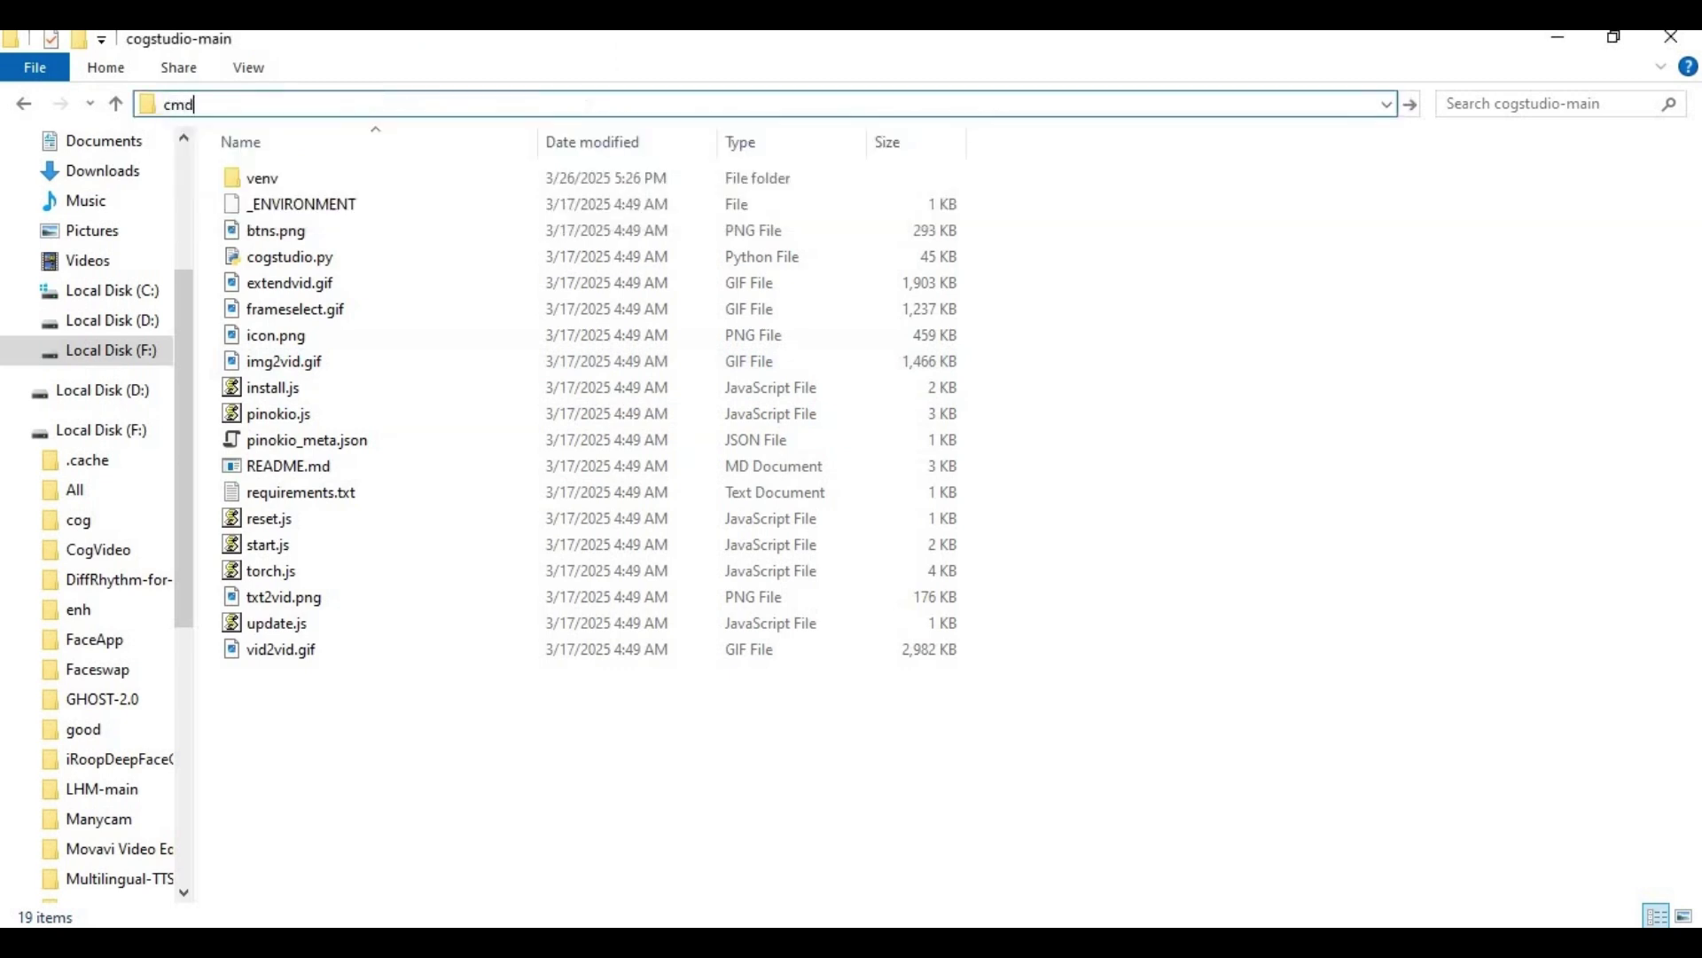
pyautogui.press('Return')
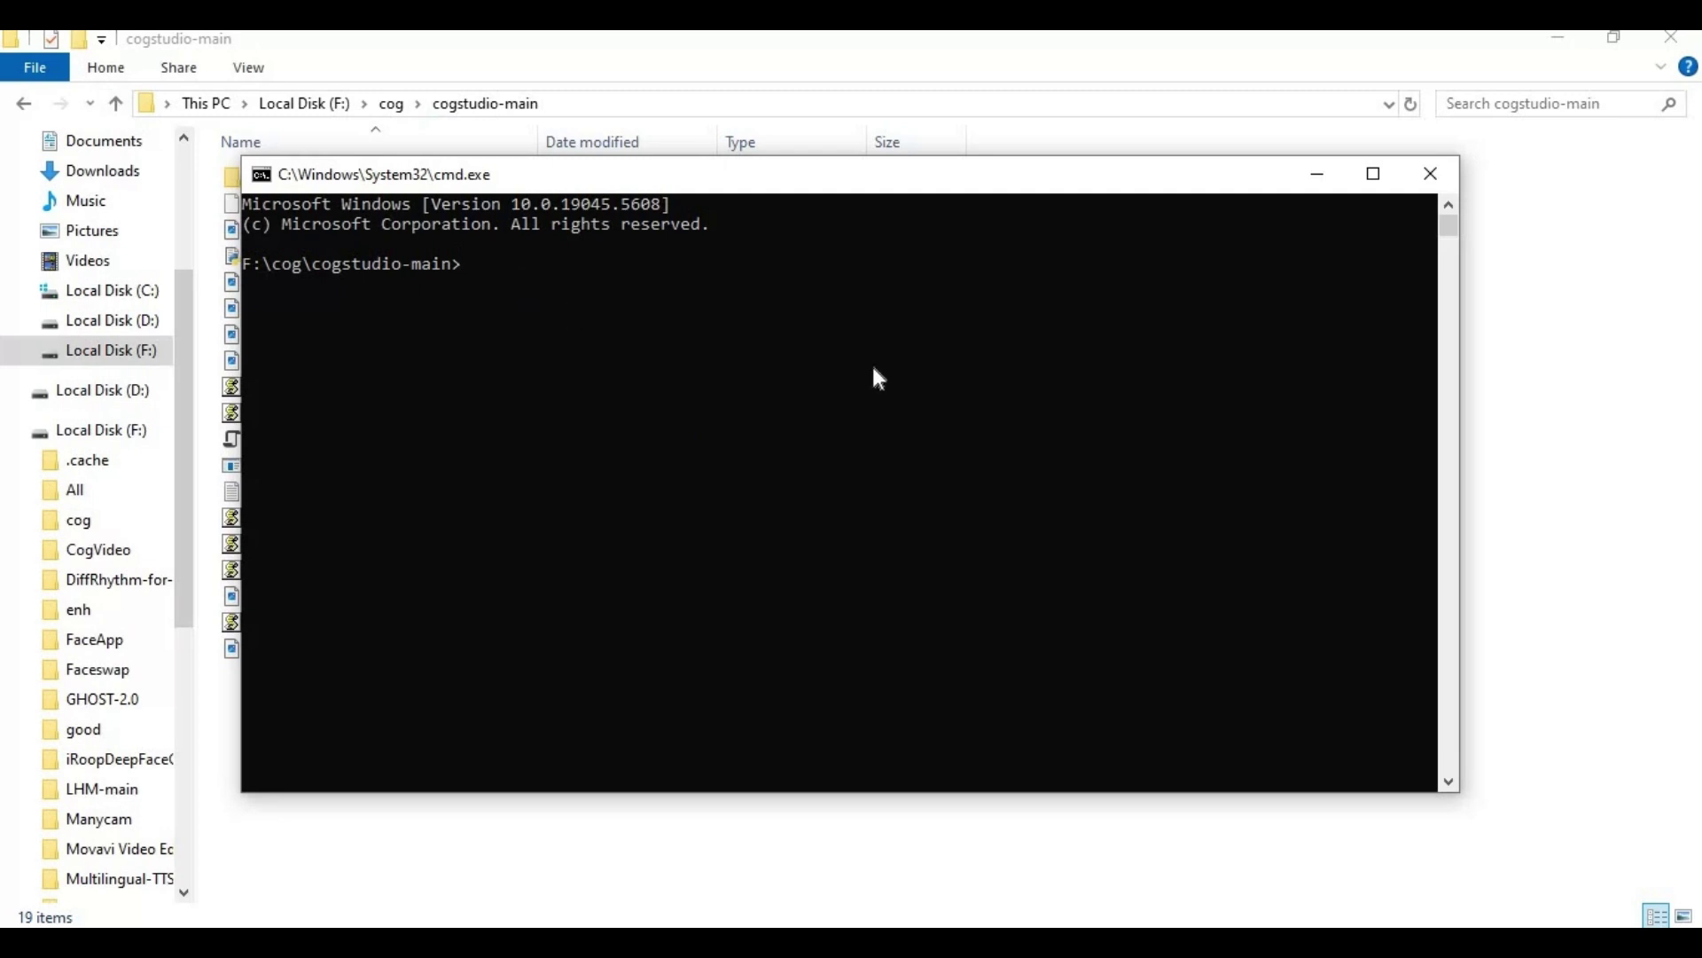
# Create a Python 3.10 virtual environment named venv and activate it with venv\scripts\activate.
pyautogui.write('py -3.10 -m venv venv')
pyautogui.press('Return')
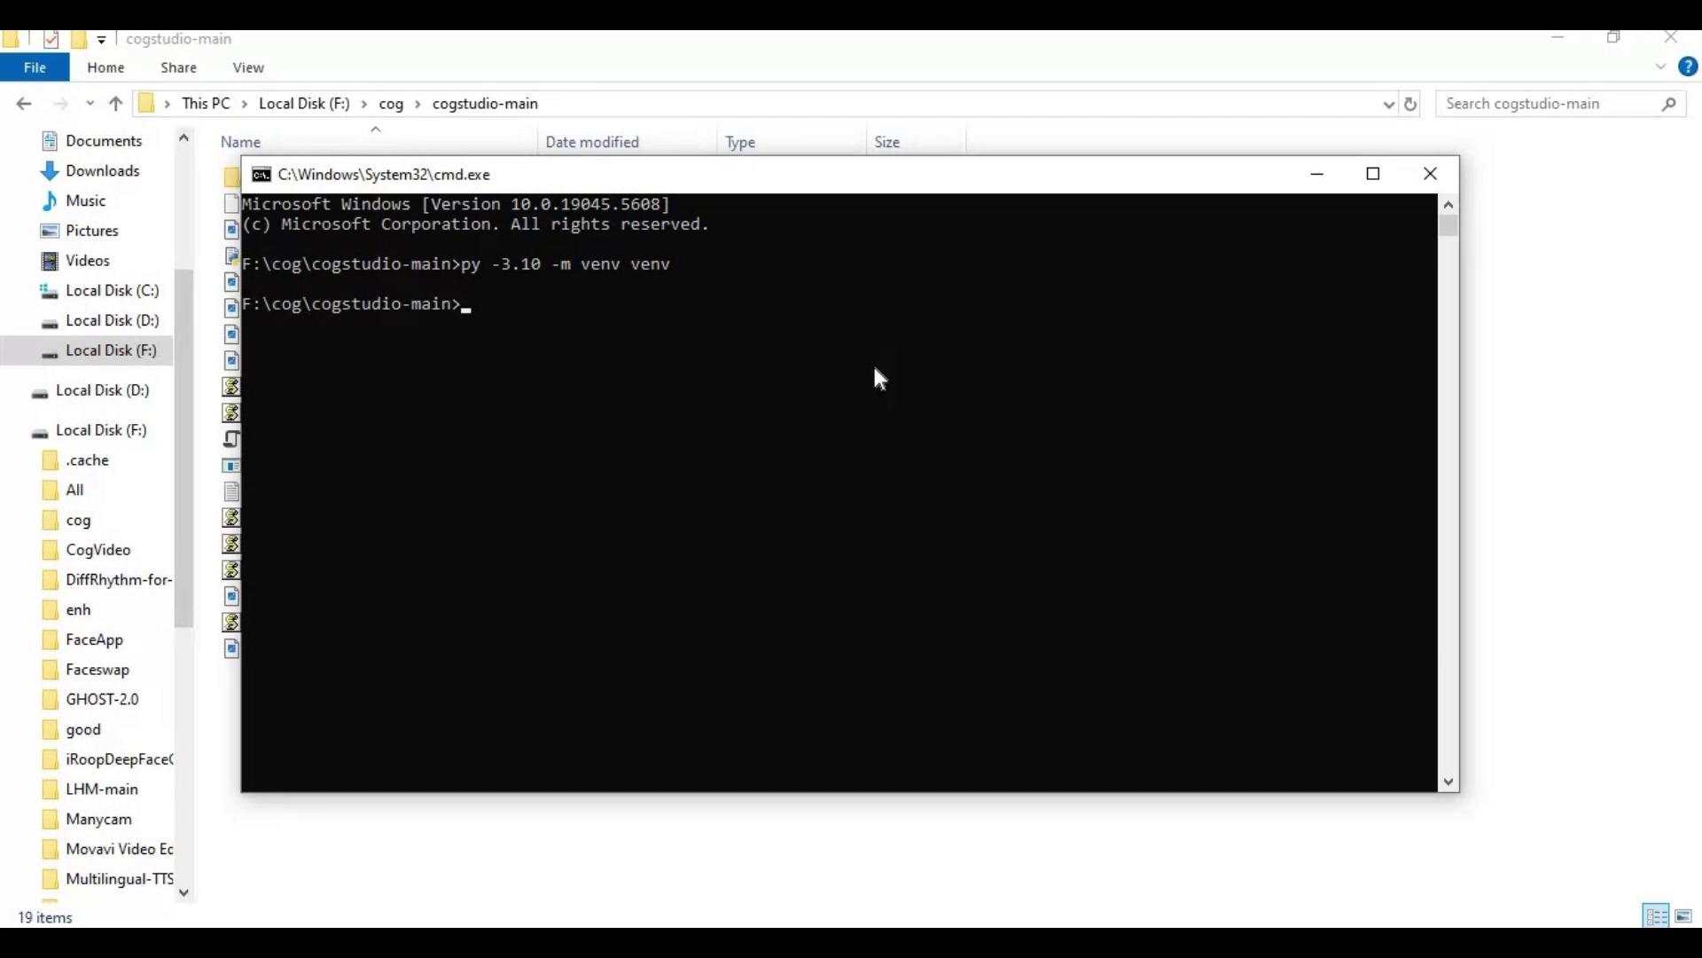
pyautogui.write('venv\\scripts\\activa')
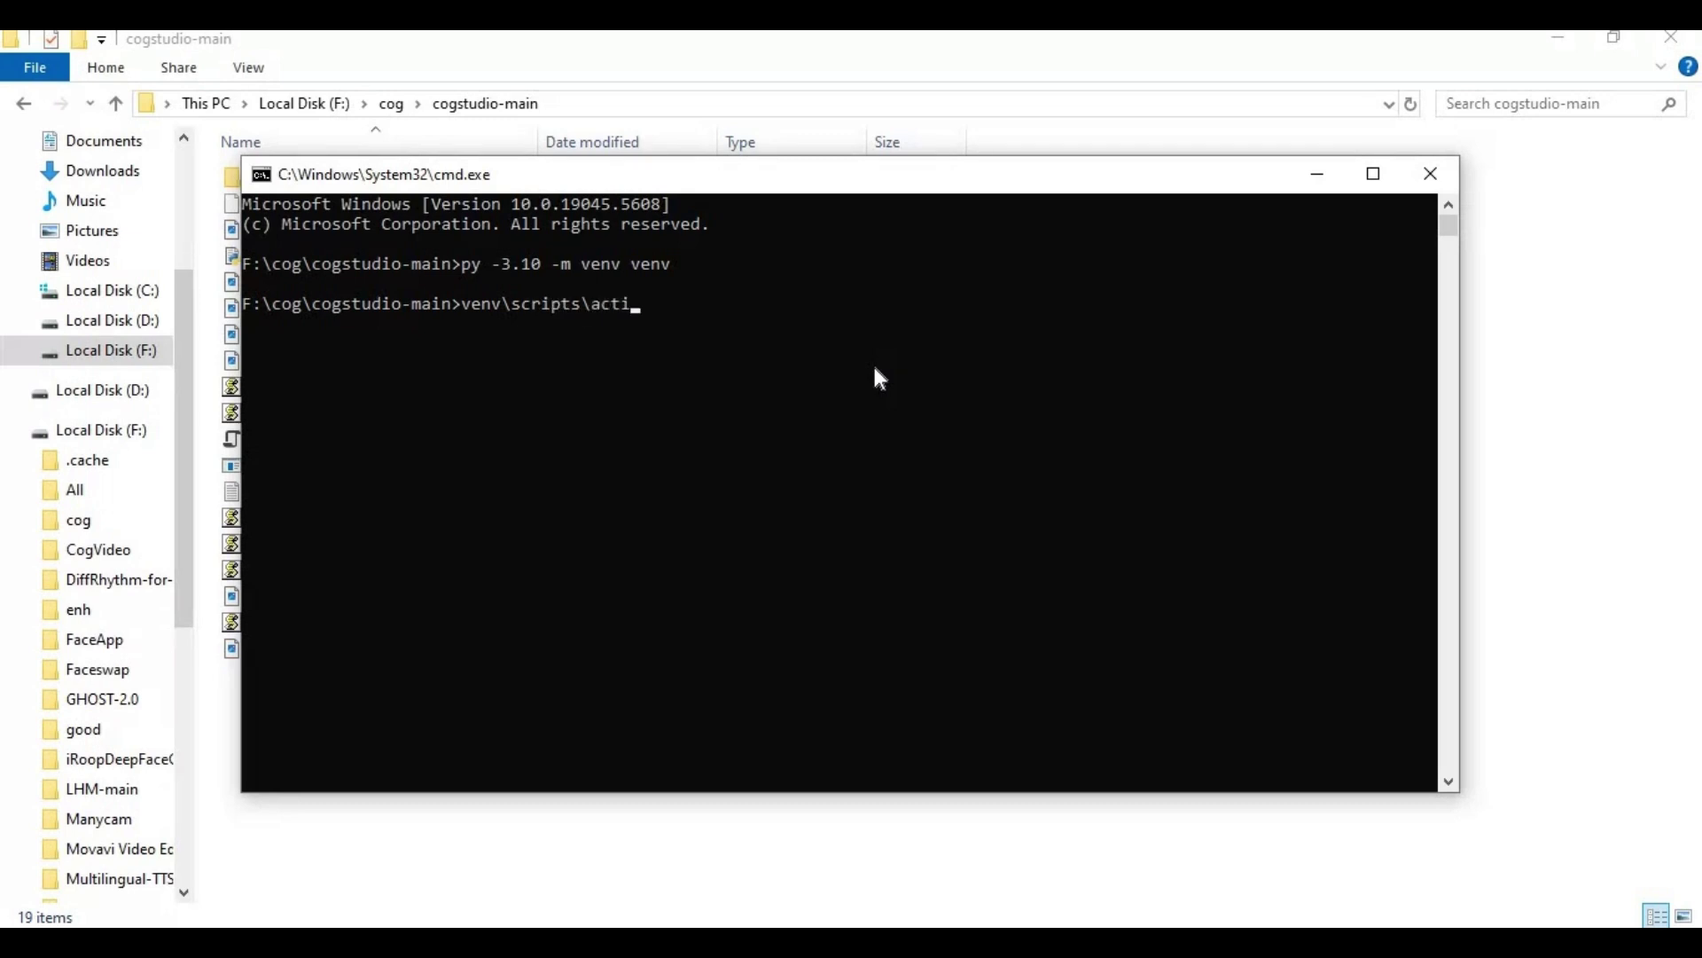
pyautogui.write('te')
pyautogui.press('Return')
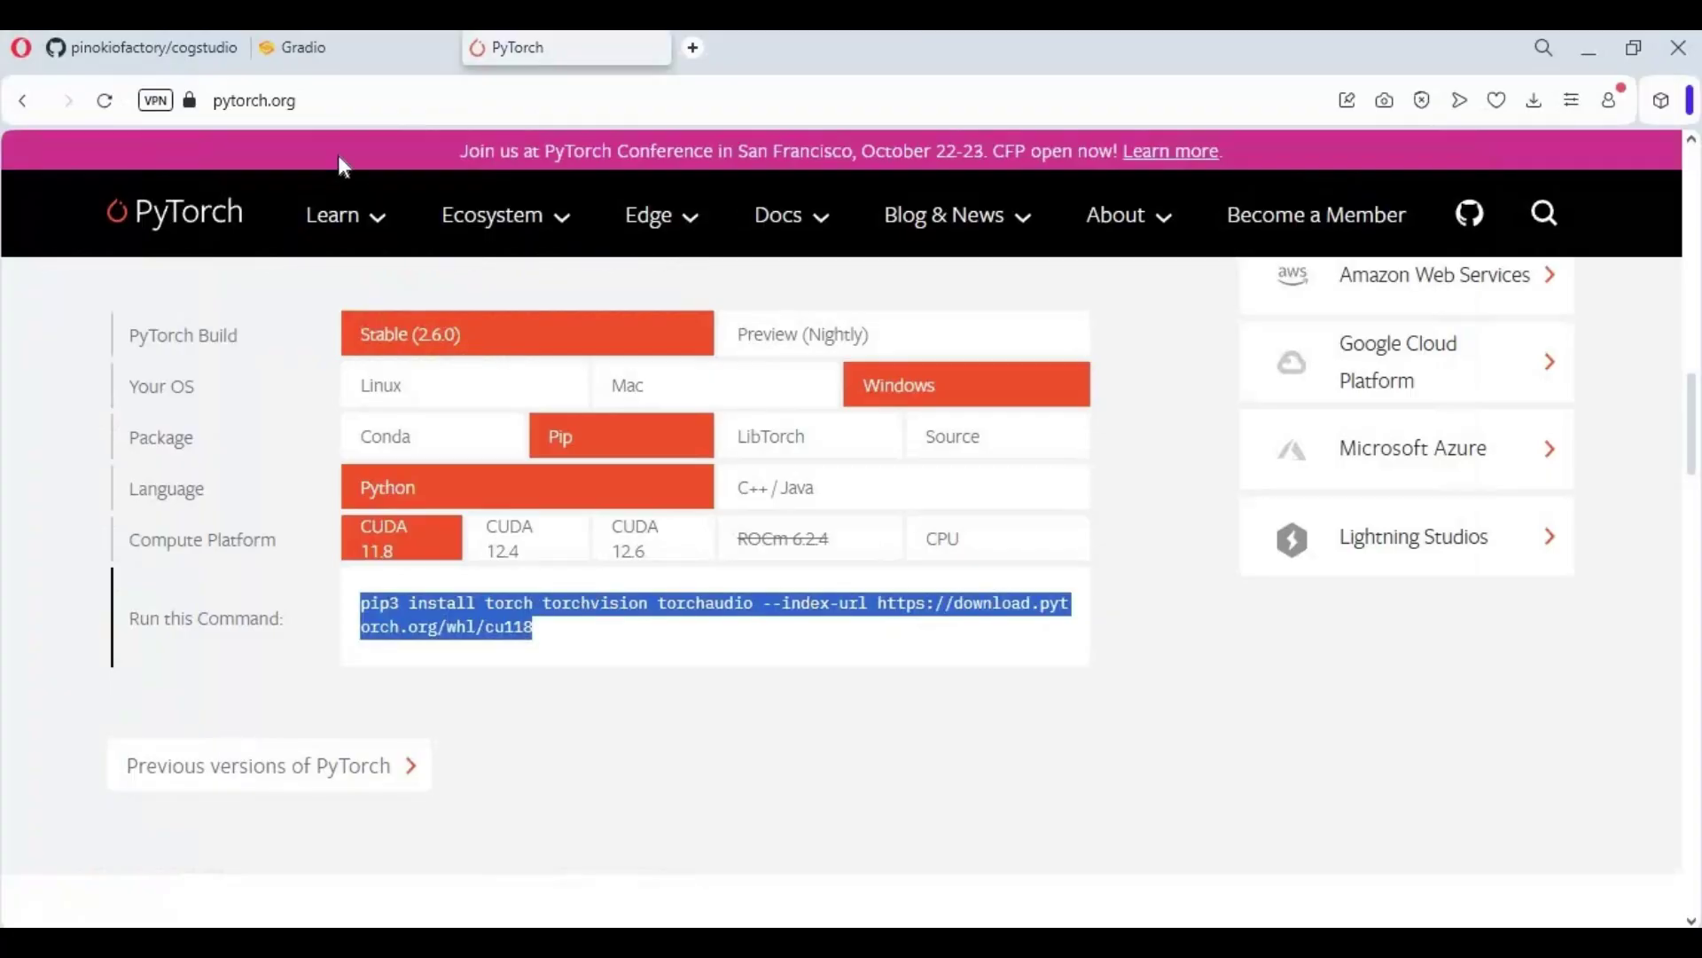
# Set the PyTorch install page's Compute Platform to CUDA 11.8.
pyautogui.click(167, 108)
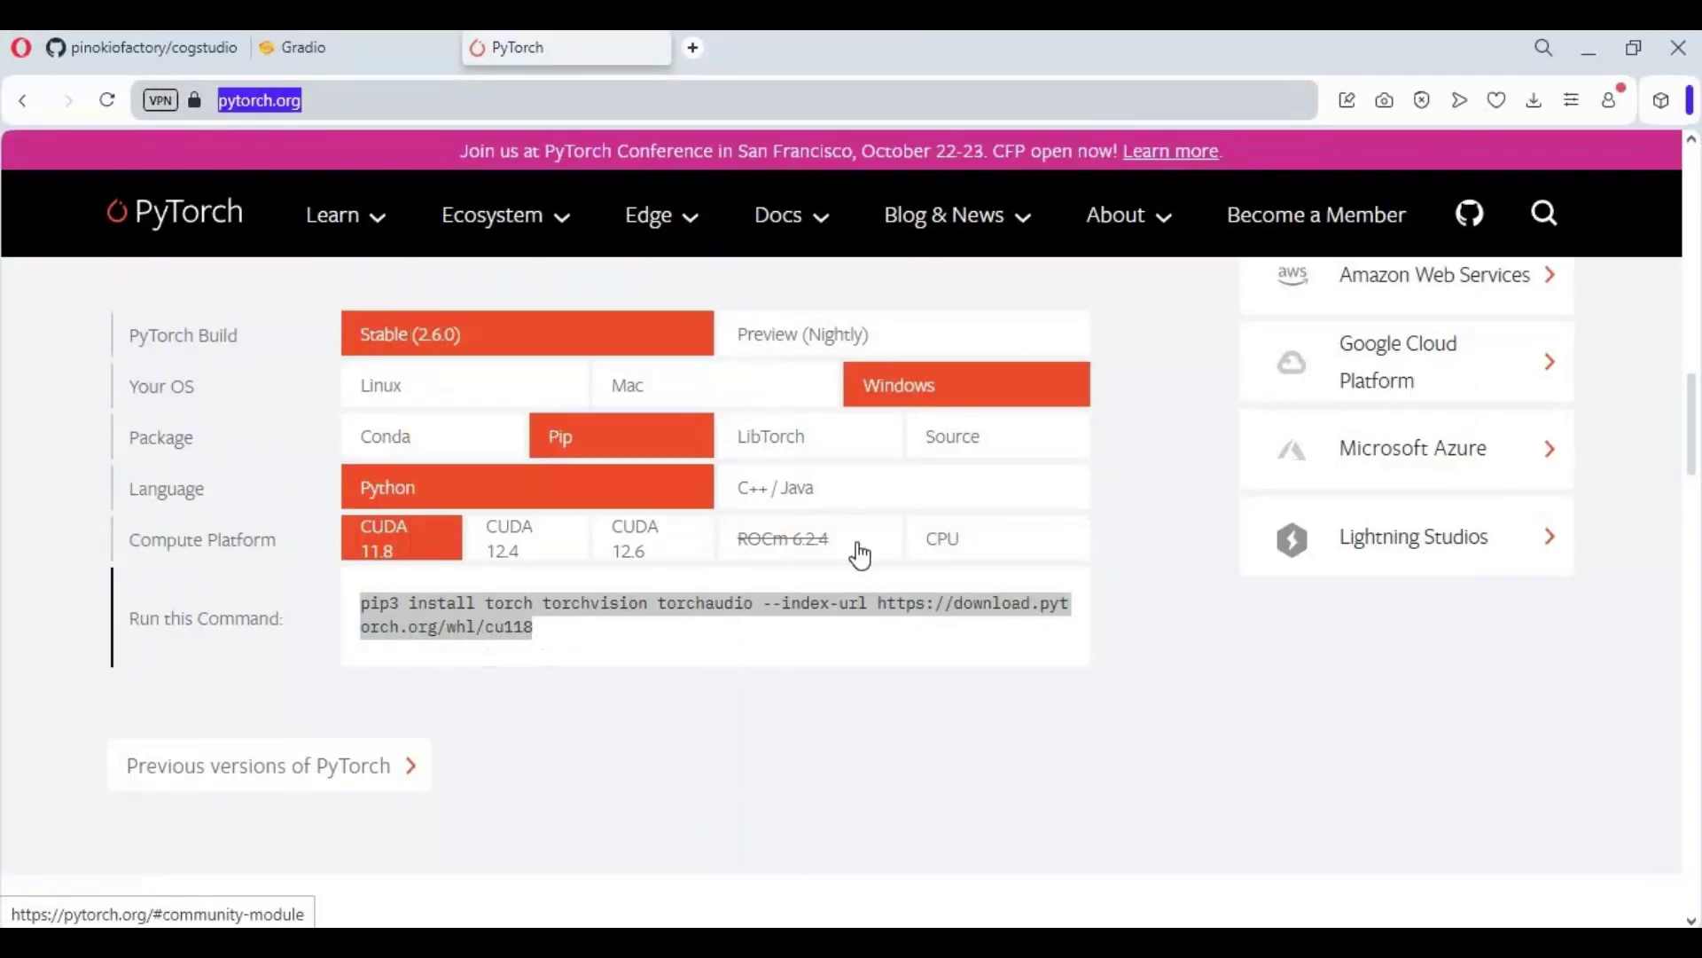
pyautogui.click(653, 538)
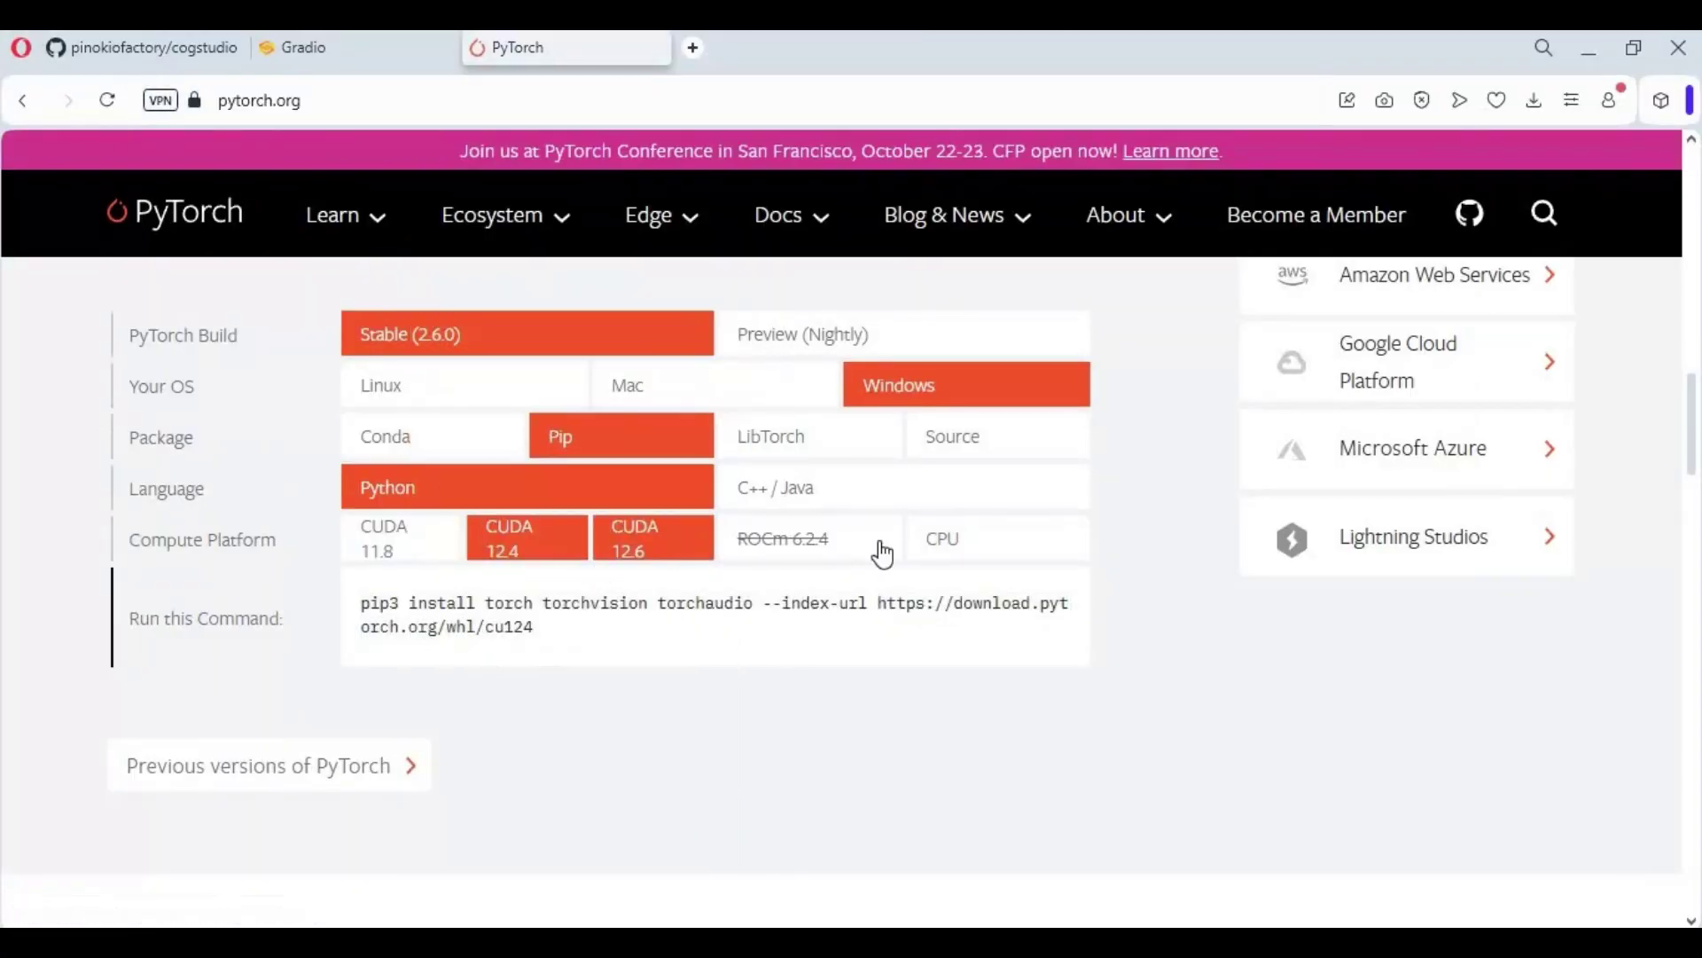
pyautogui.click(959, 554)
pyautogui.doubleClick(376, 550)
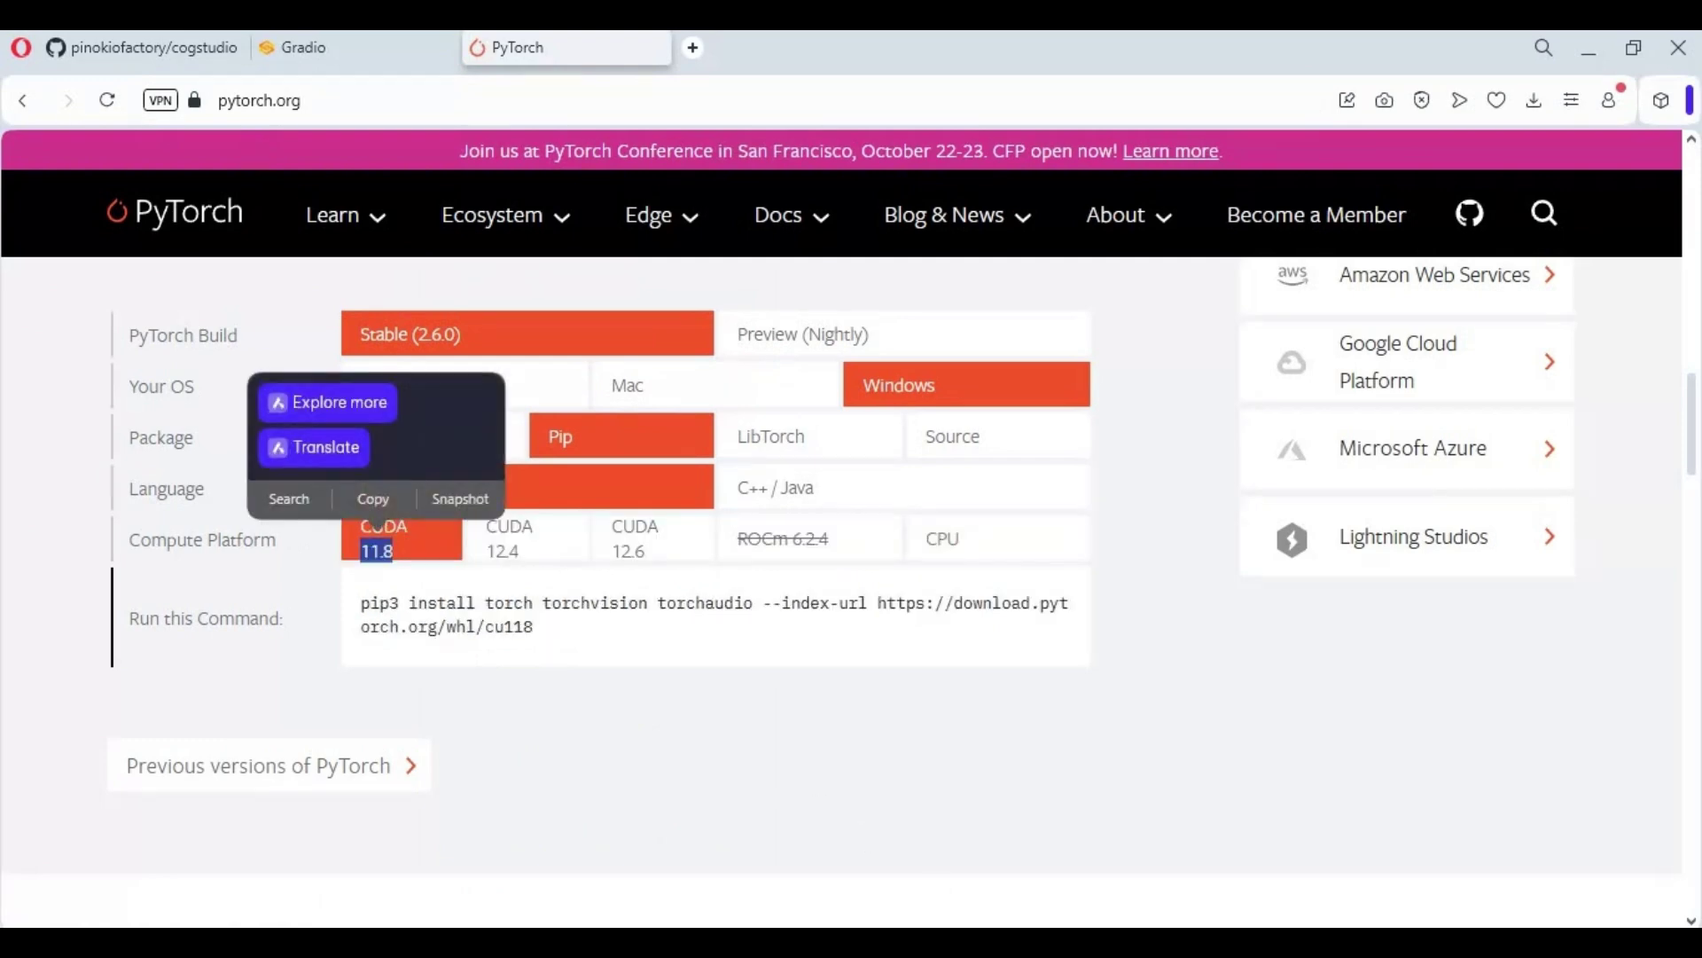
# Check the installed CUDA compiler with nvcc --version in Command Prompt.
pyautogui.hotkey('alt', 'Tab')
pyautogui.write('nvcc --version')
pyautogui.press('Return')
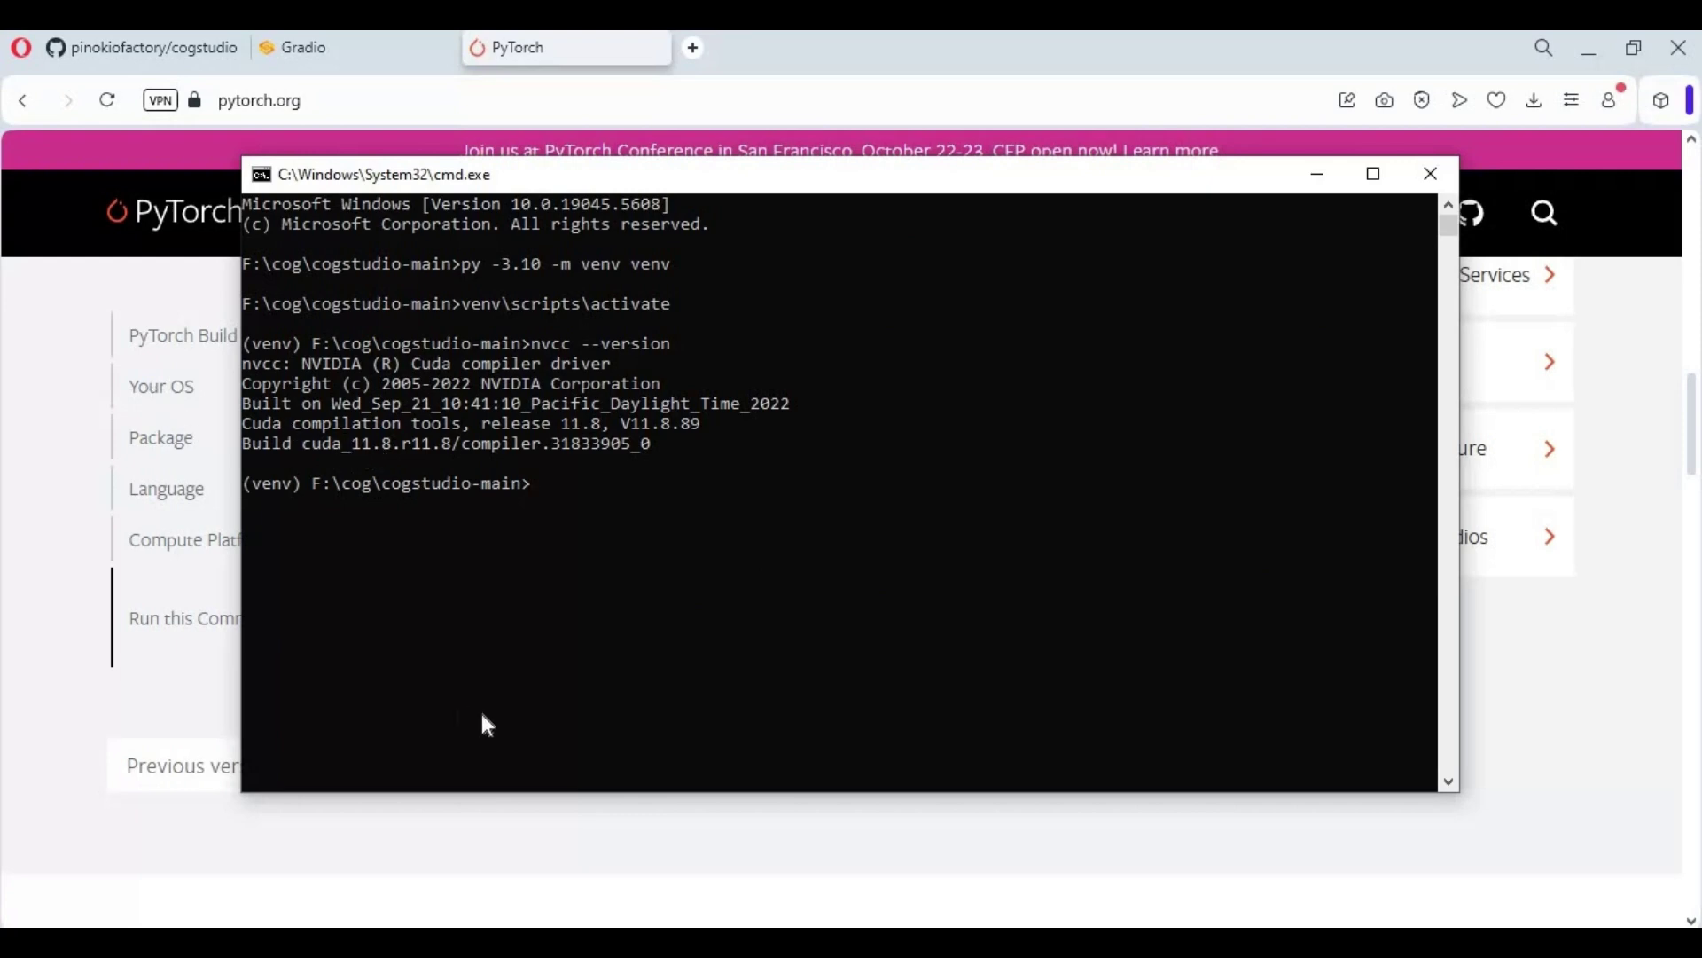
# Copy PyTorch's CUDA 11.8 pip3 install command from the install page.
pyautogui.hotkey('alt', 'Tab')
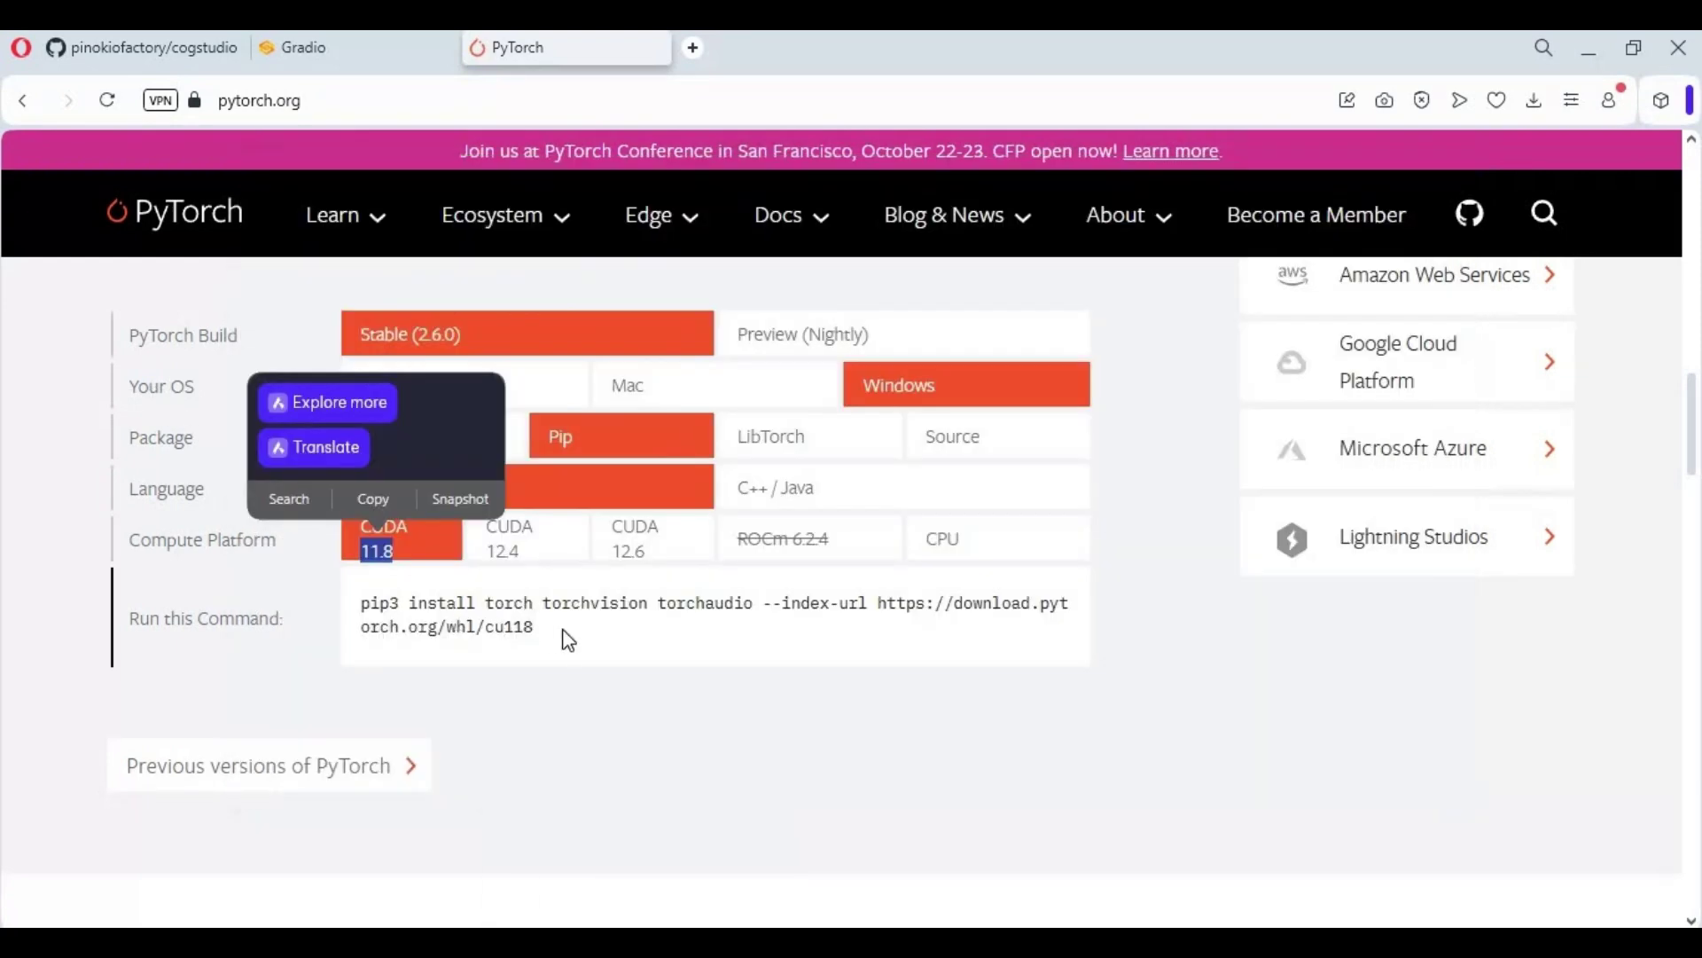
pyautogui.moveTo(525, 625); pyautogui.dragTo(359, 603)
pyautogui.rightClick(390, 610)
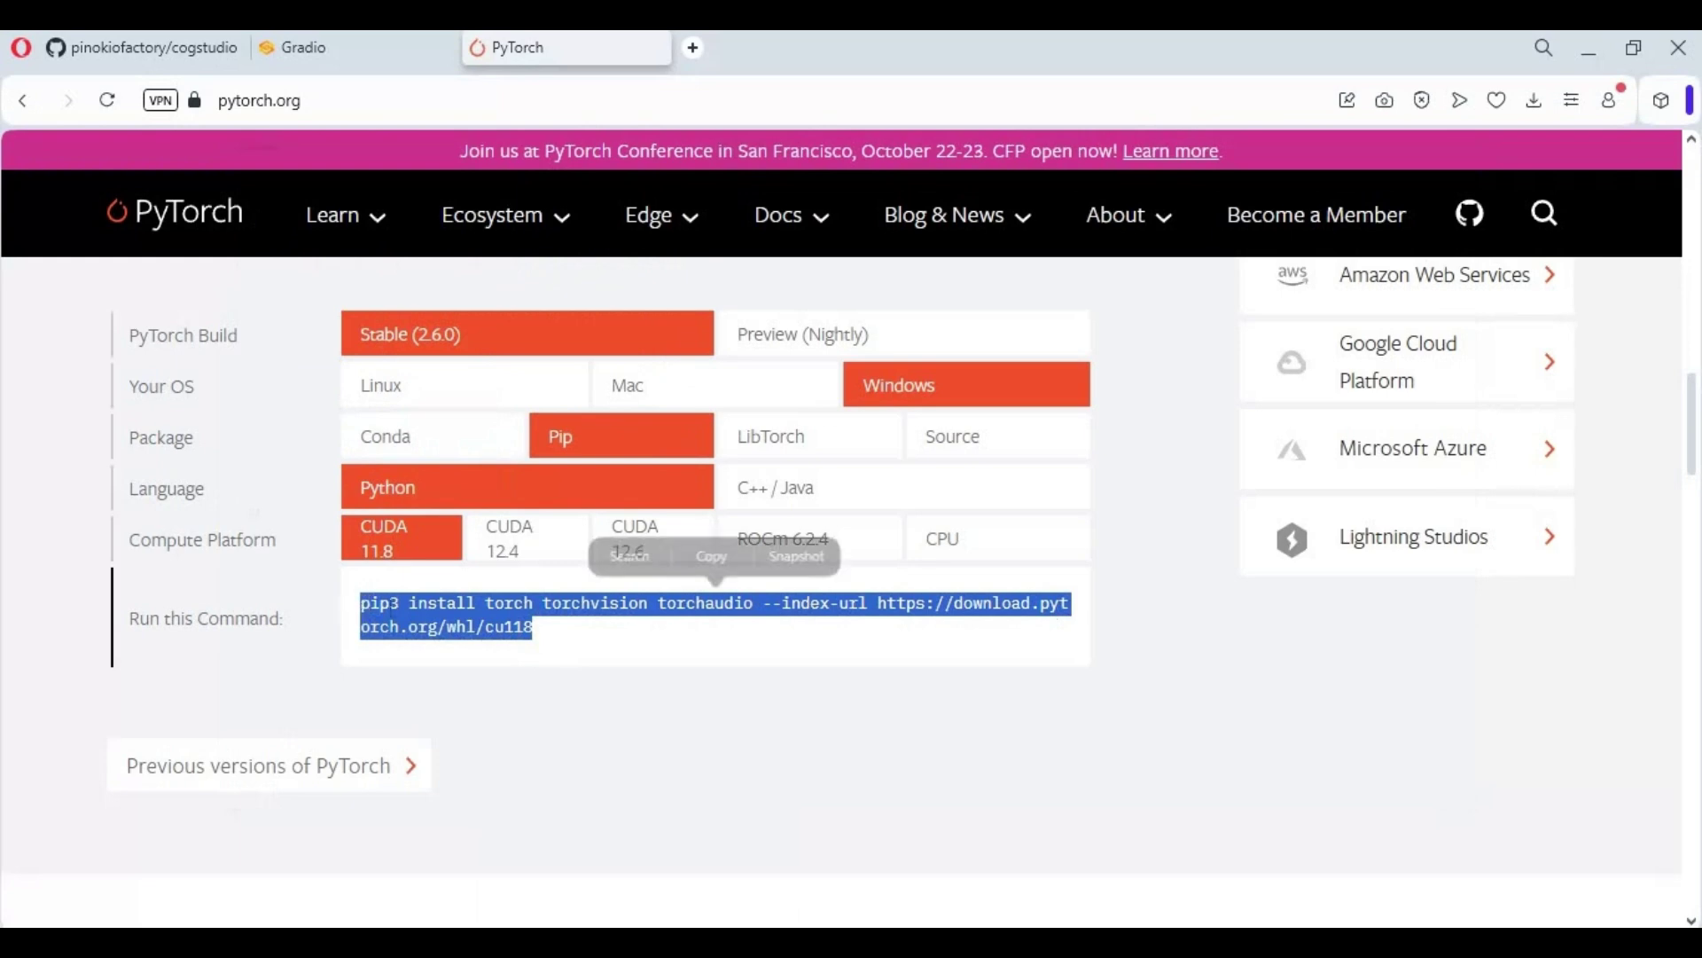
pyautogui.click(496, 344)
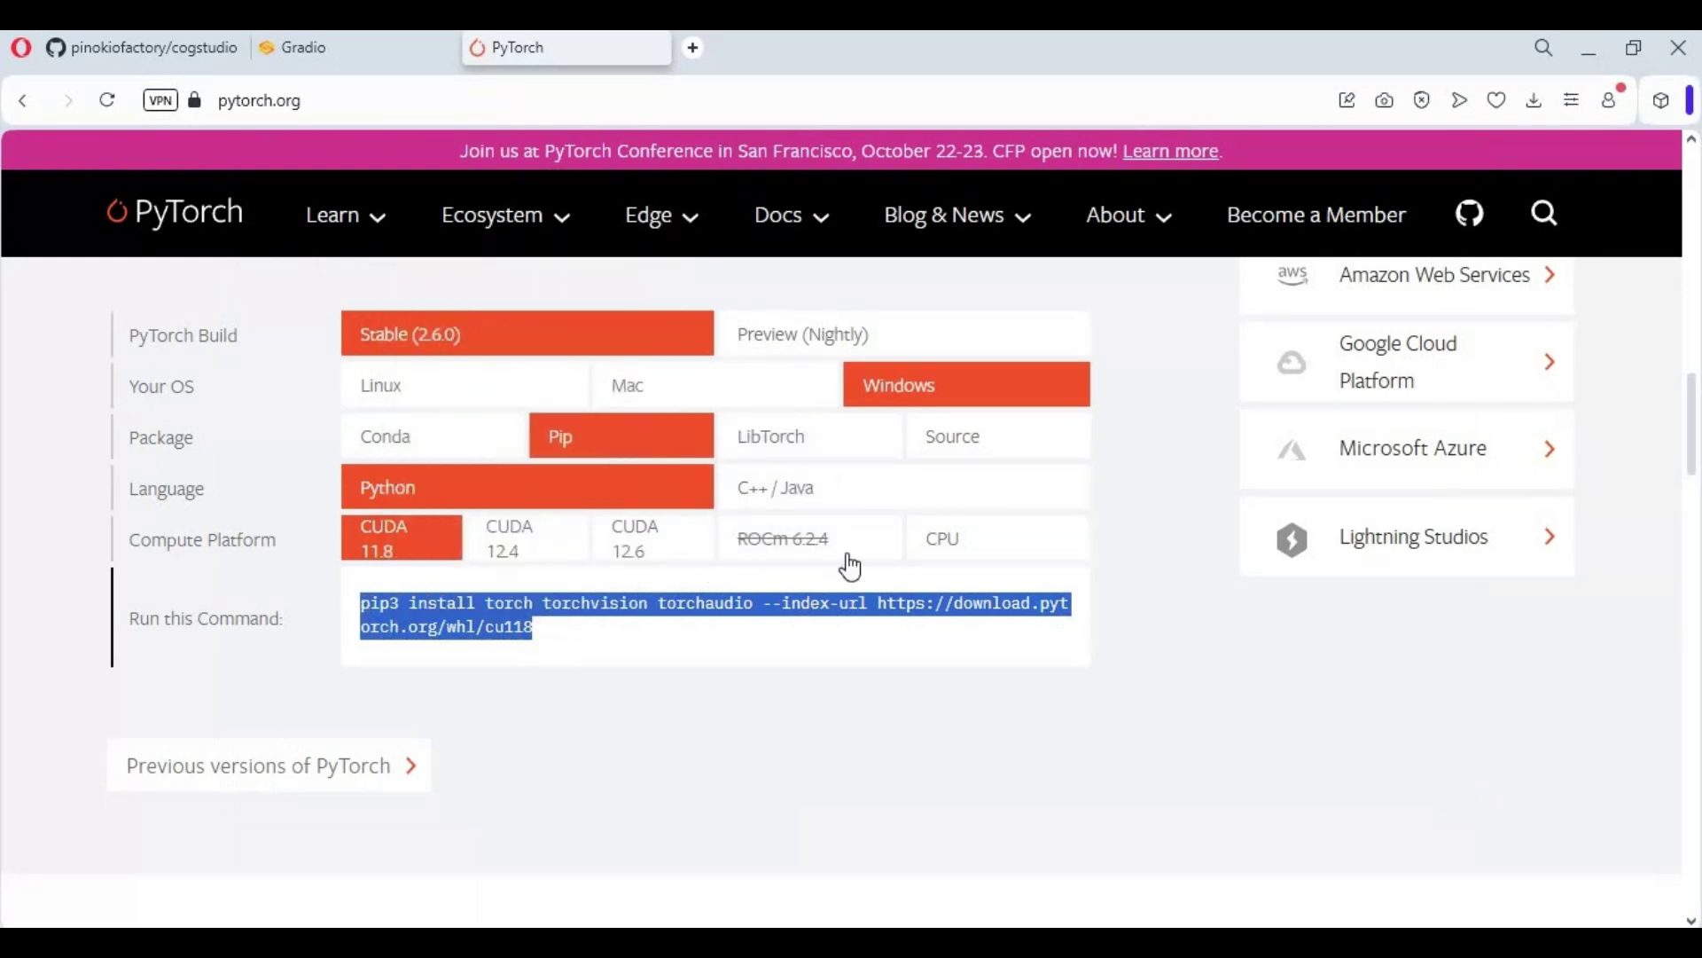
pyautogui.hotkey('alt', 'Tab')
# Paste and run the pip3 command installing CUDA 11.8 torch, torchvision and torchaudio.
pyautogui.hotkey('ctrl', 'v')
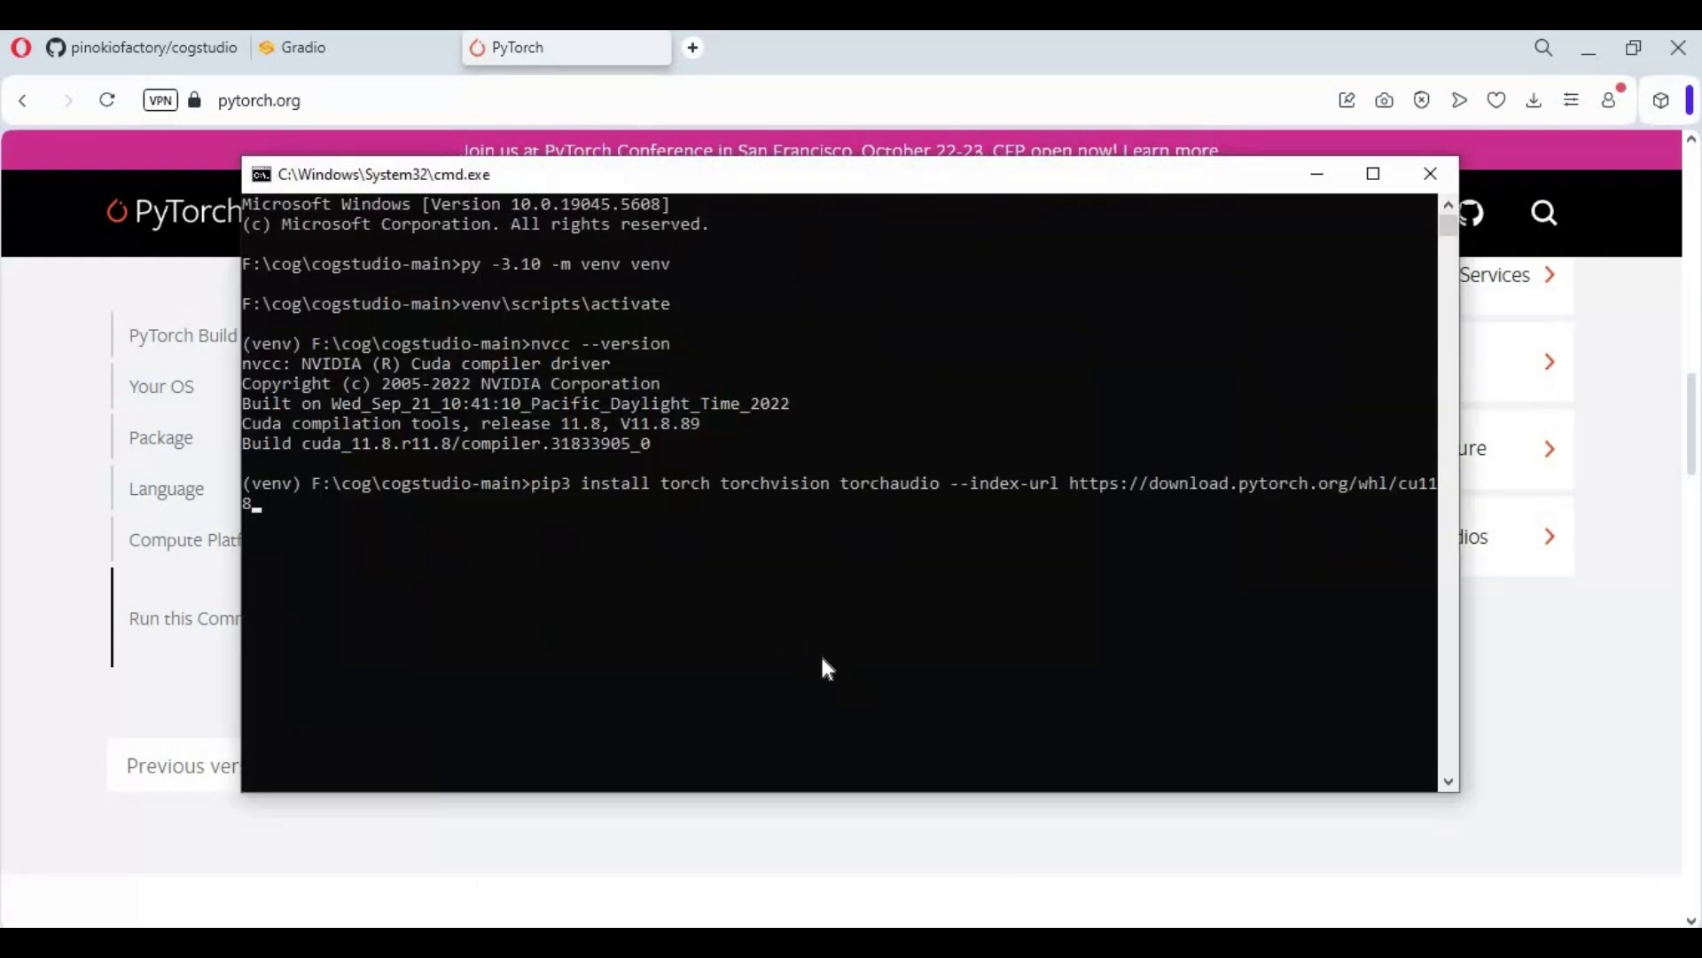
pyautogui.press('Return')
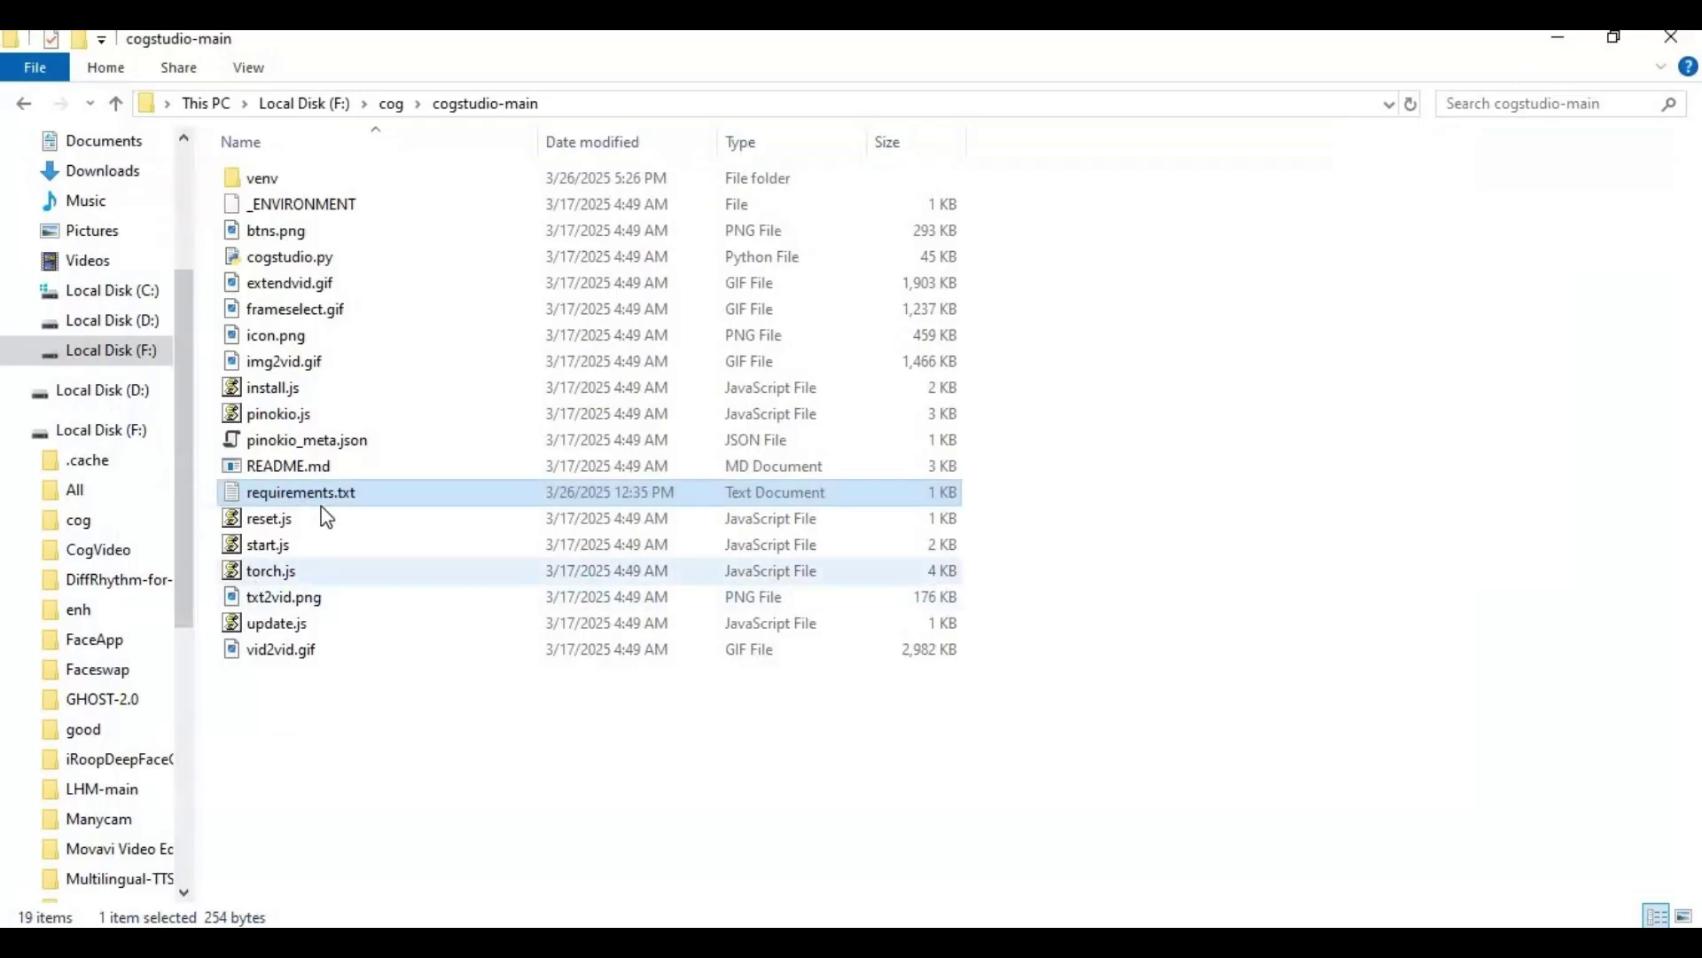
pyautogui.press('Return')
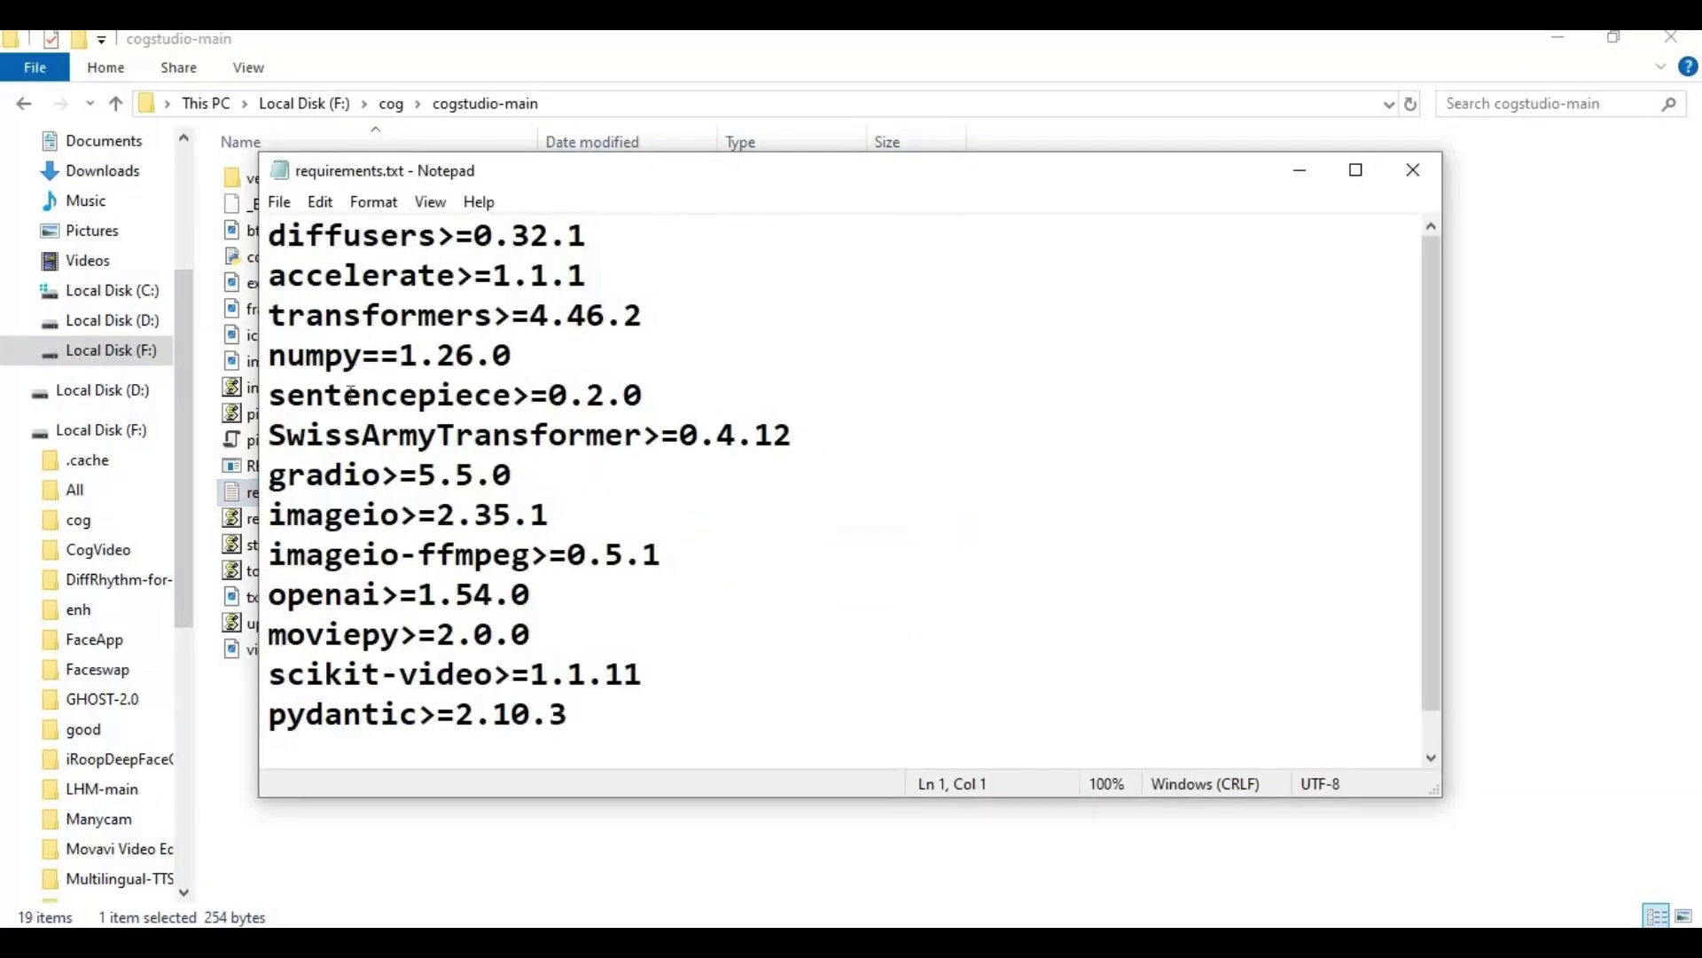
pyautogui.scroll(-1, 348, 404)
pyautogui.scroll(1, 348, 404)
pyautogui.click(1413, 169)
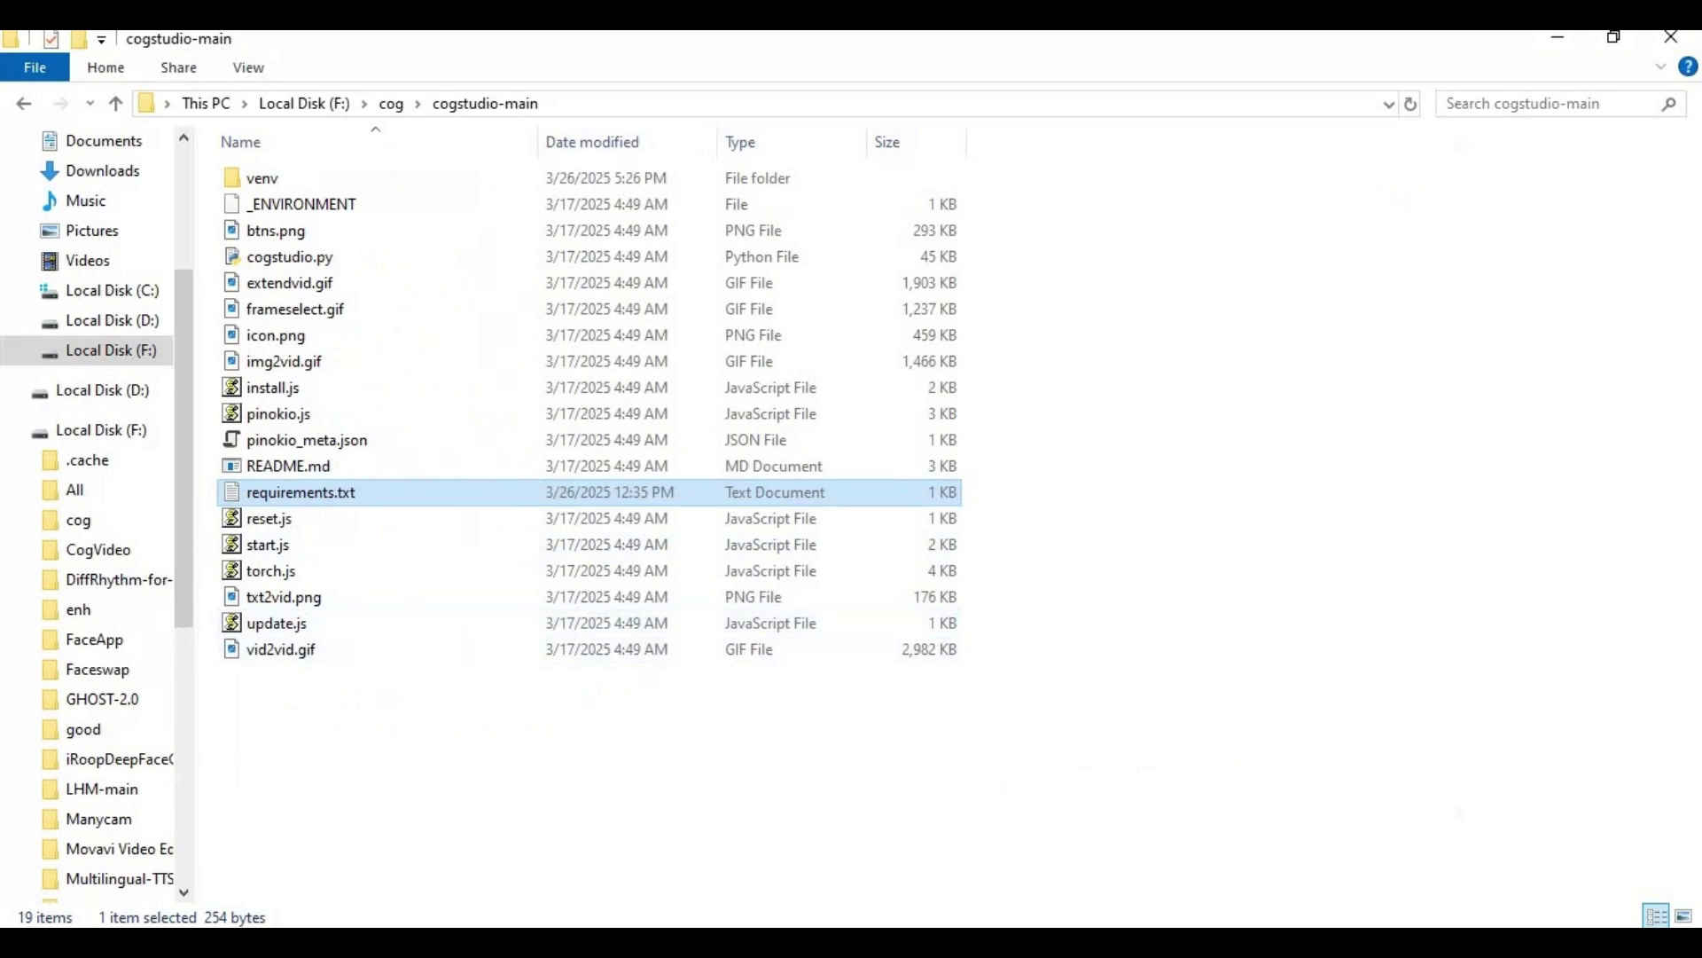
pyautogui.hotkey('alt', 'Tab')
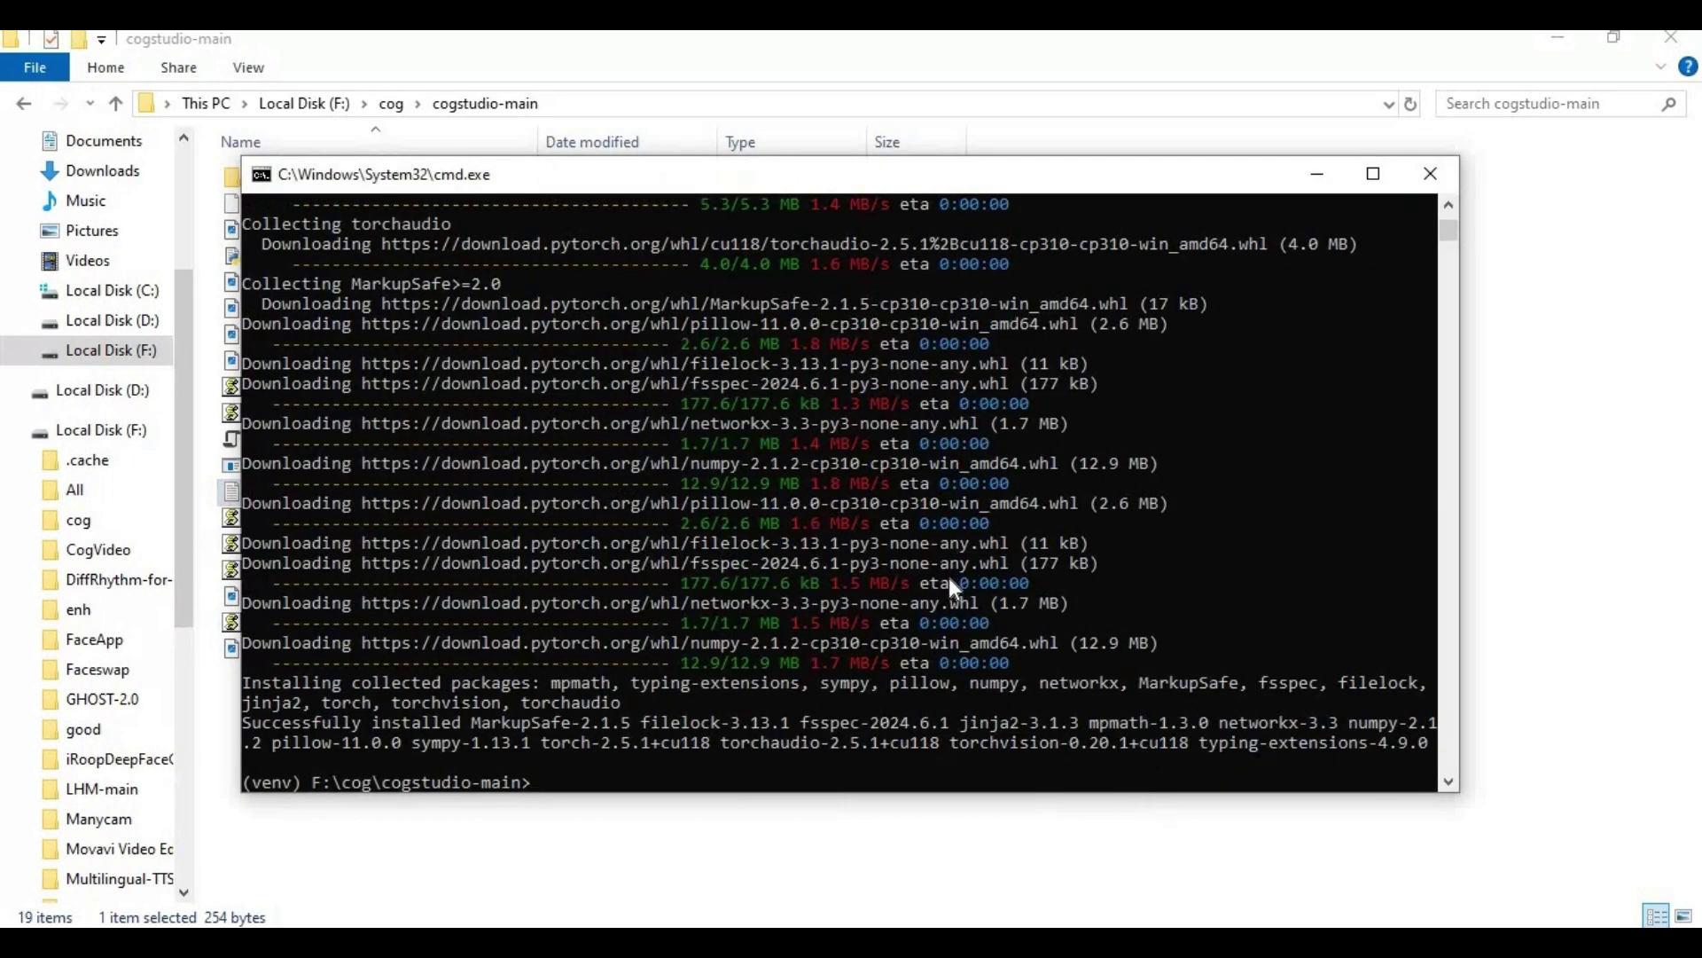
# Run pip install -r requirements.txt at the venv prompt.
pyautogui.write('pip install -r requireme')
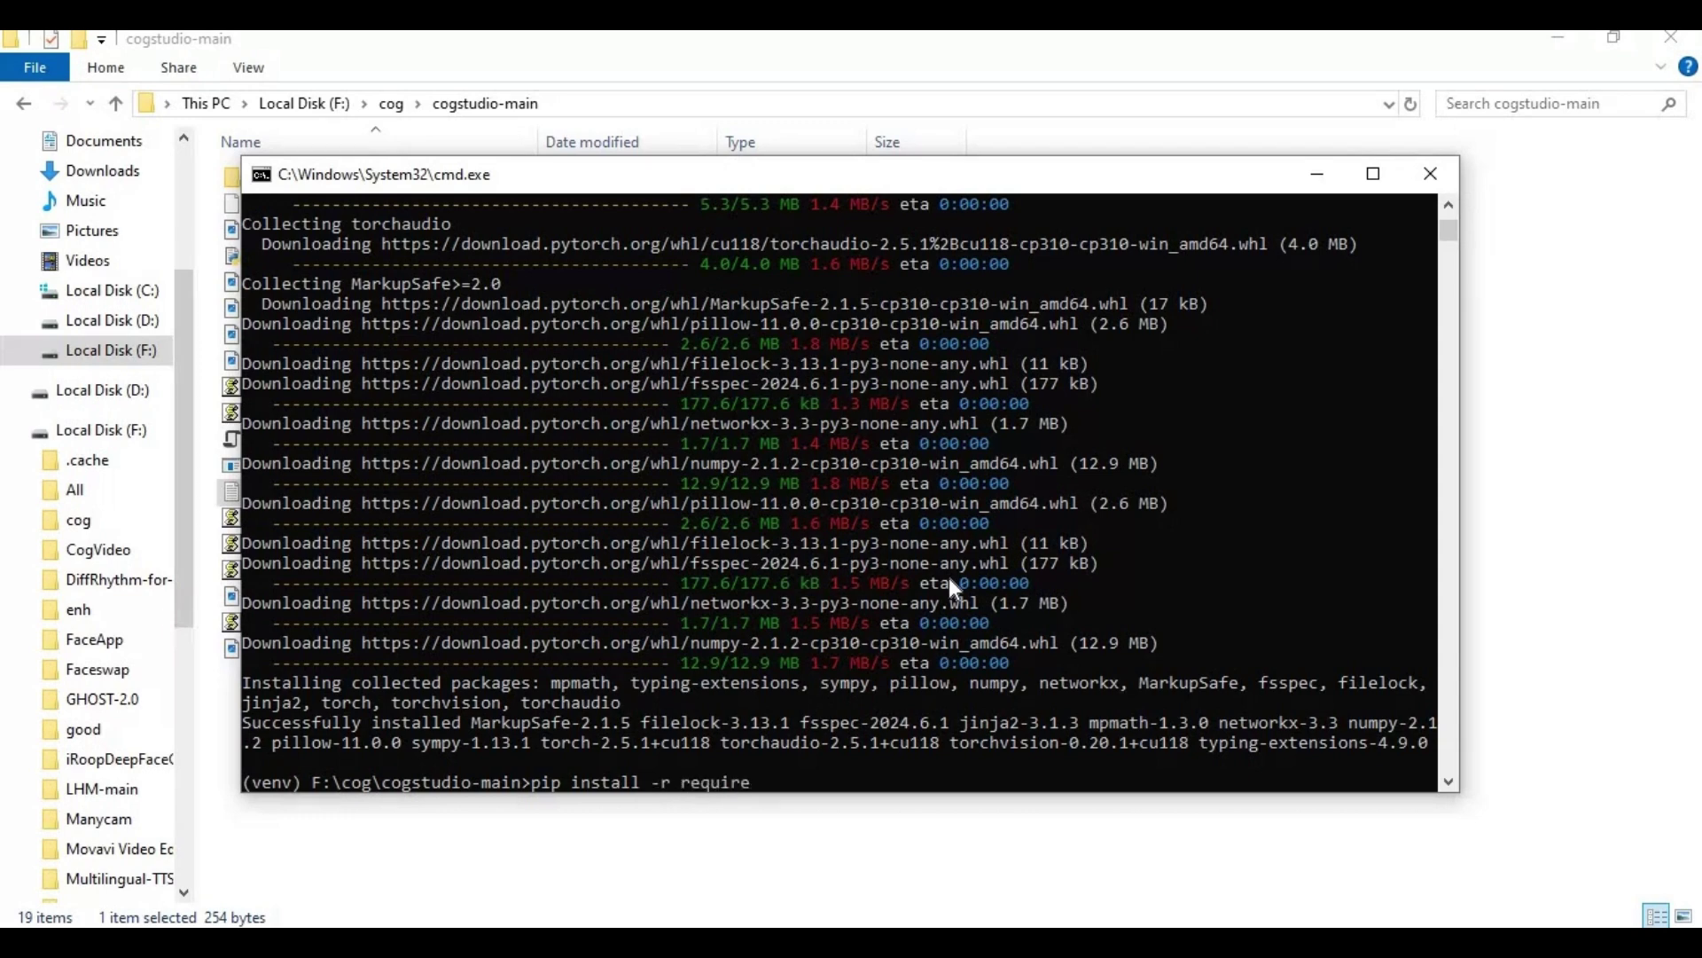
pyautogui.write('nts.txt')
pyautogui.press('Return')
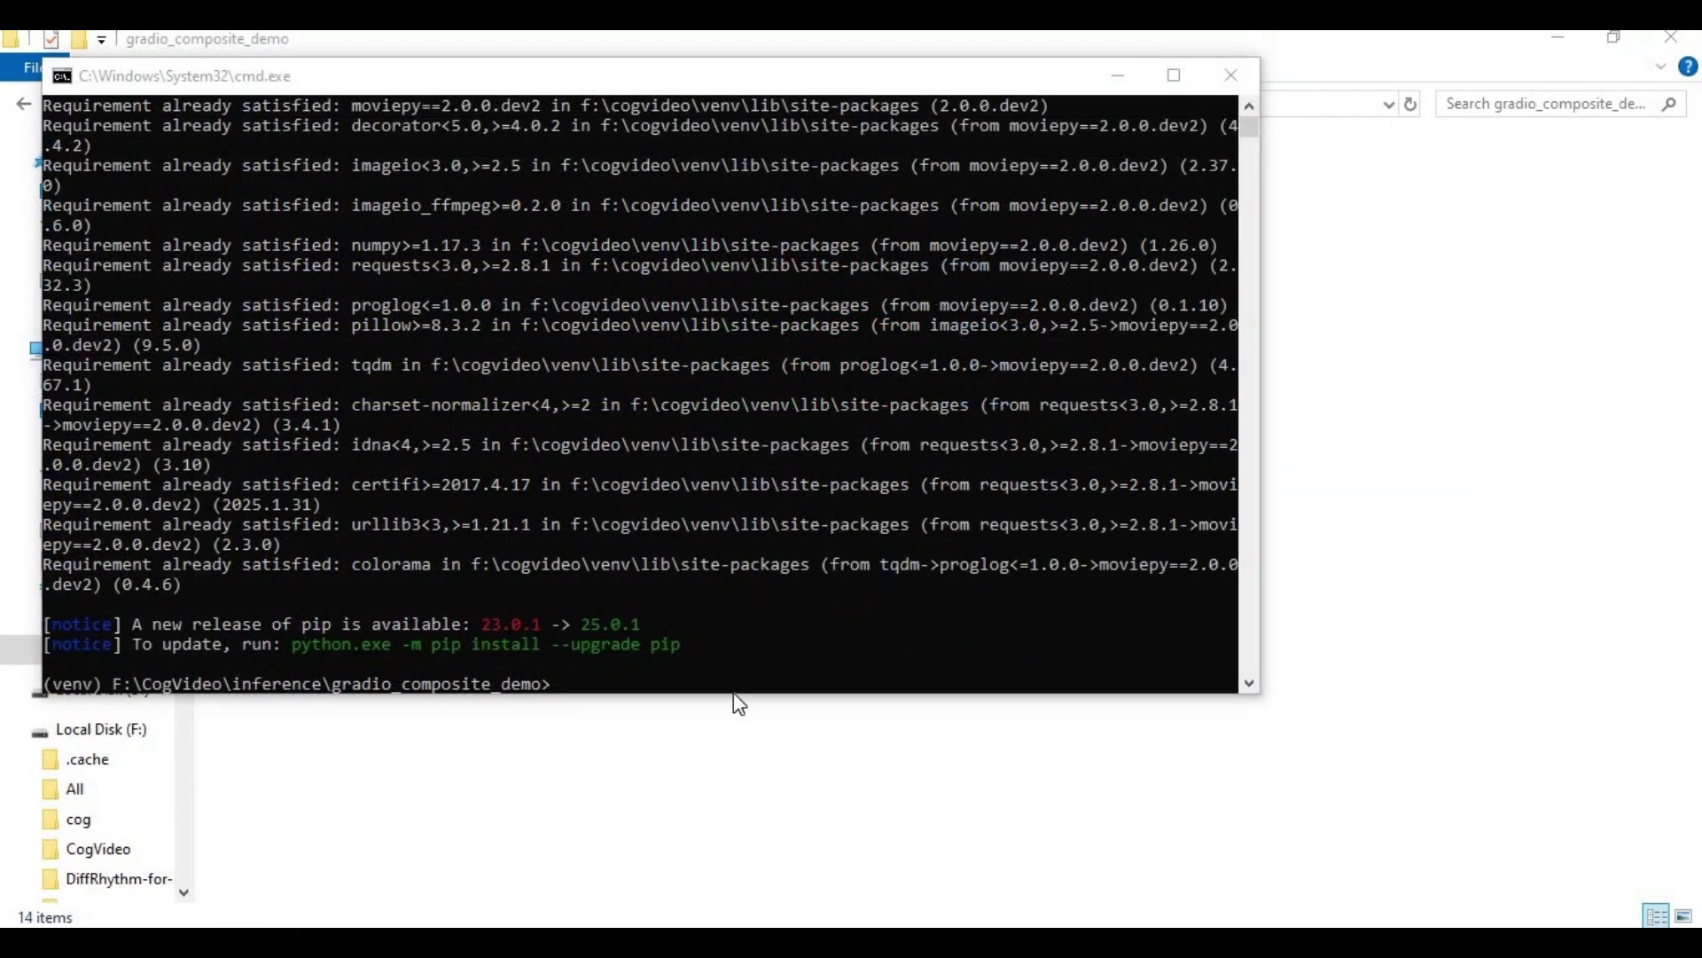
# Copy the README's moviepy==2.0.0.dev2 pip install command and run it in Command Prompt.
pyautogui.click(621, 780)
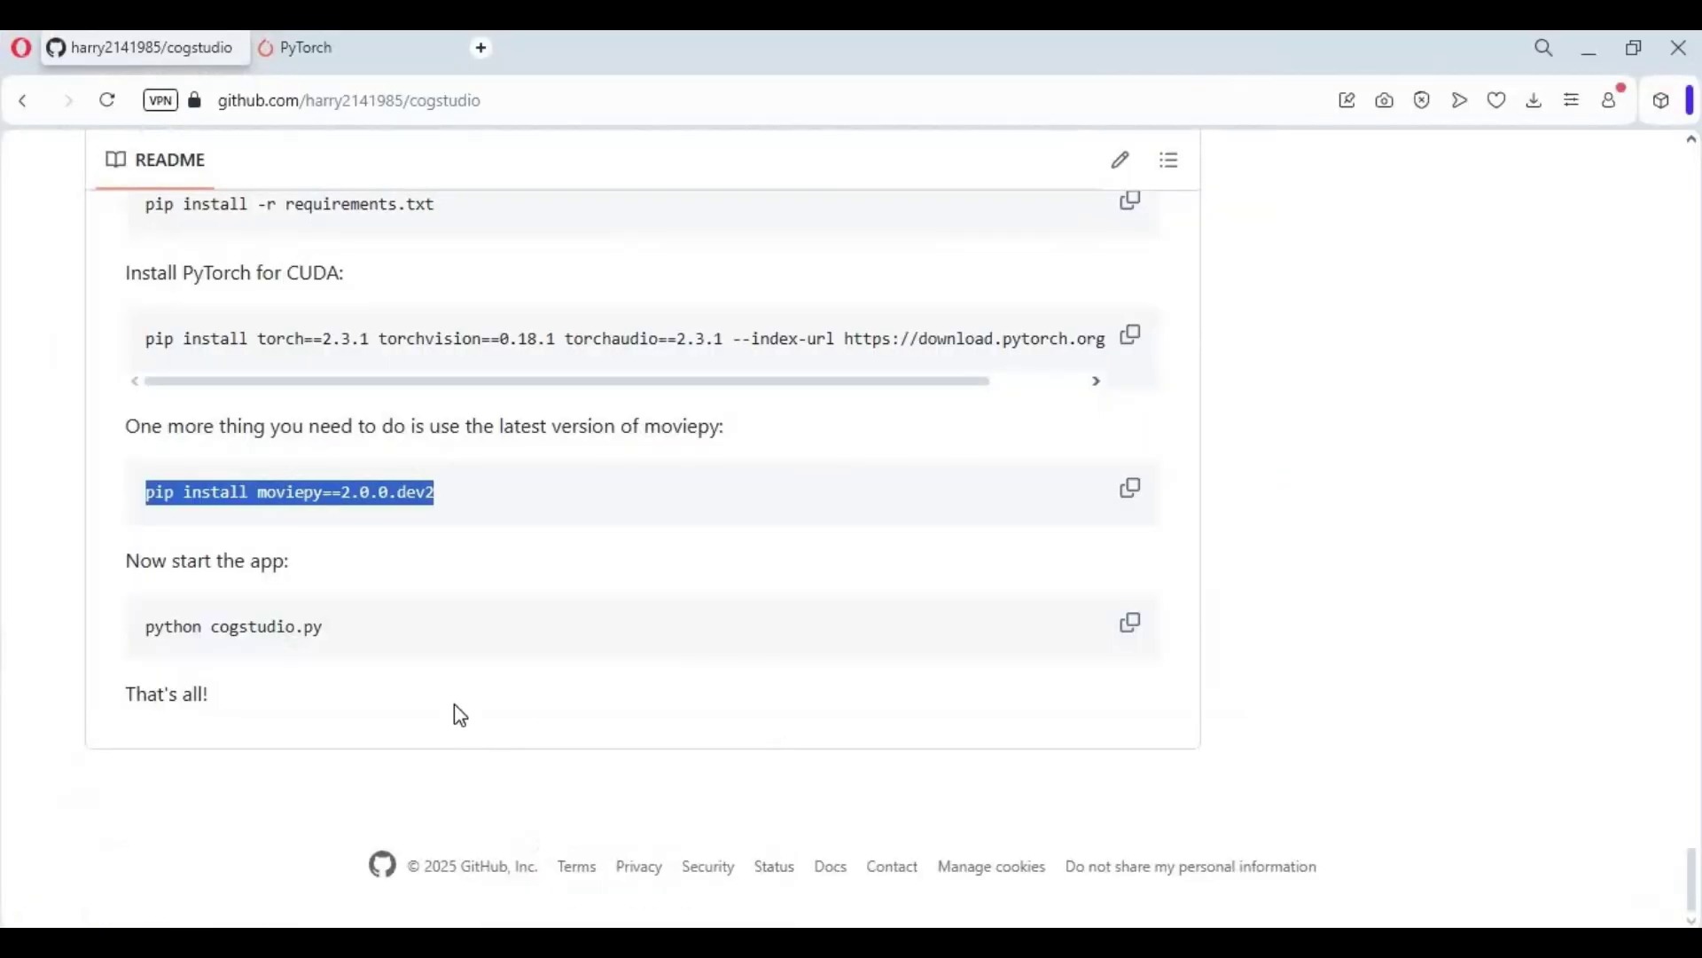
pyautogui.scroll(2, 488, 599)
pyautogui.scroll(-3, 494, 602)
pyautogui.click(1132, 489)
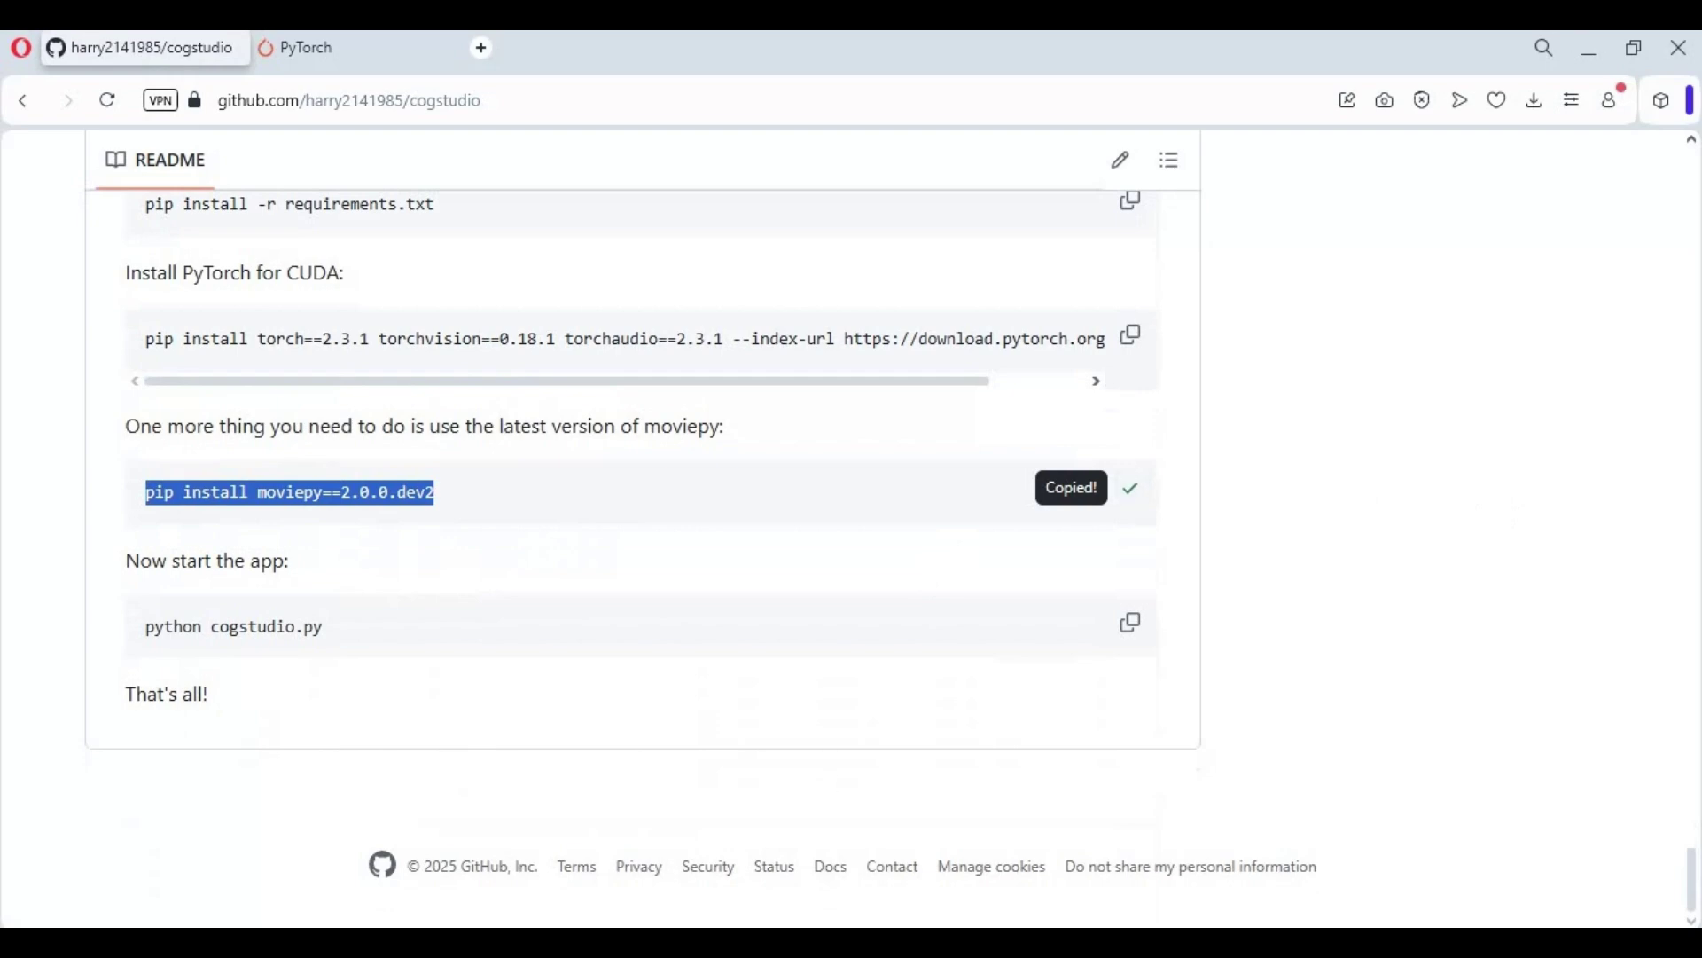
pyautogui.click(647, 762)
pyautogui.hotkey('ctrl', 'v')
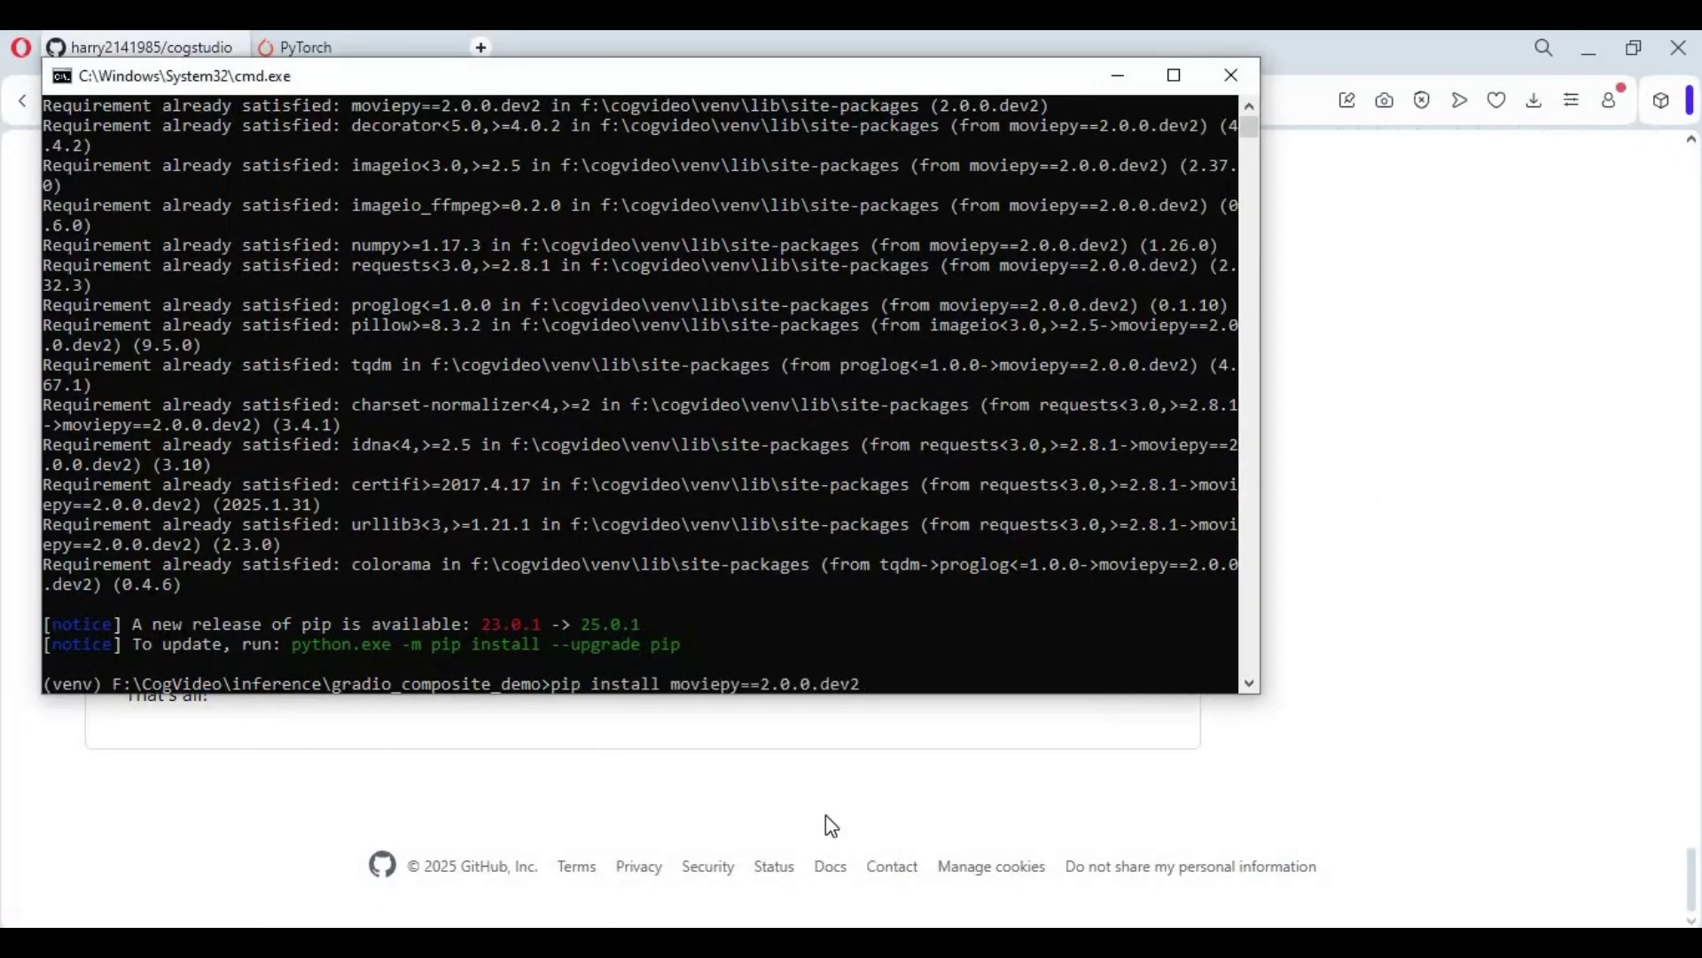
pyautogui.press('Return')
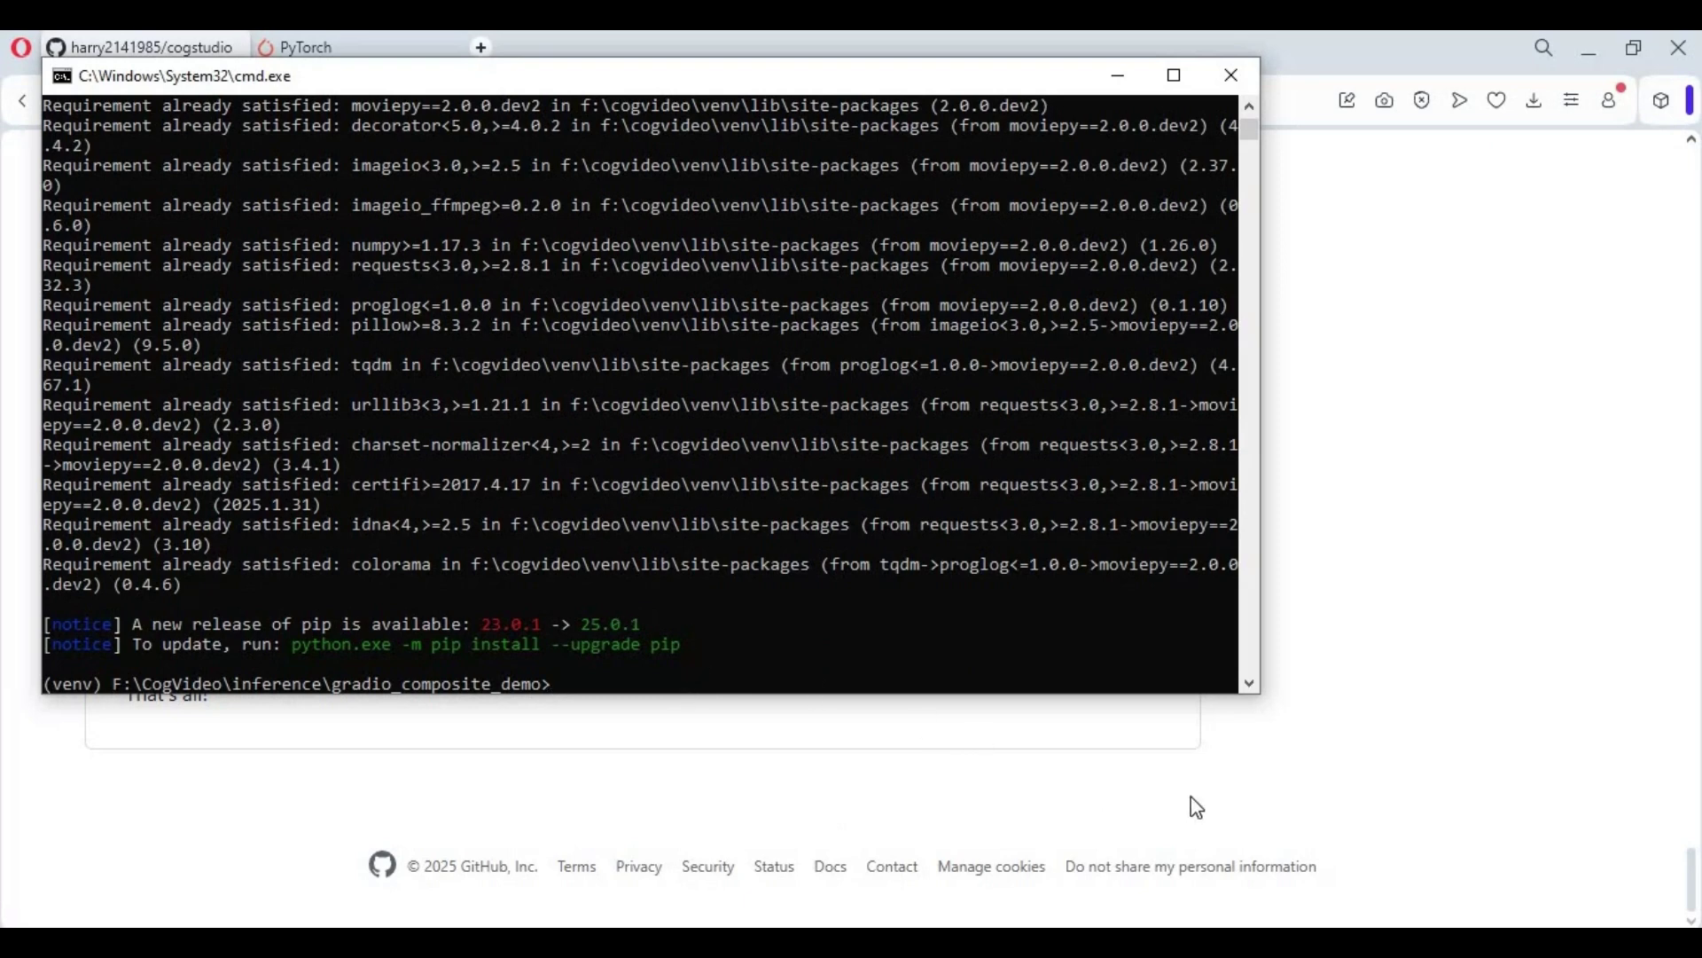
pyautogui.write('python cogstudio')
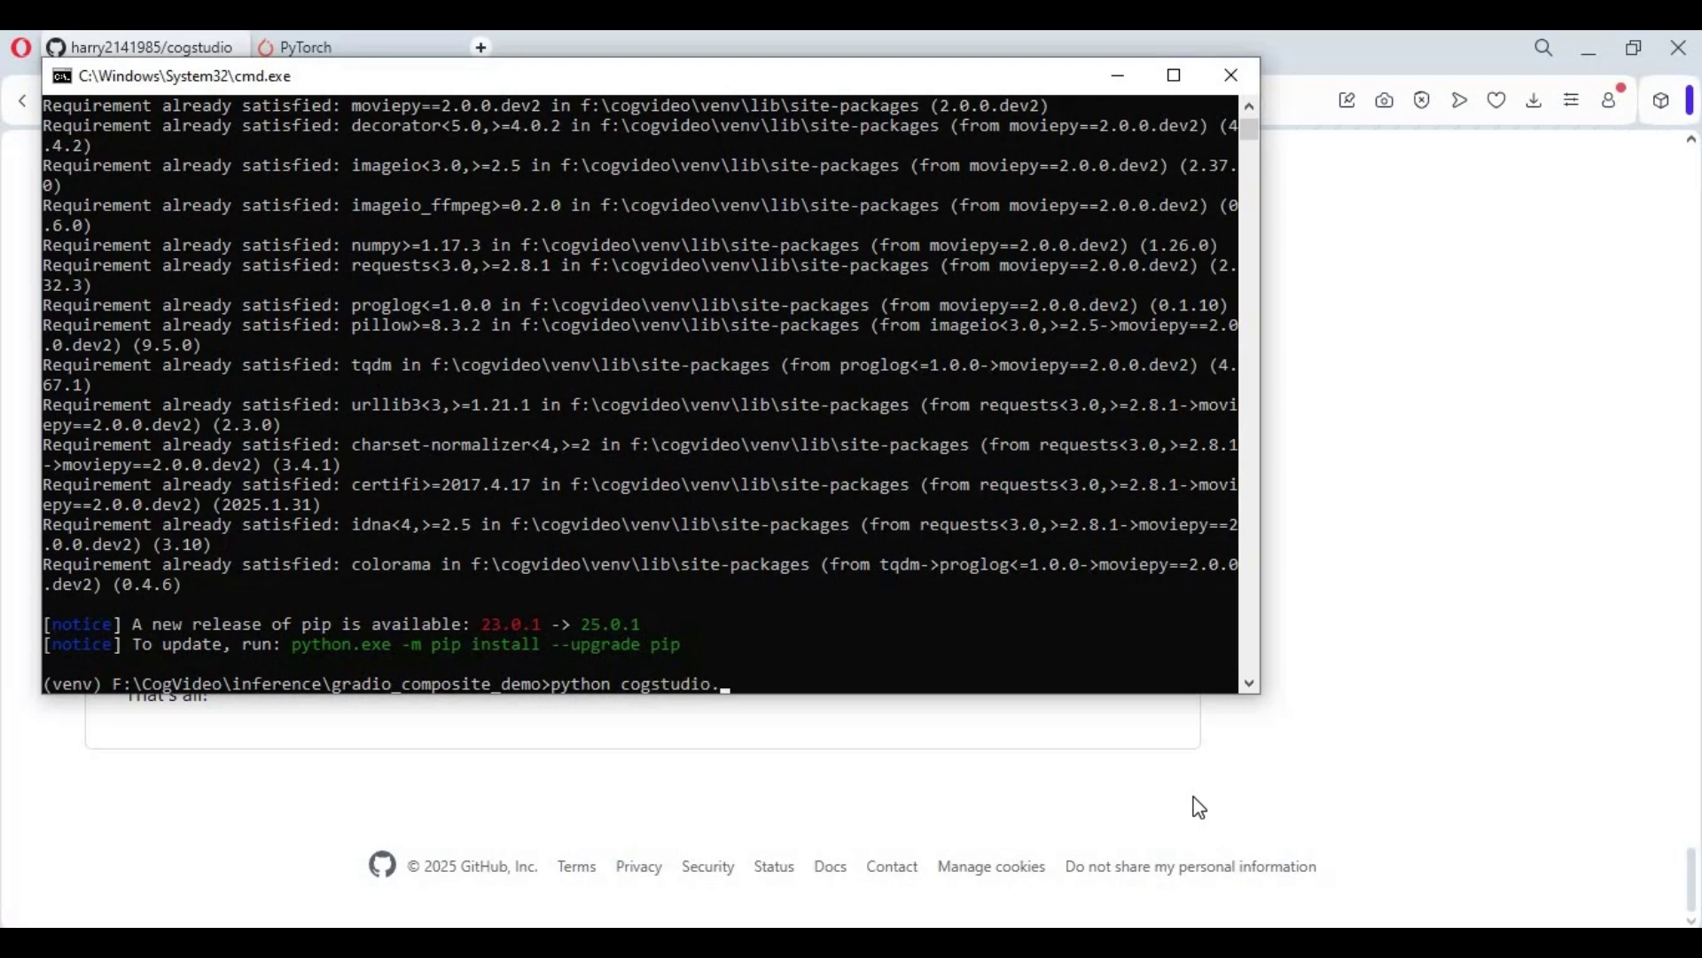
pyautogui.write('.py')
pyautogui.press('Return')
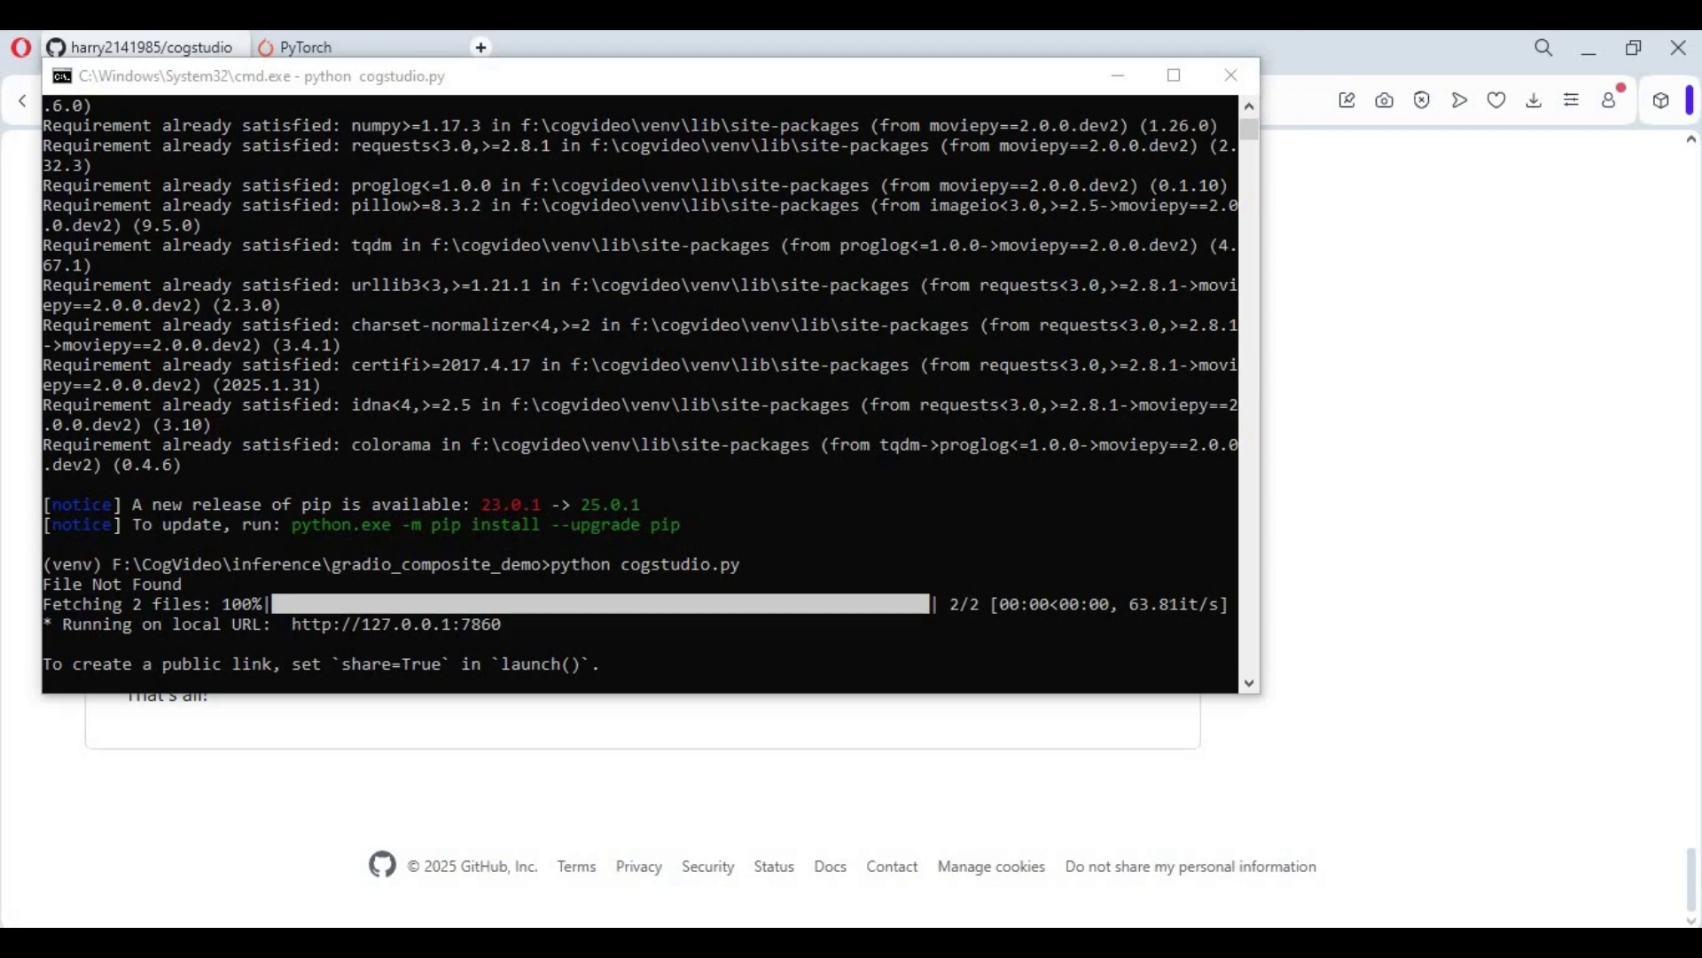
pyautogui.click(680, 944)
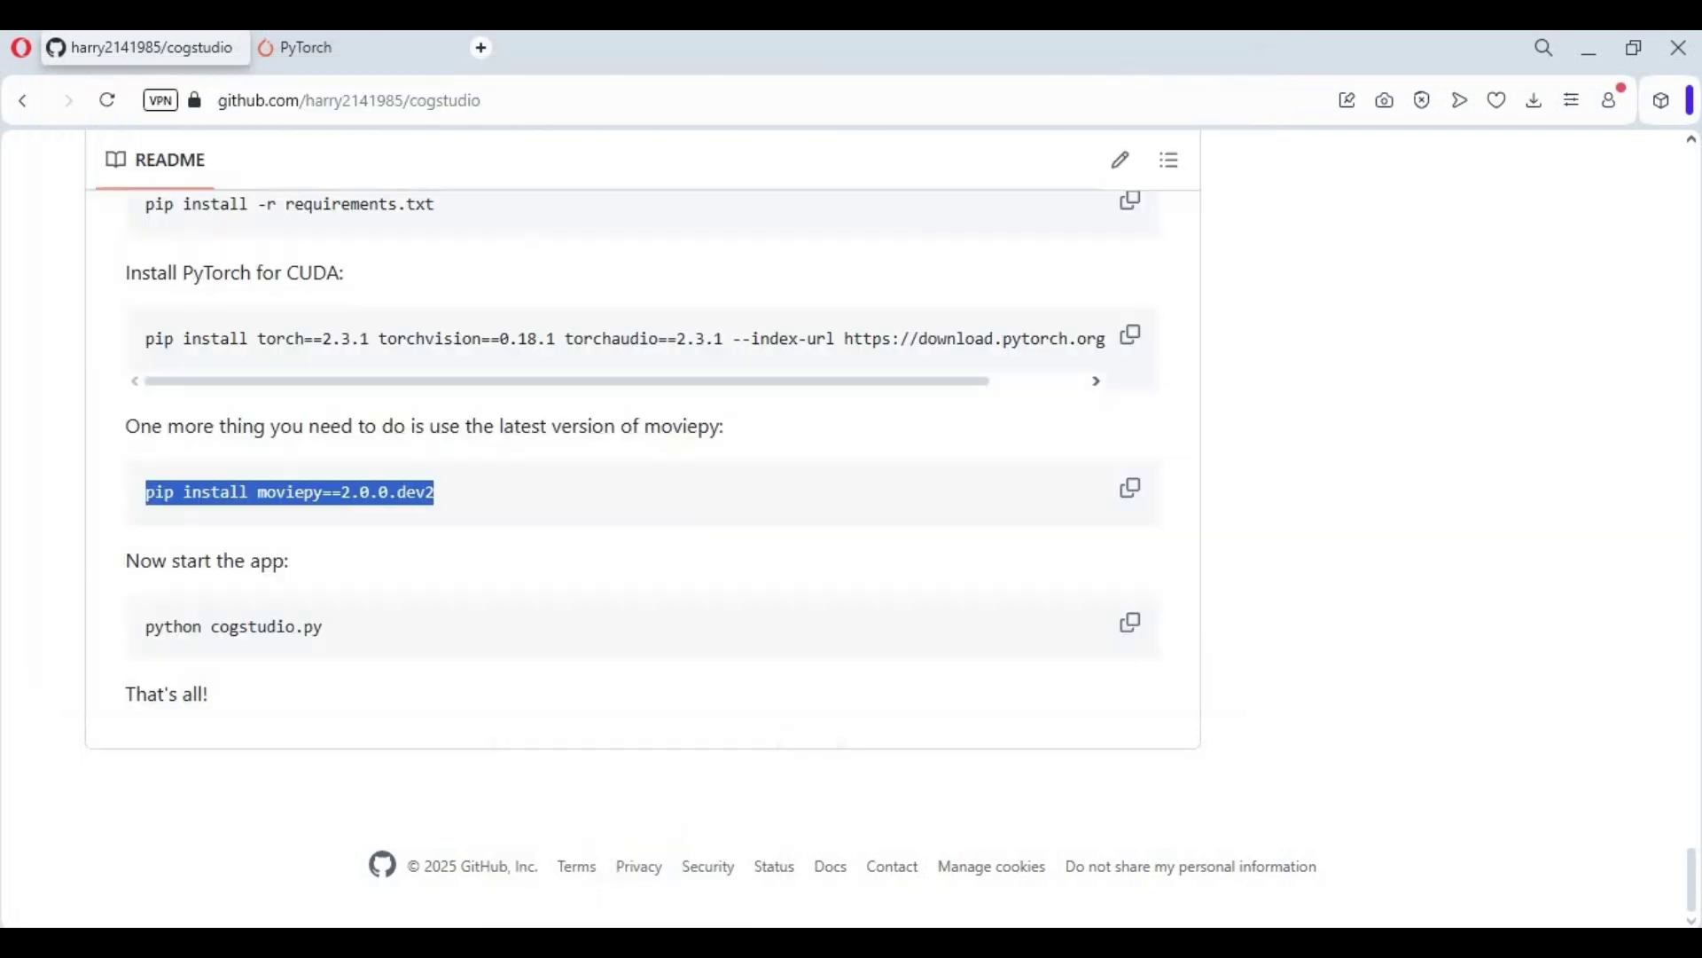
# Open 127.0.0.1:7860 in a new browser tab and scroll through CogStudio's text-to-video form.
pyautogui.click(483, 51)
pyautogui.write('1')
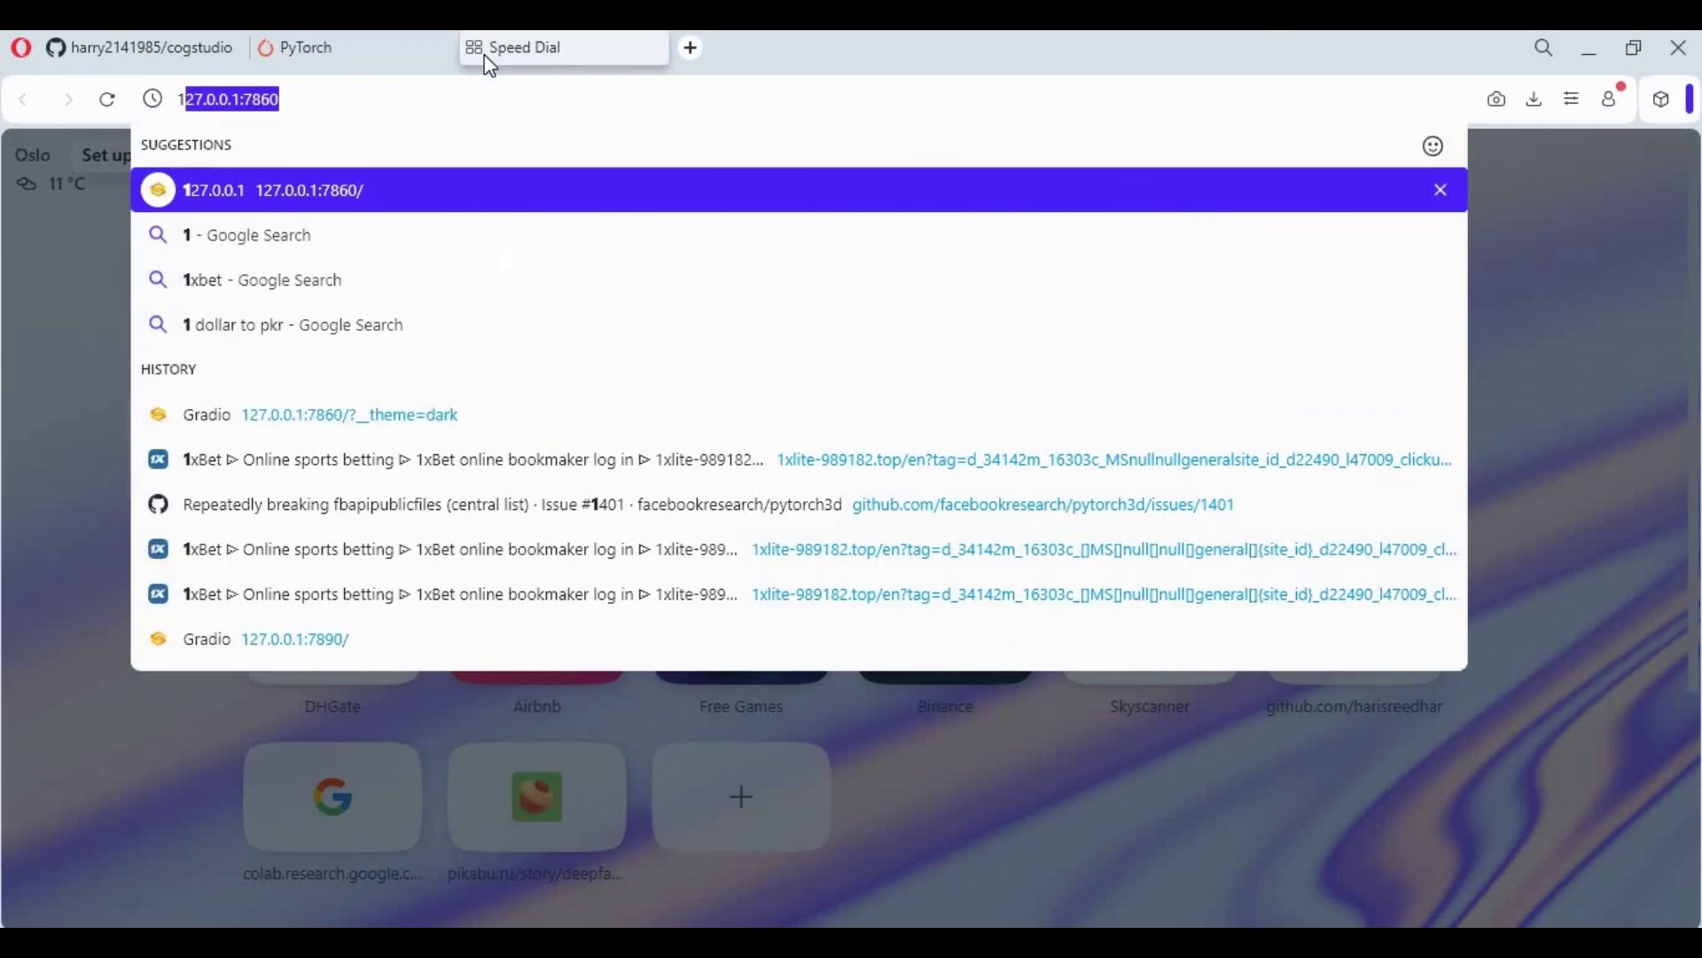
pyautogui.press('Return')
pyautogui.scroll(-4, 644, 254)
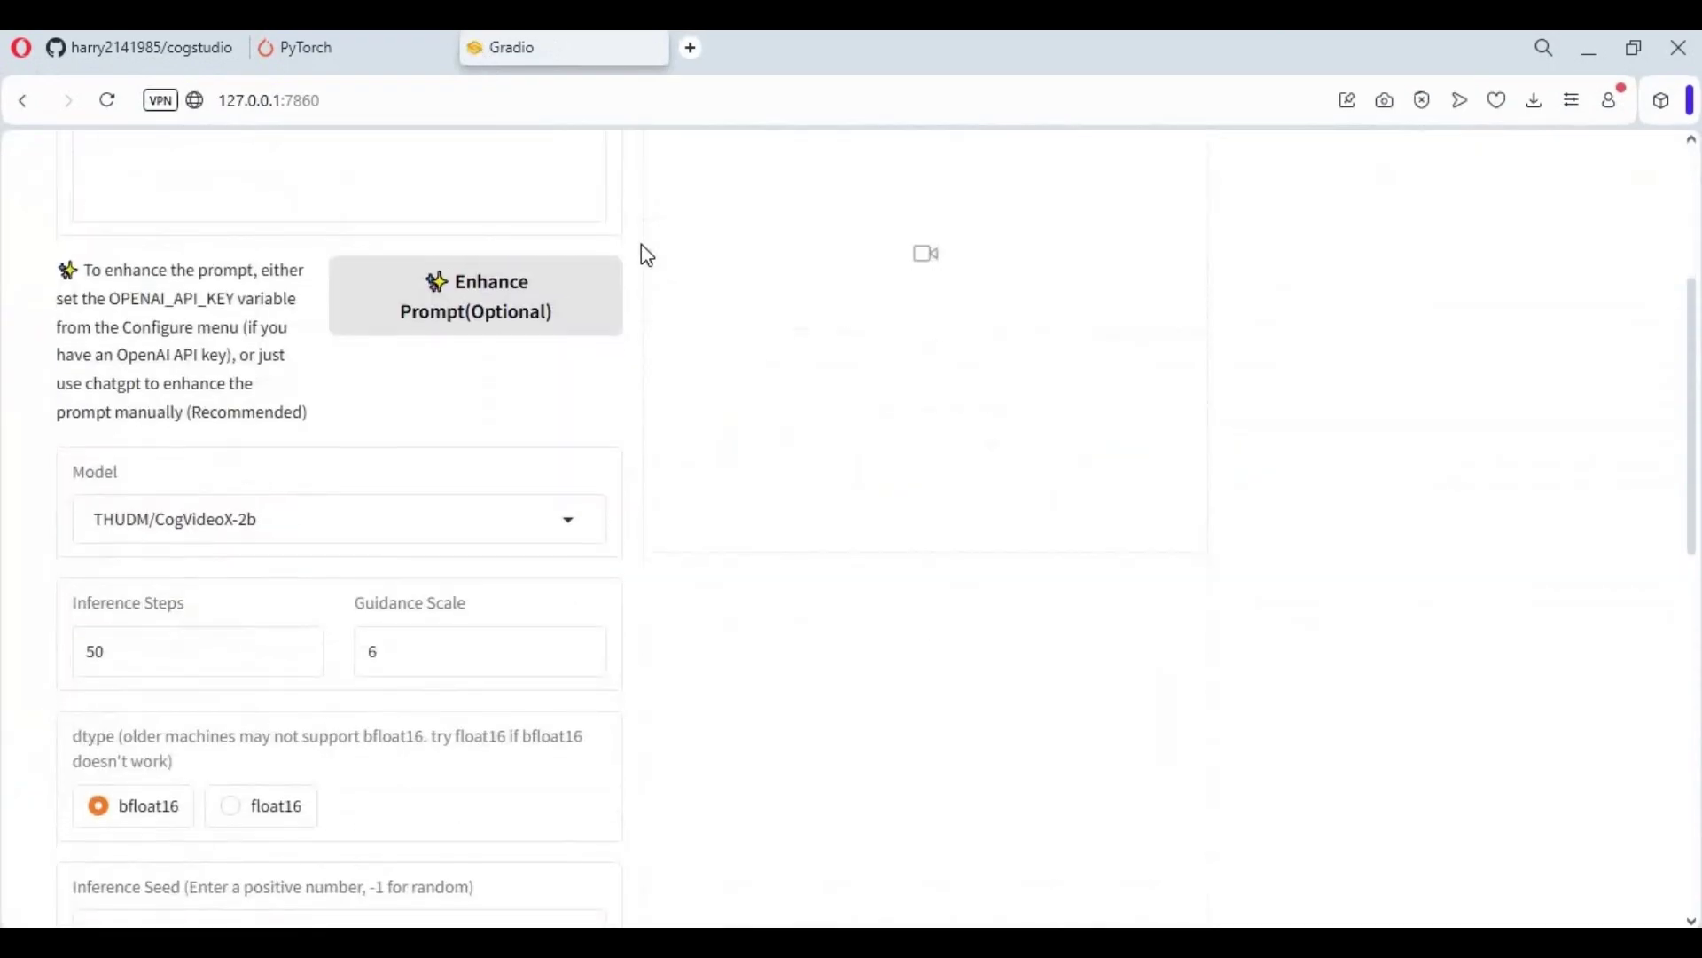
pyautogui.scroll(-10, 645, 255)
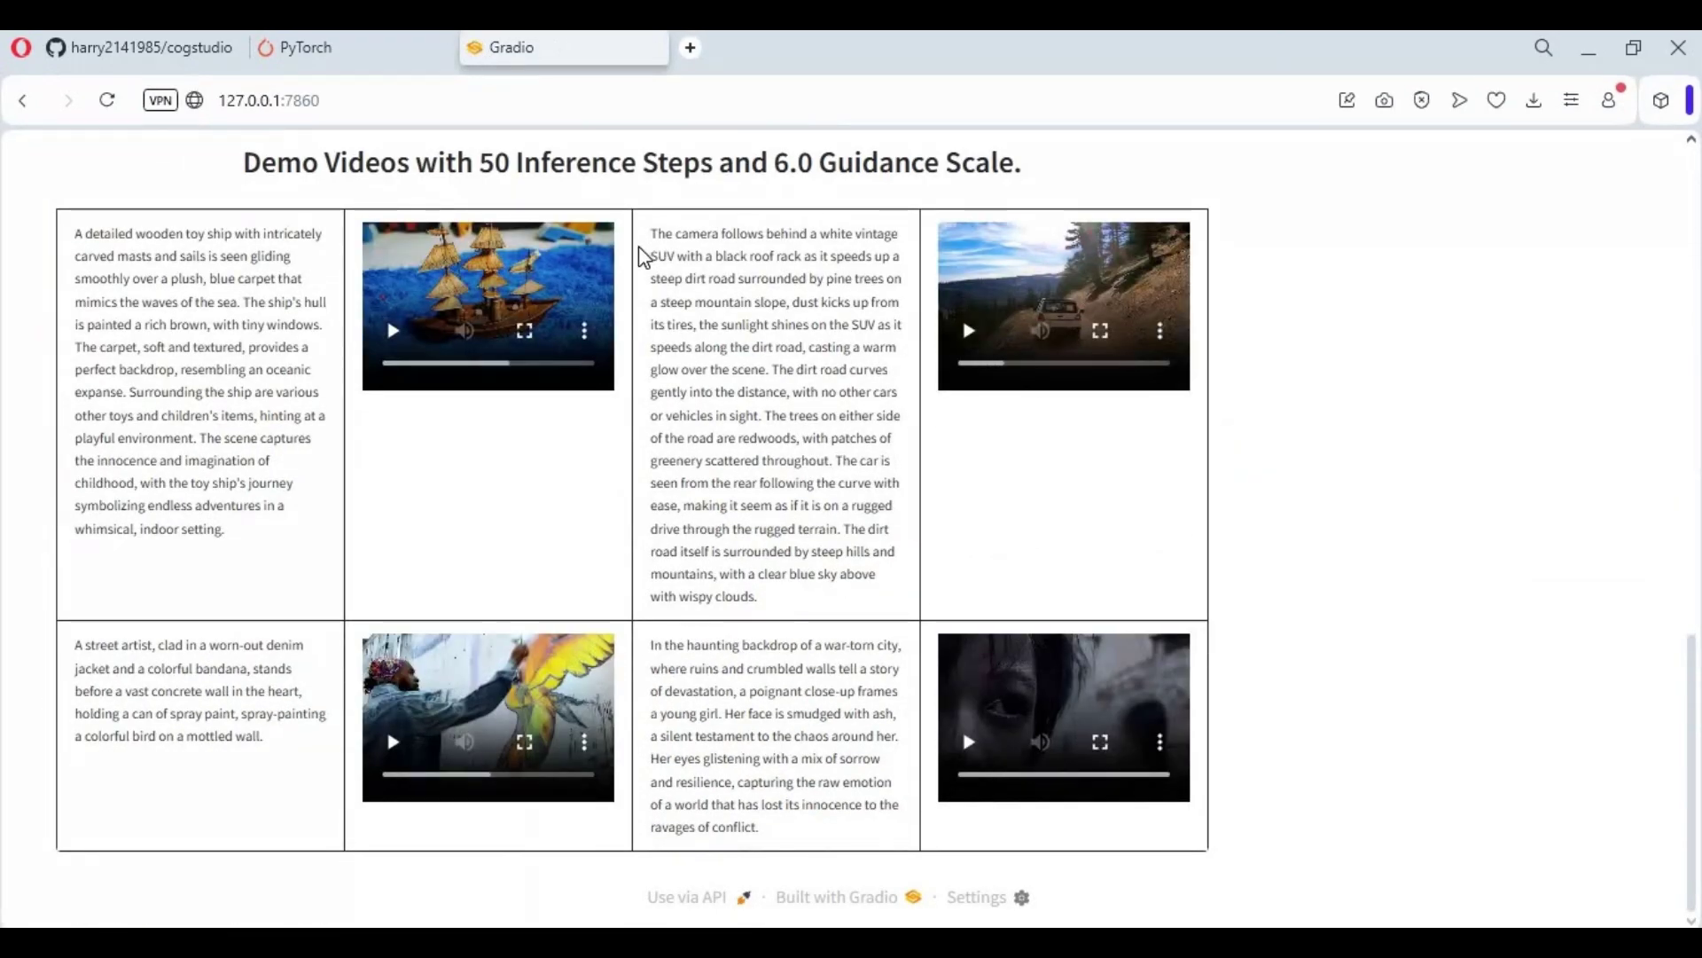
pyautogui.scroll(15, 639, 246)
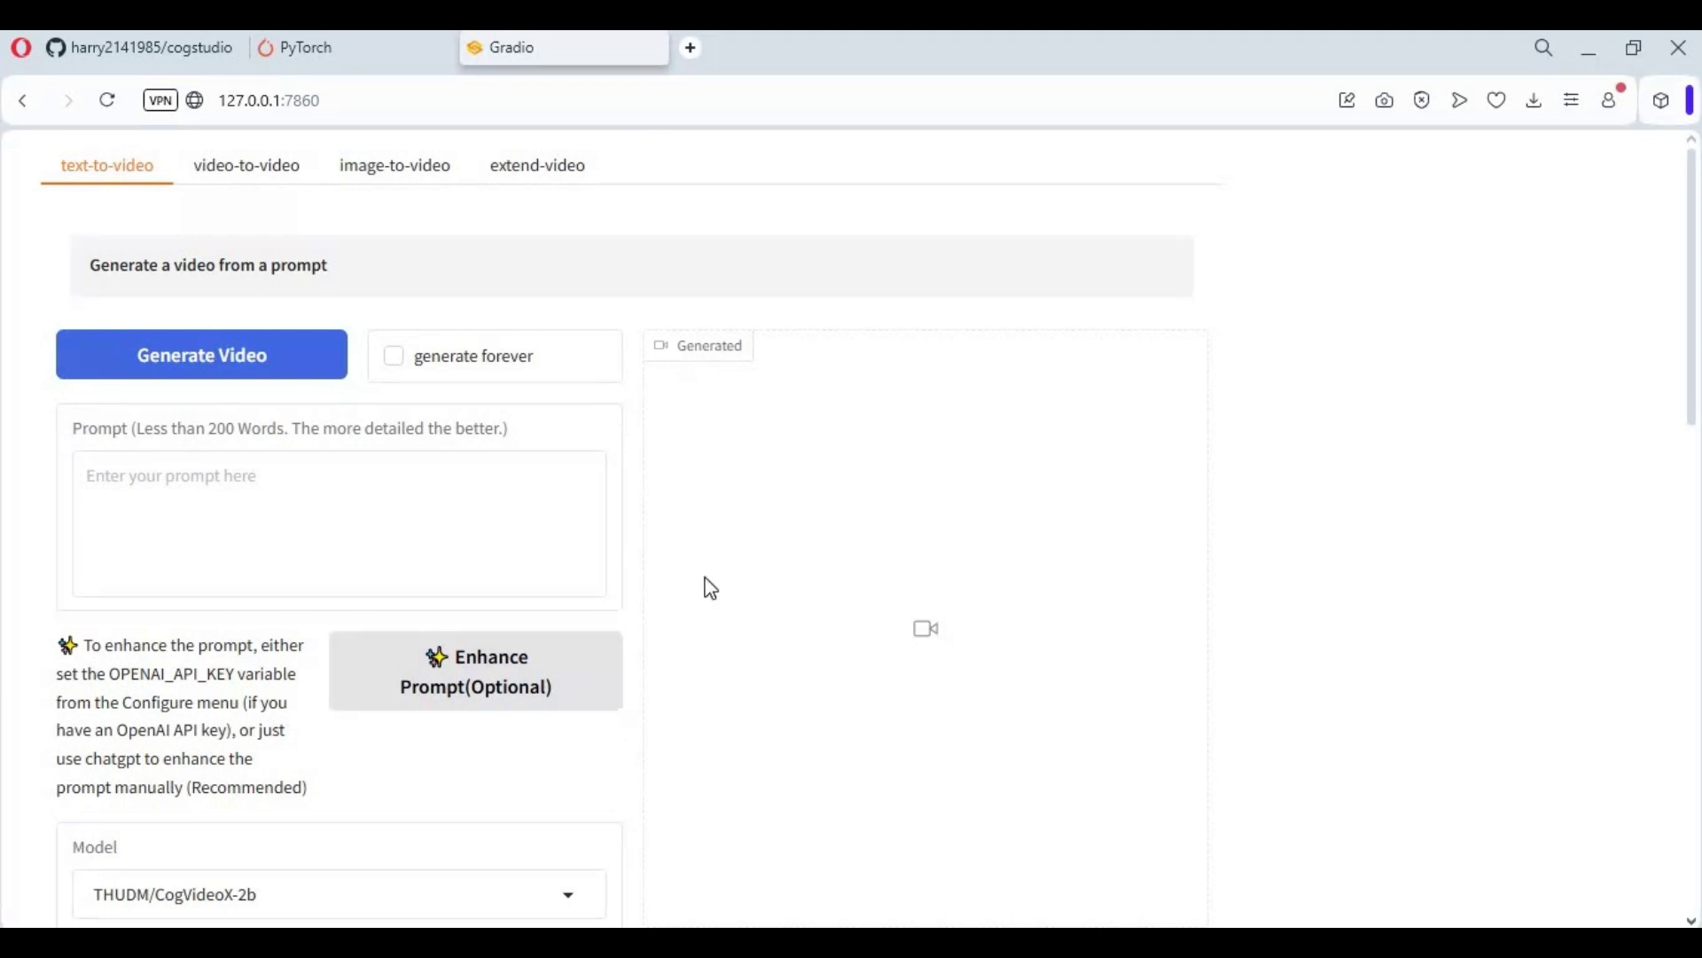
pyautogui.click(739, 766)
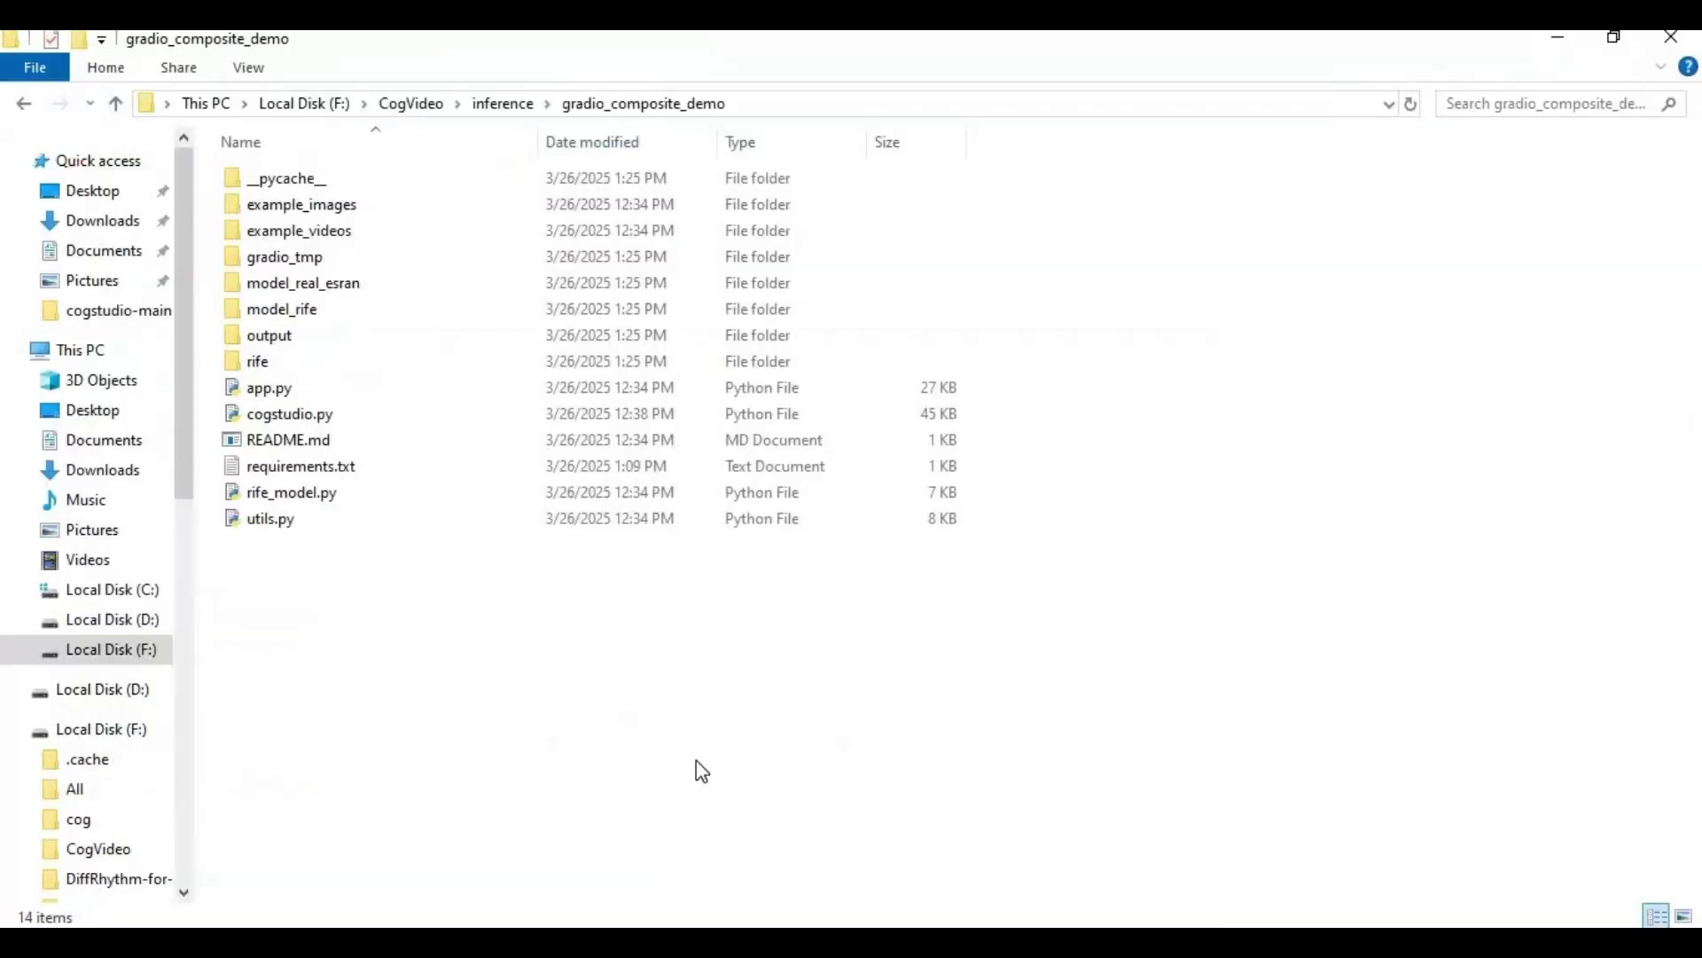
# Create a new text document with the default name in gradio_composite_demo and open it.
pyautogui.rightClick(313, 711)
pyautogui.moveTo(448, 669)
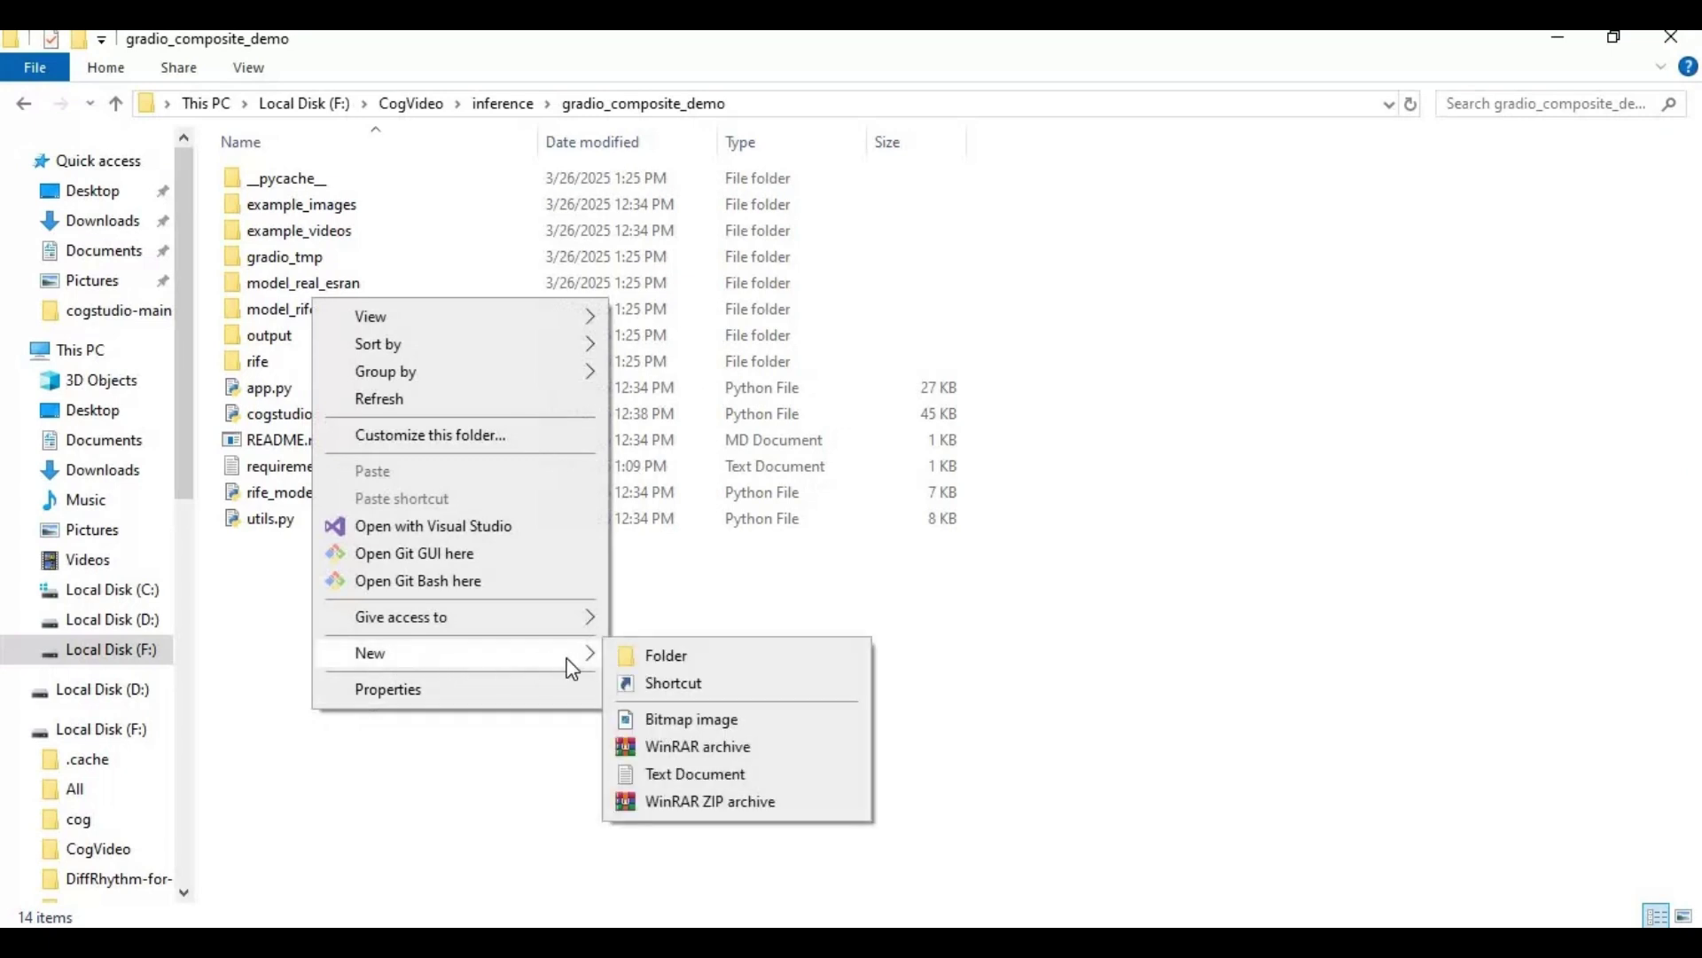
pyautogui.click(690, 775)
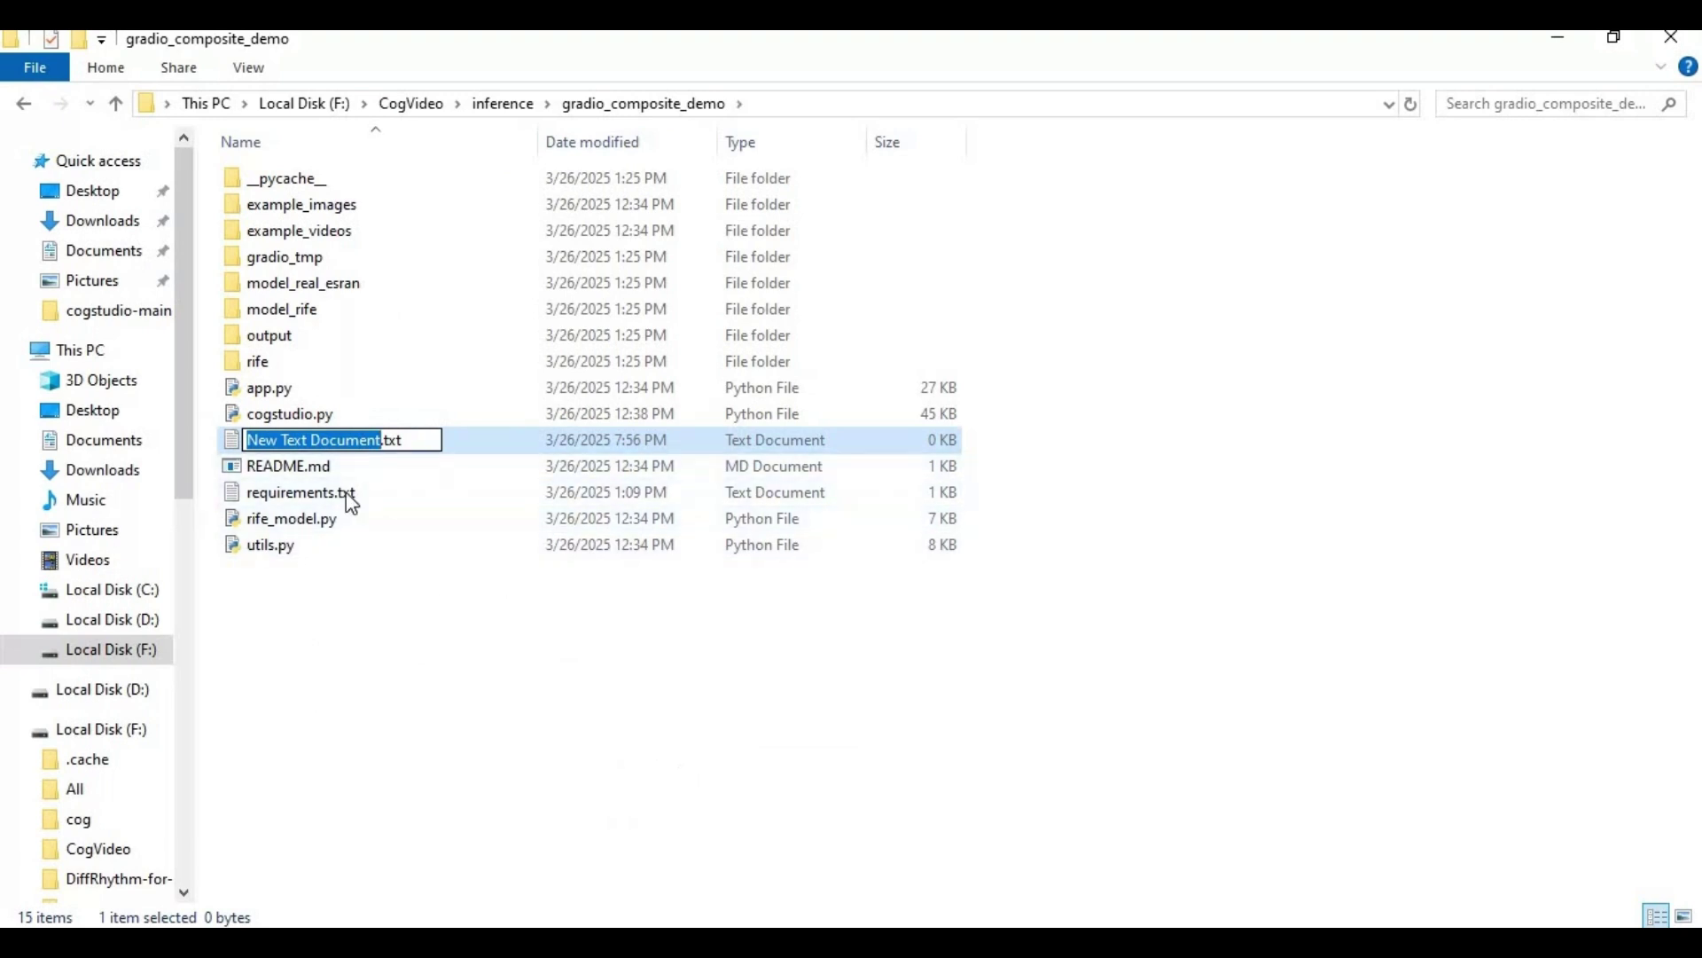
pyautogui.press('Return')
pyautogui.doubleClick(315, 436)
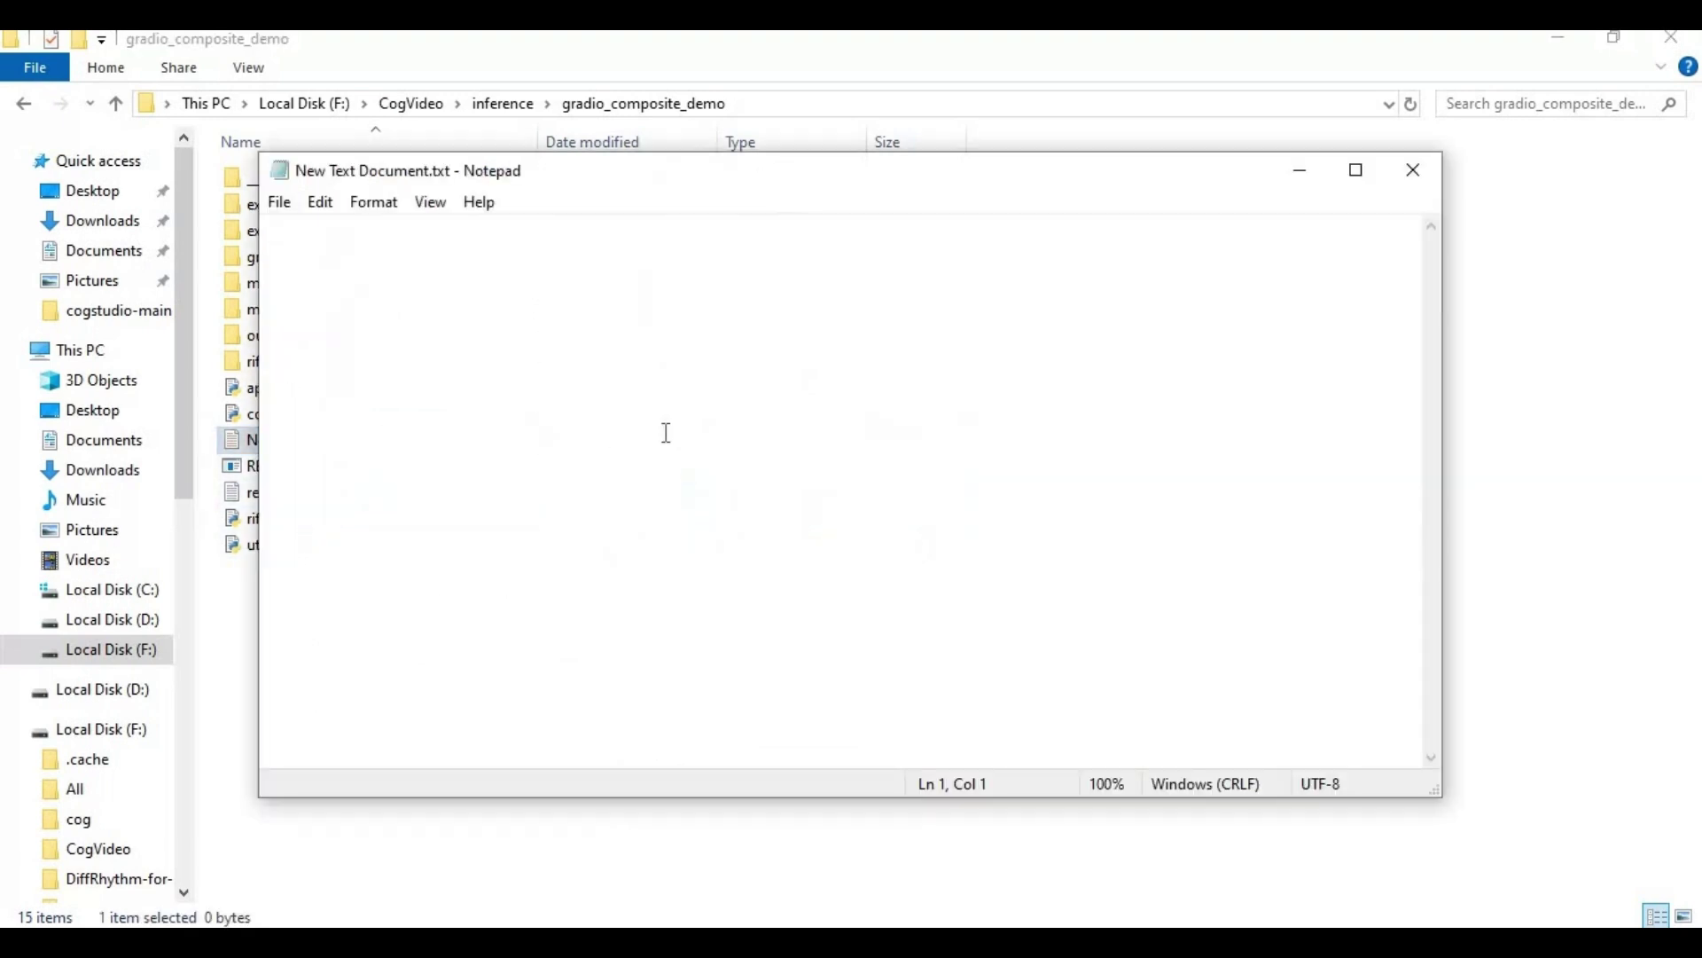
pyautogui.write('@')
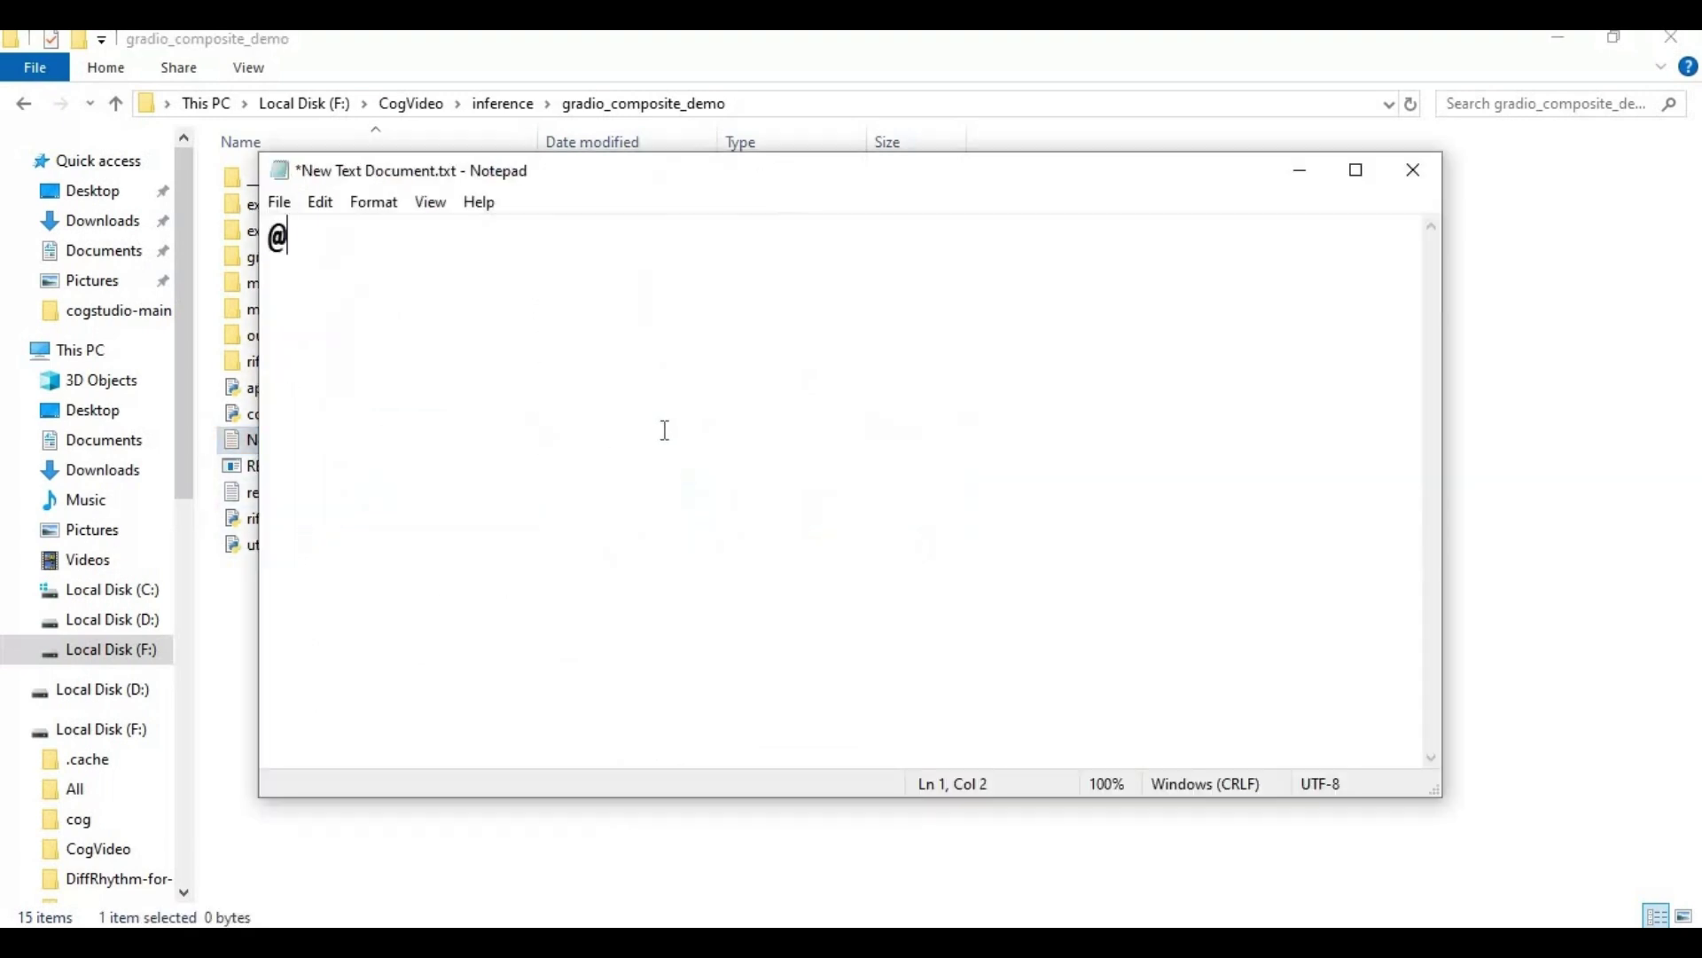
pyautogui.write('echo off')
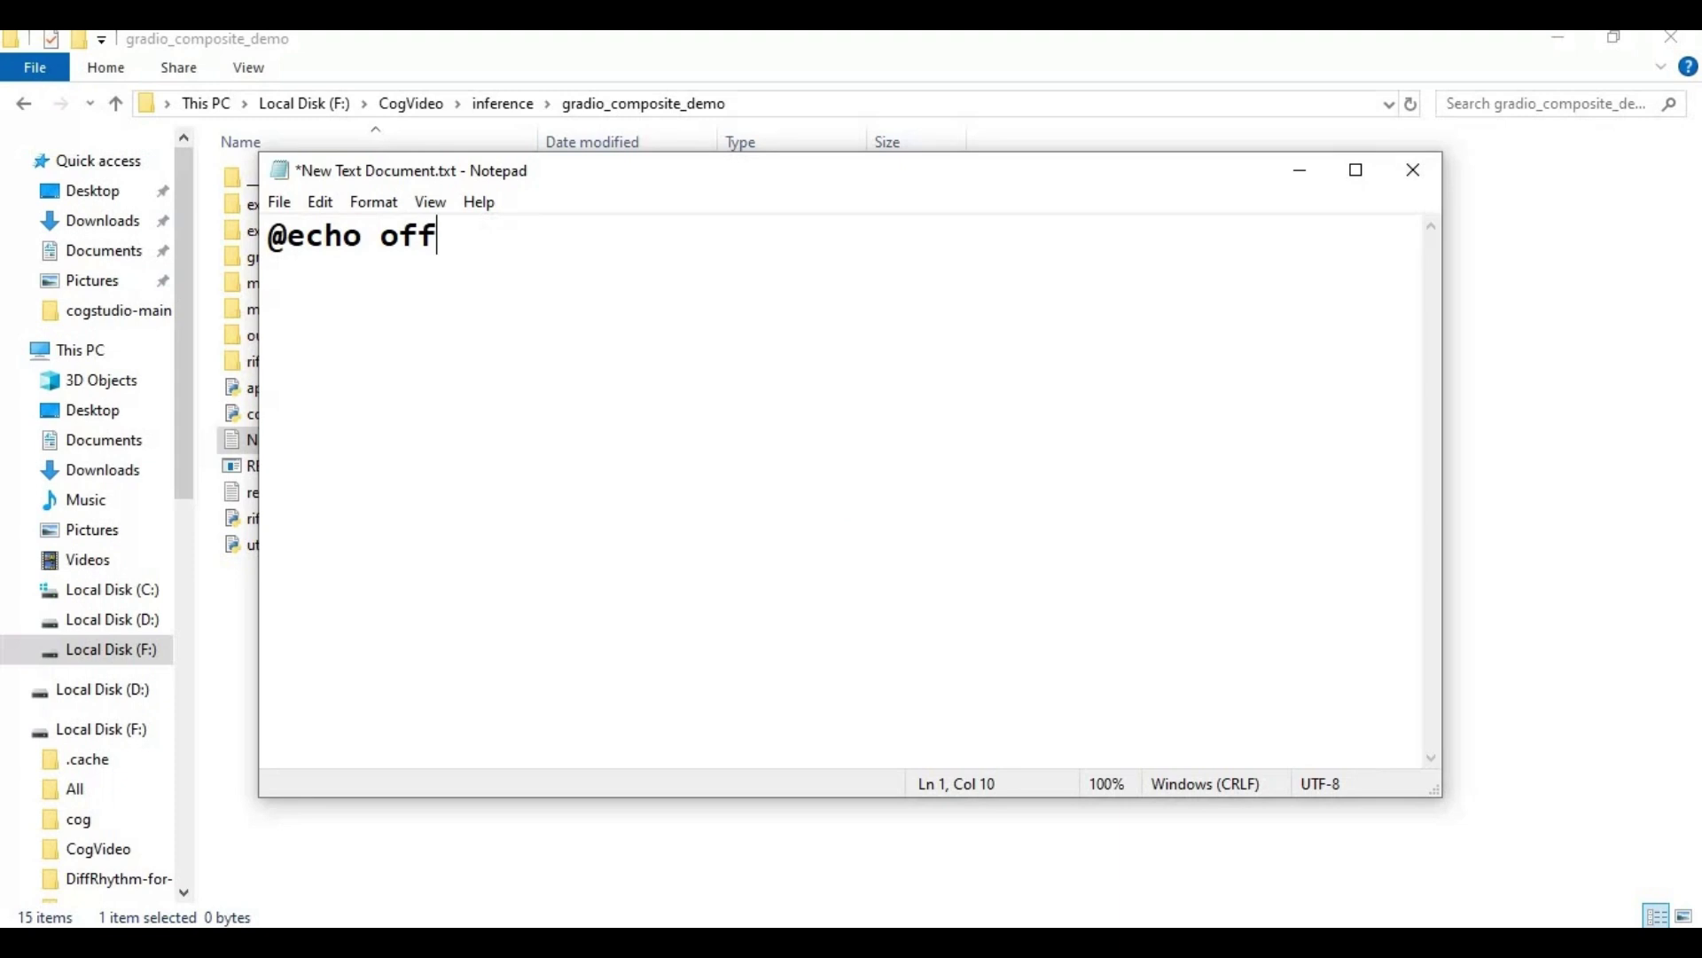
pyautogui.press('Return')
pyautogui.write('call ven')
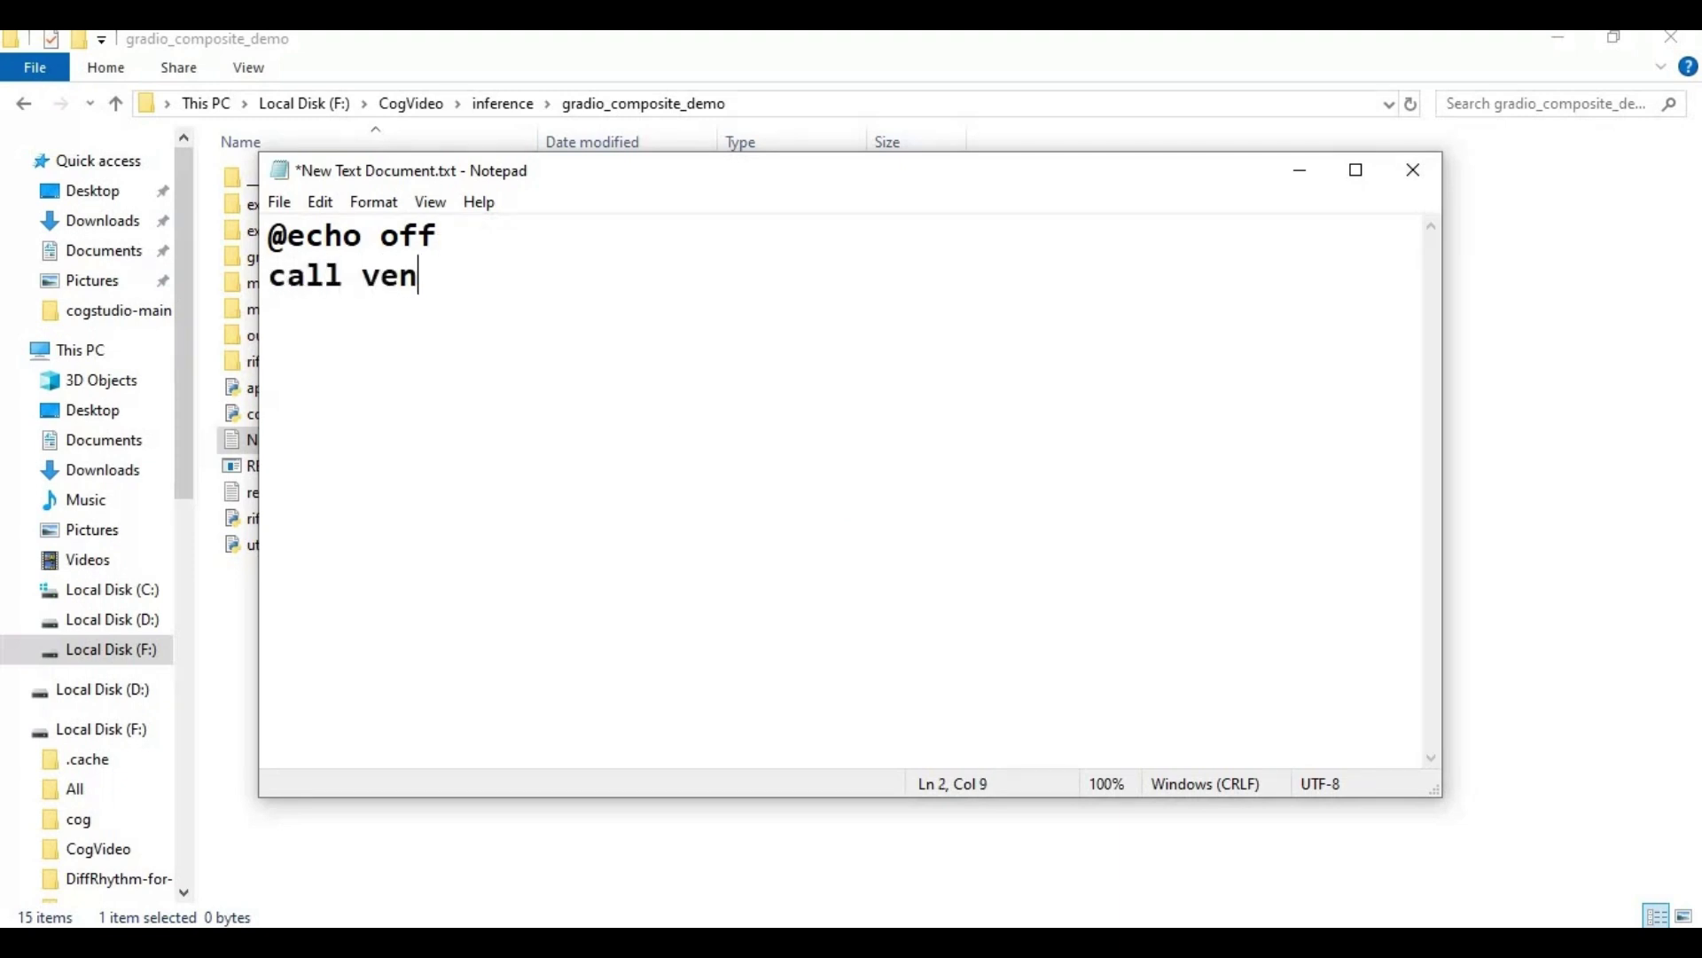
pyautogui.write('v\\scripts')
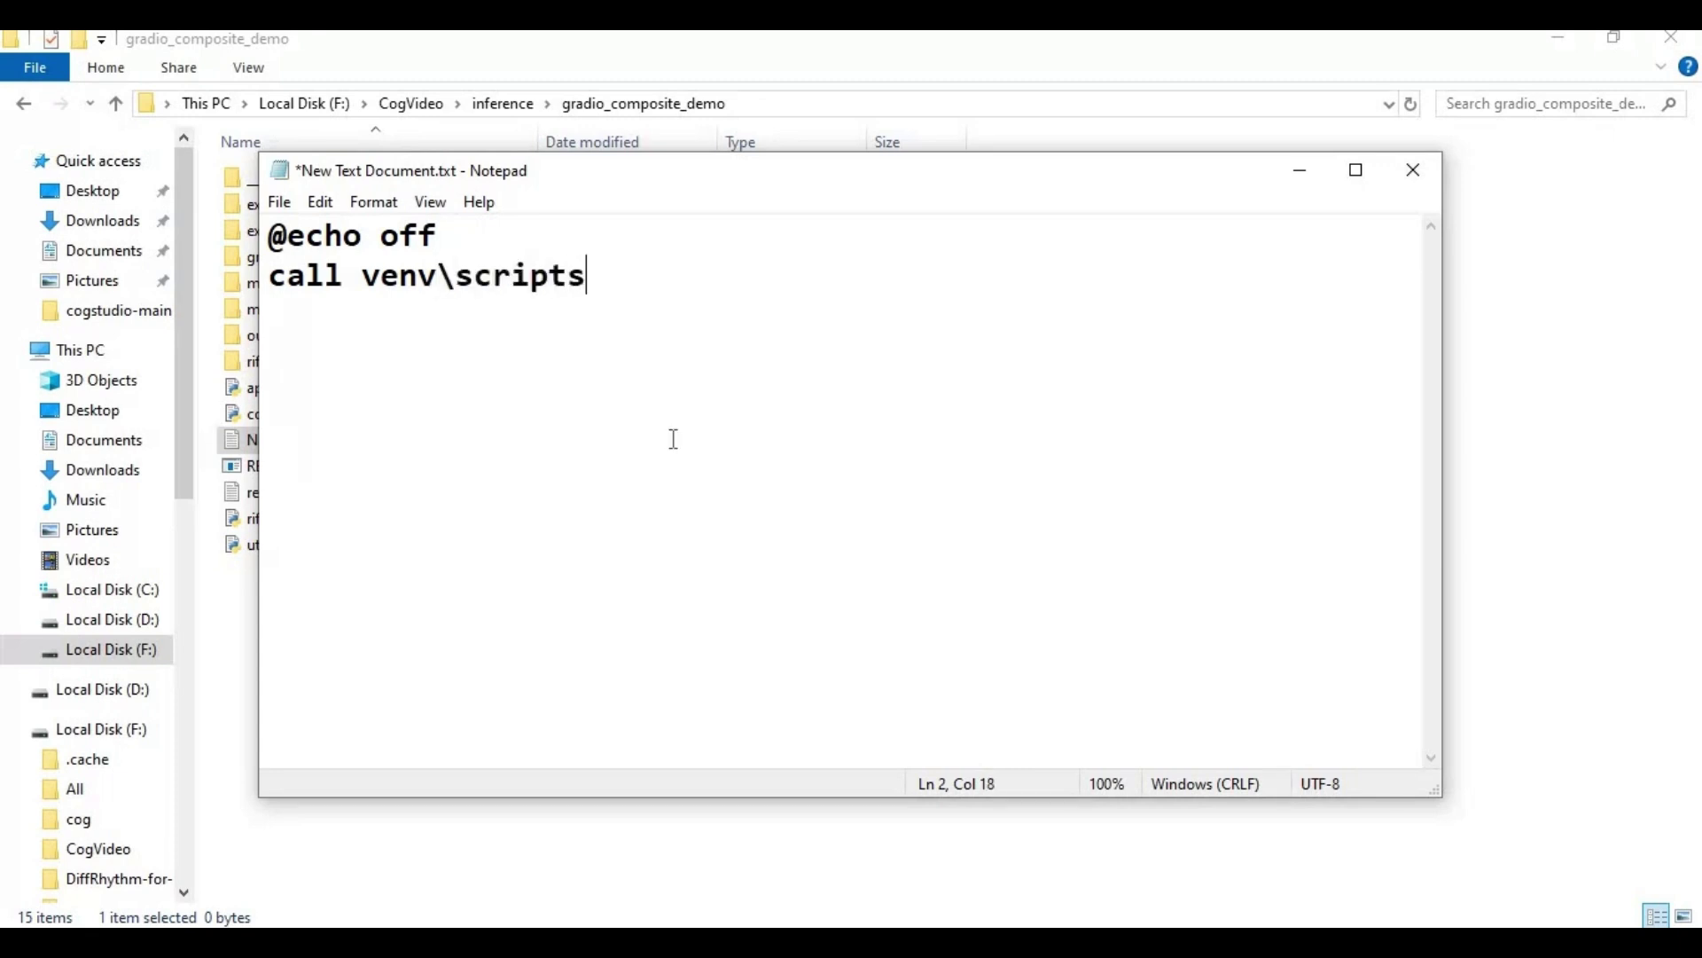
pyautogui.write('\\activate')
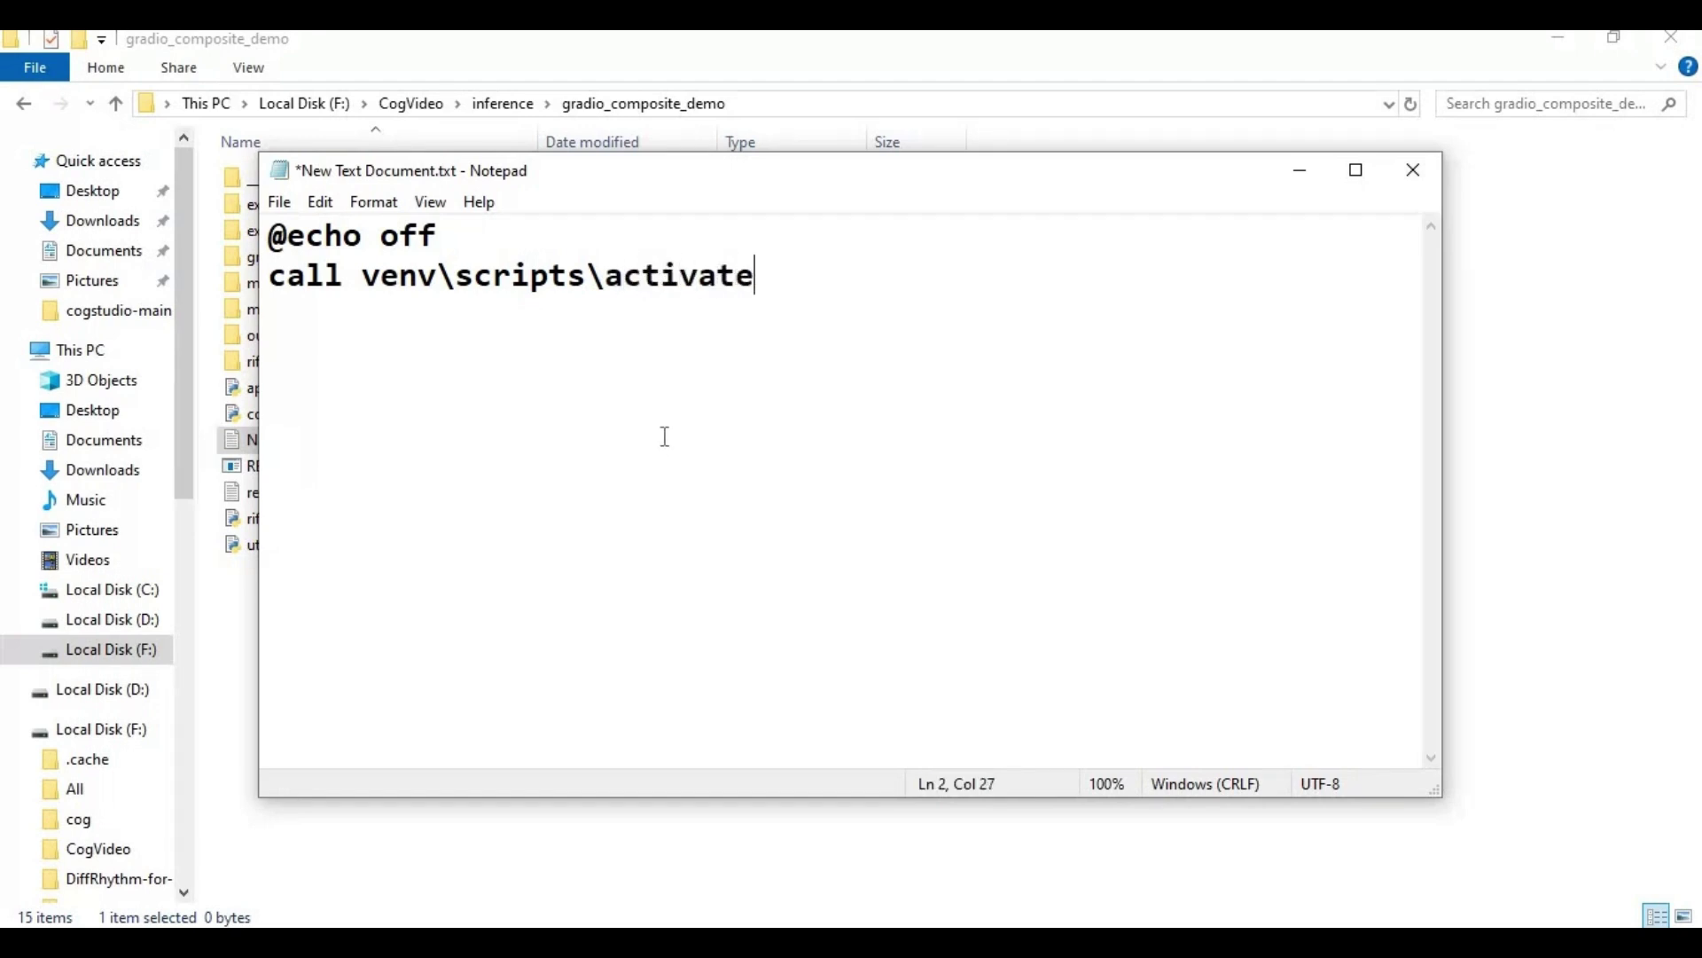
pyautogui.press('Return')
pyautogui.write('python')
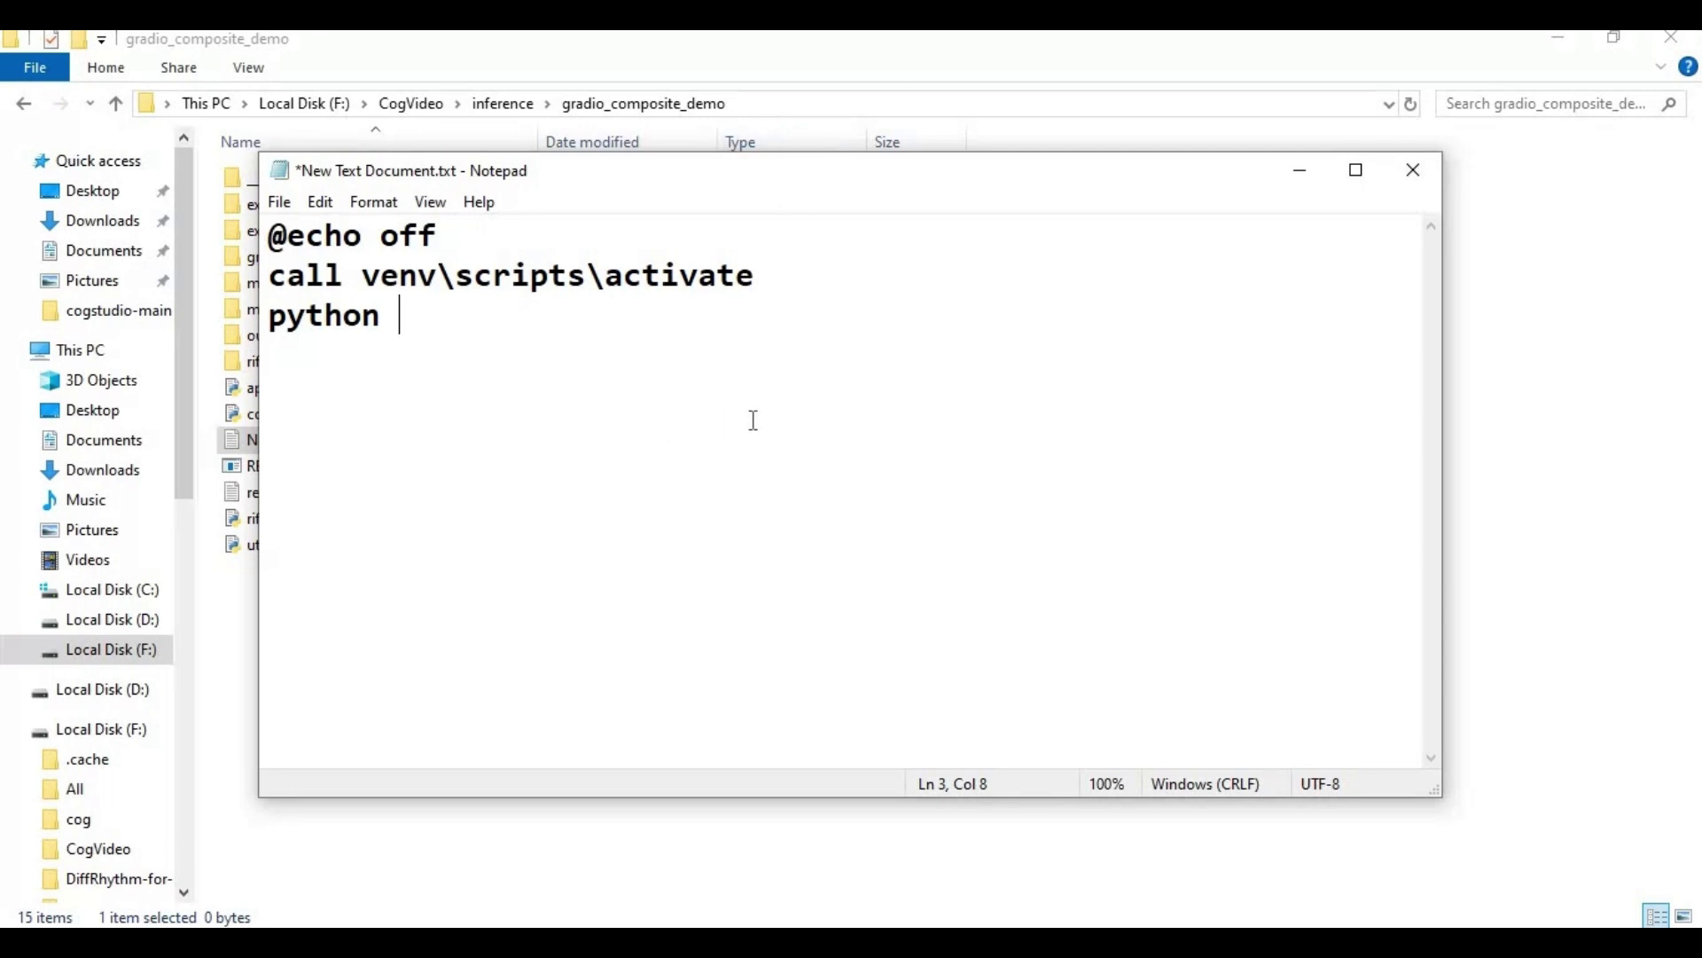
pyautogui.write('cogstudio')
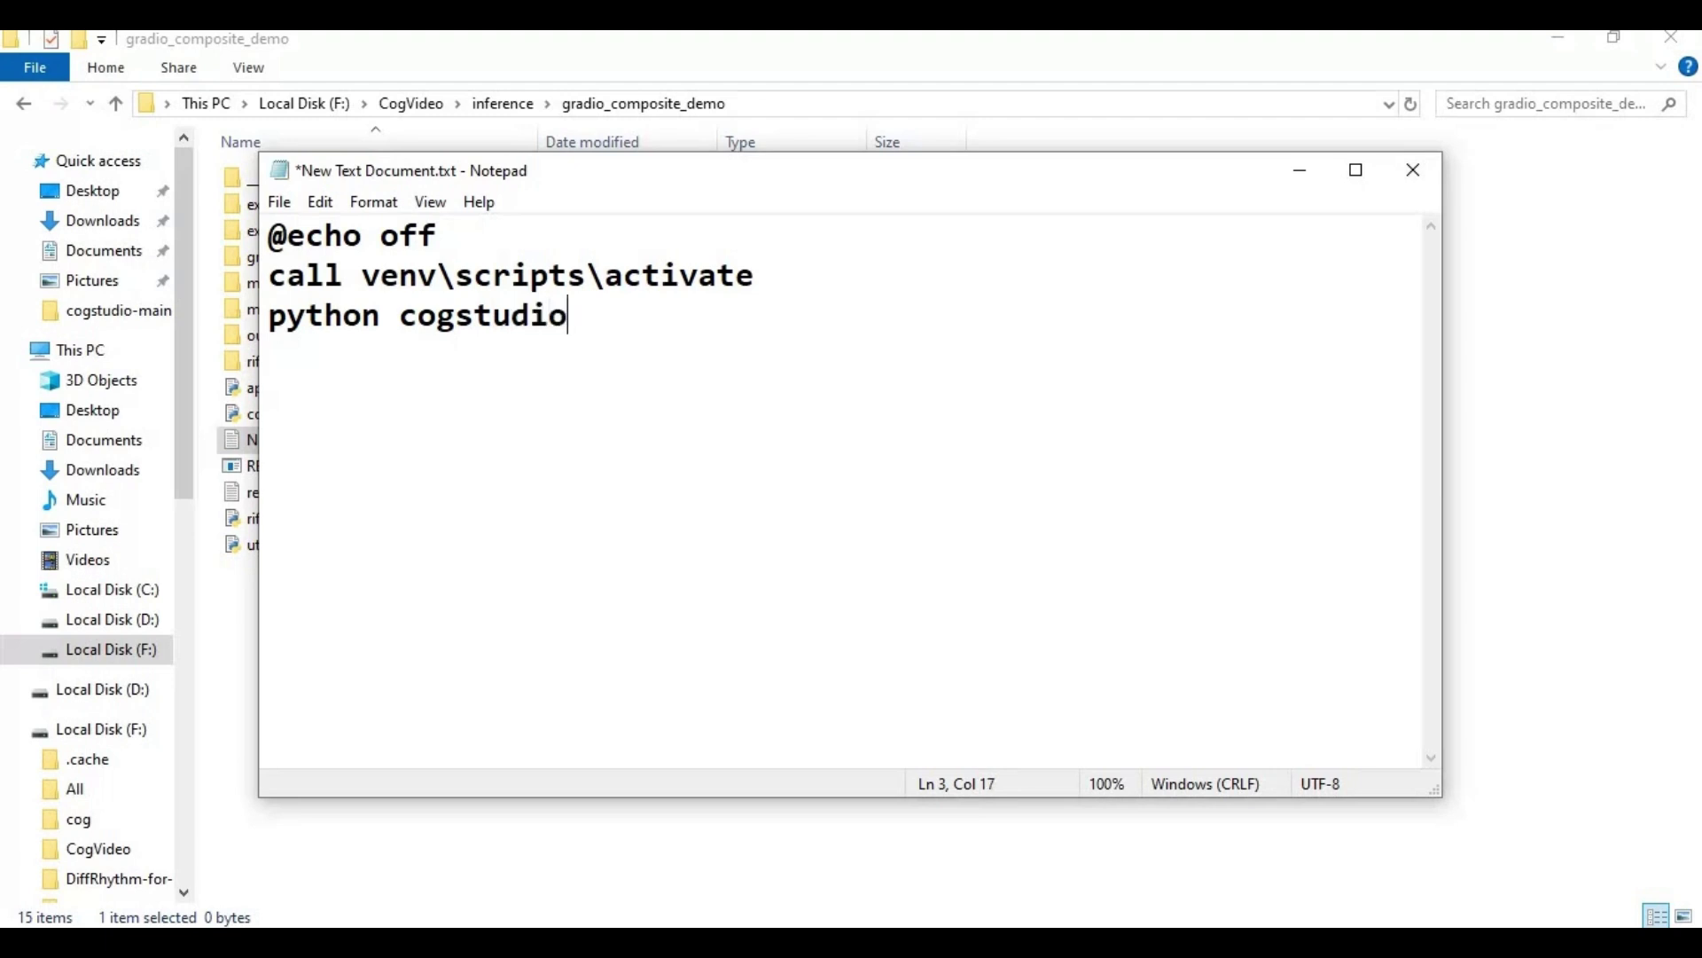
pyautogui.write('.py')
pyautogui.press('Return')
pyautogui.write('pause')
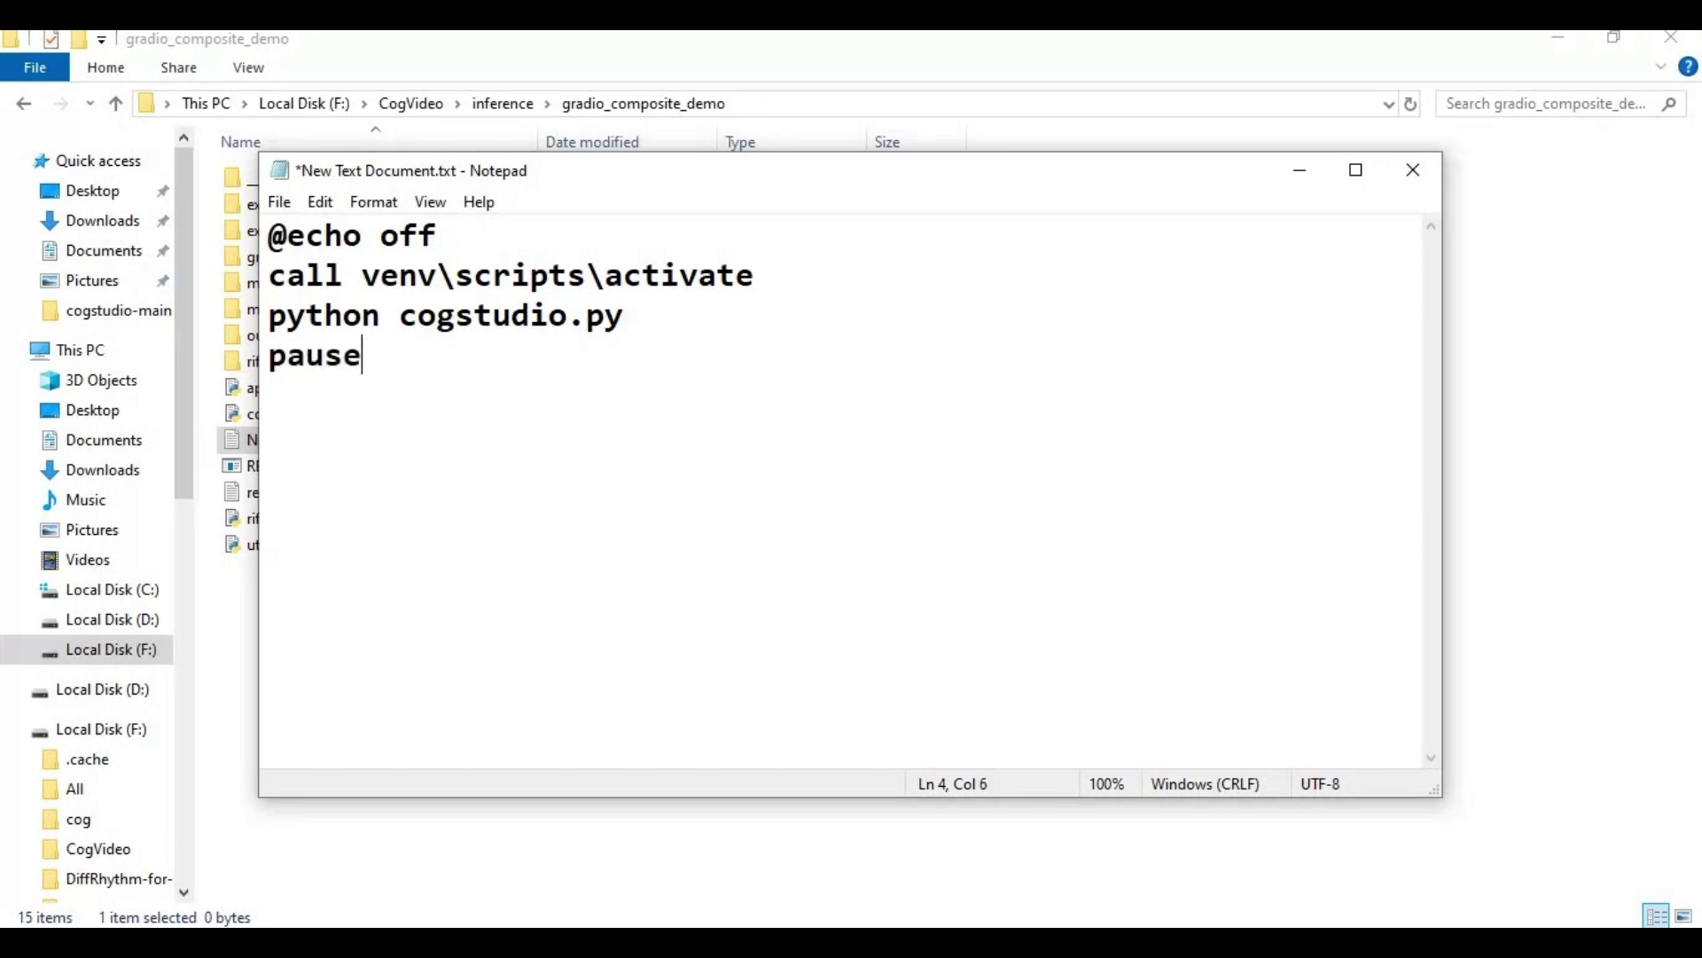
pyautogui.click(279, 202)
# Save the script as run.bat in the same folder.
pyautogui.click(370, 343)
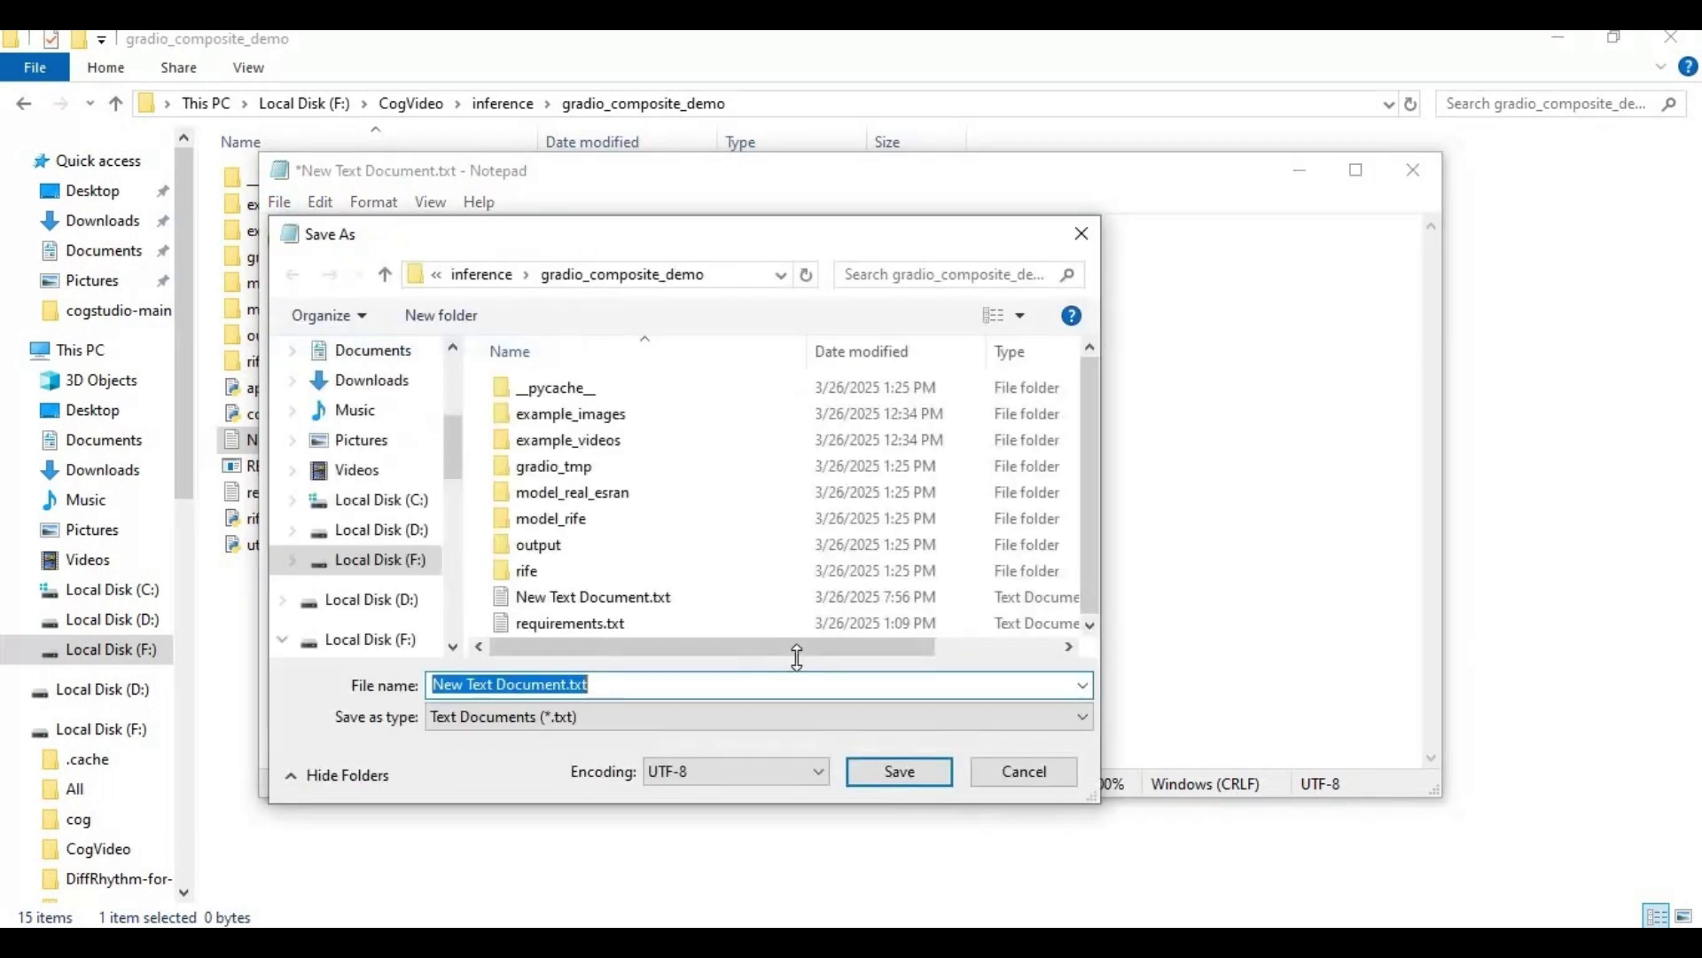
pyautogui.write('r')
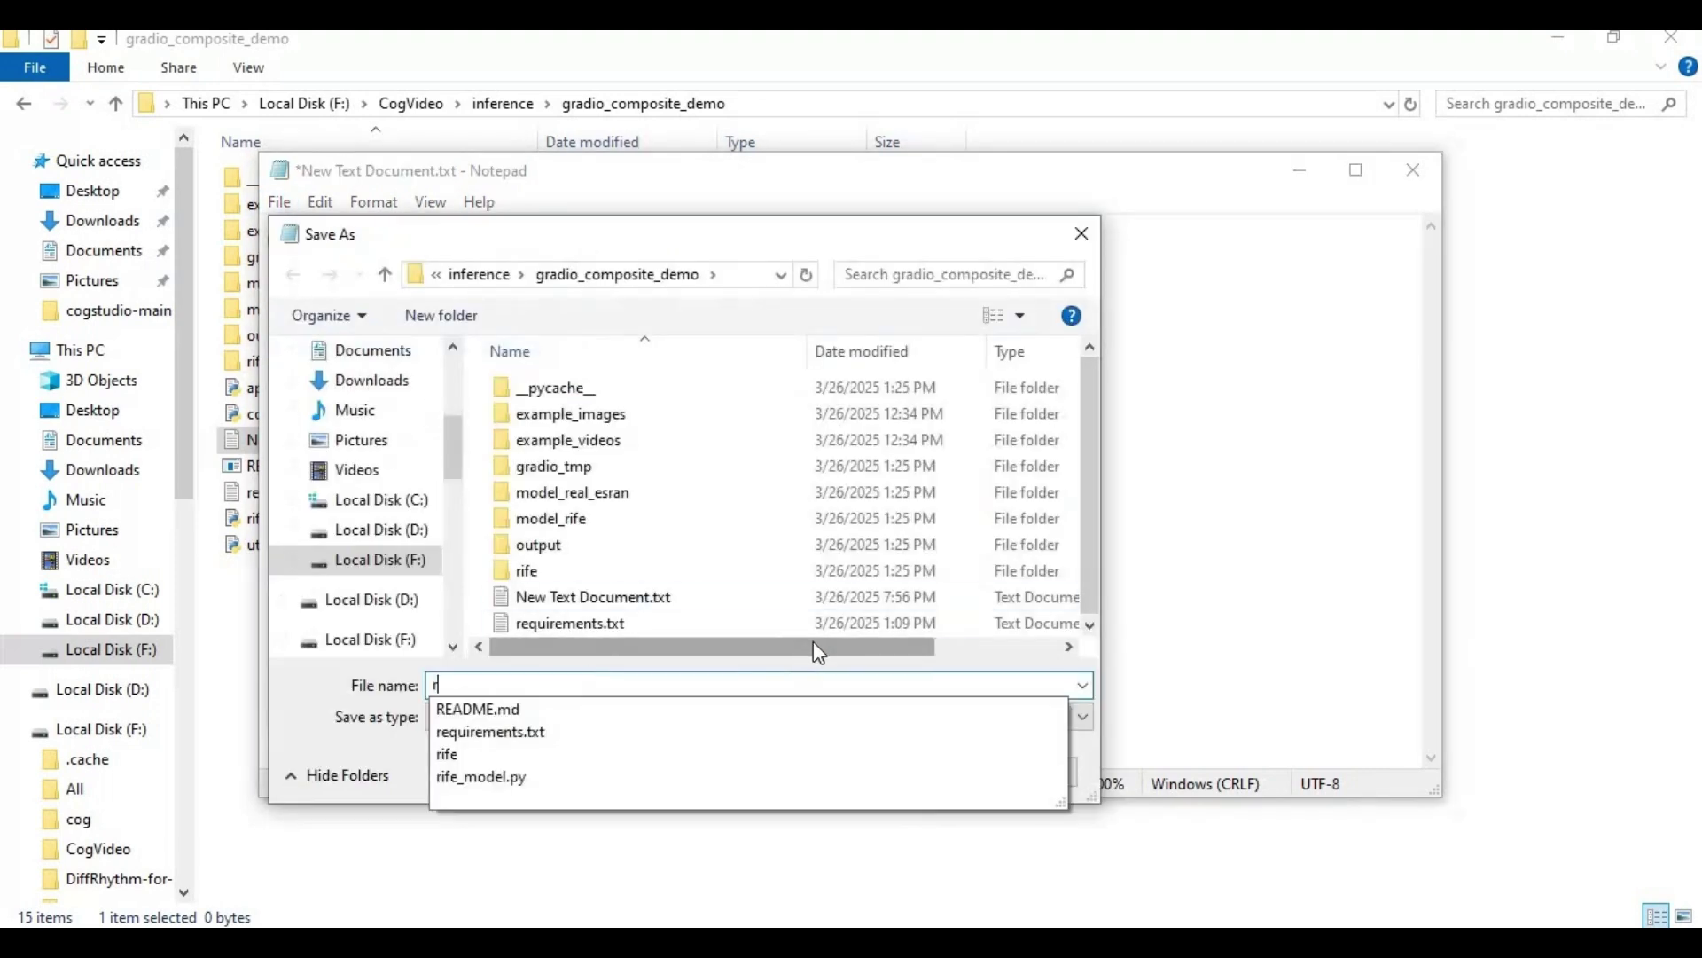
pyautogui.write('un.bat')
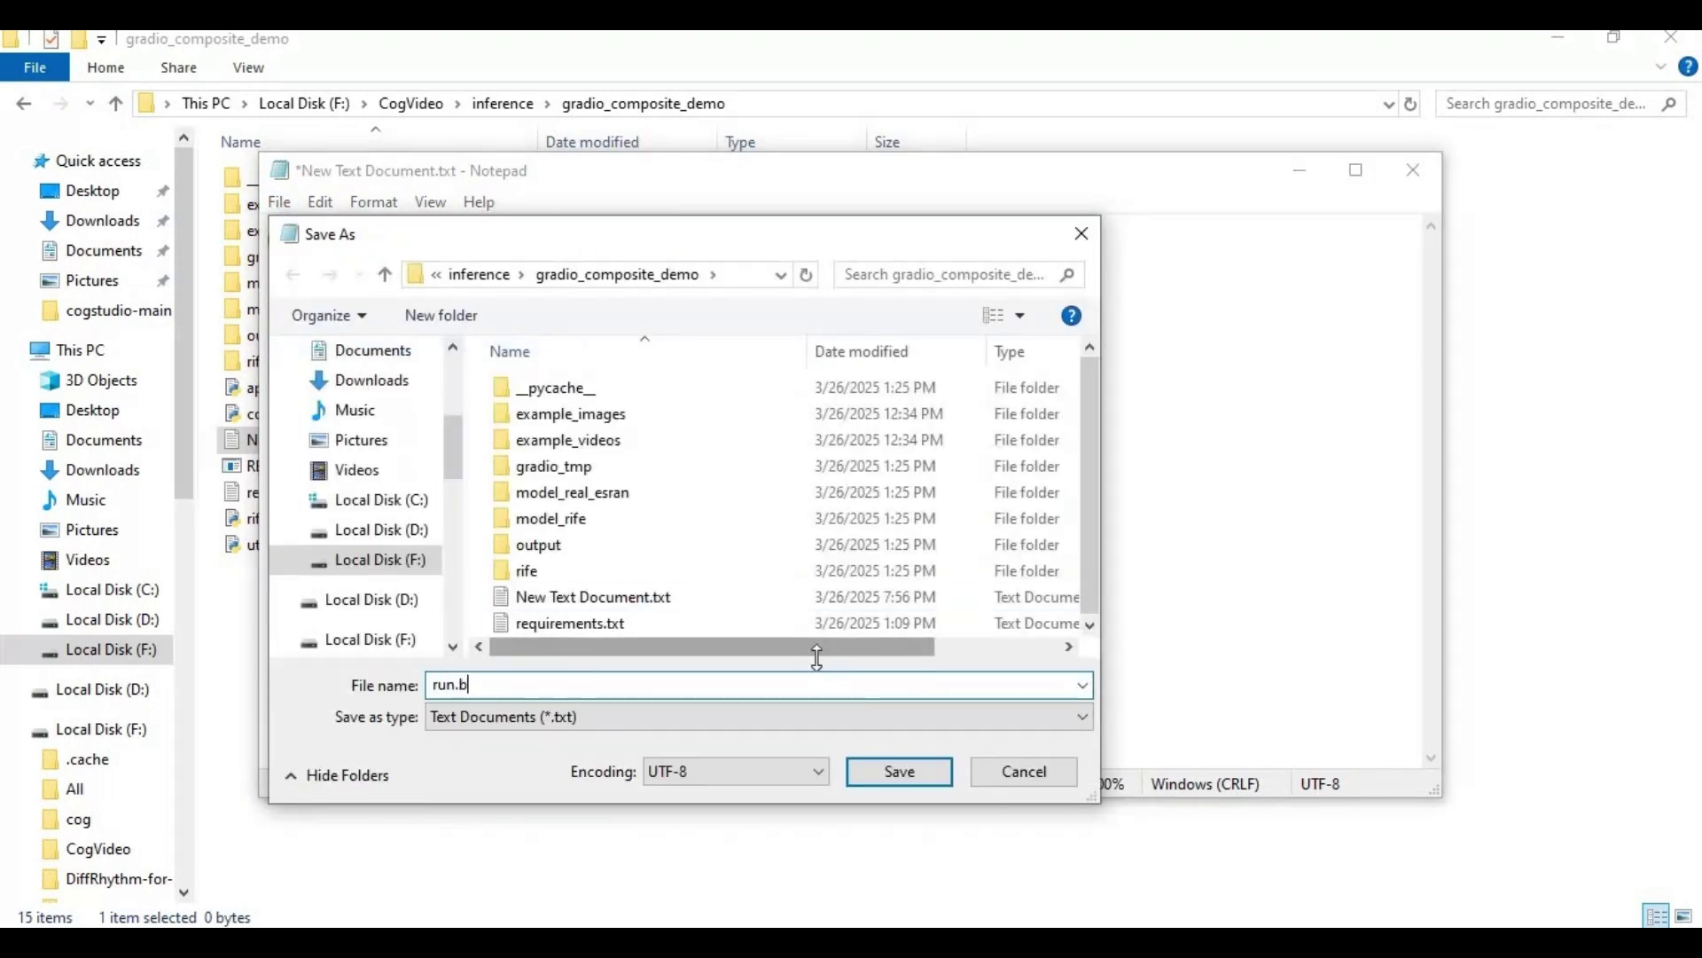
pyautogui.click(899, 772)
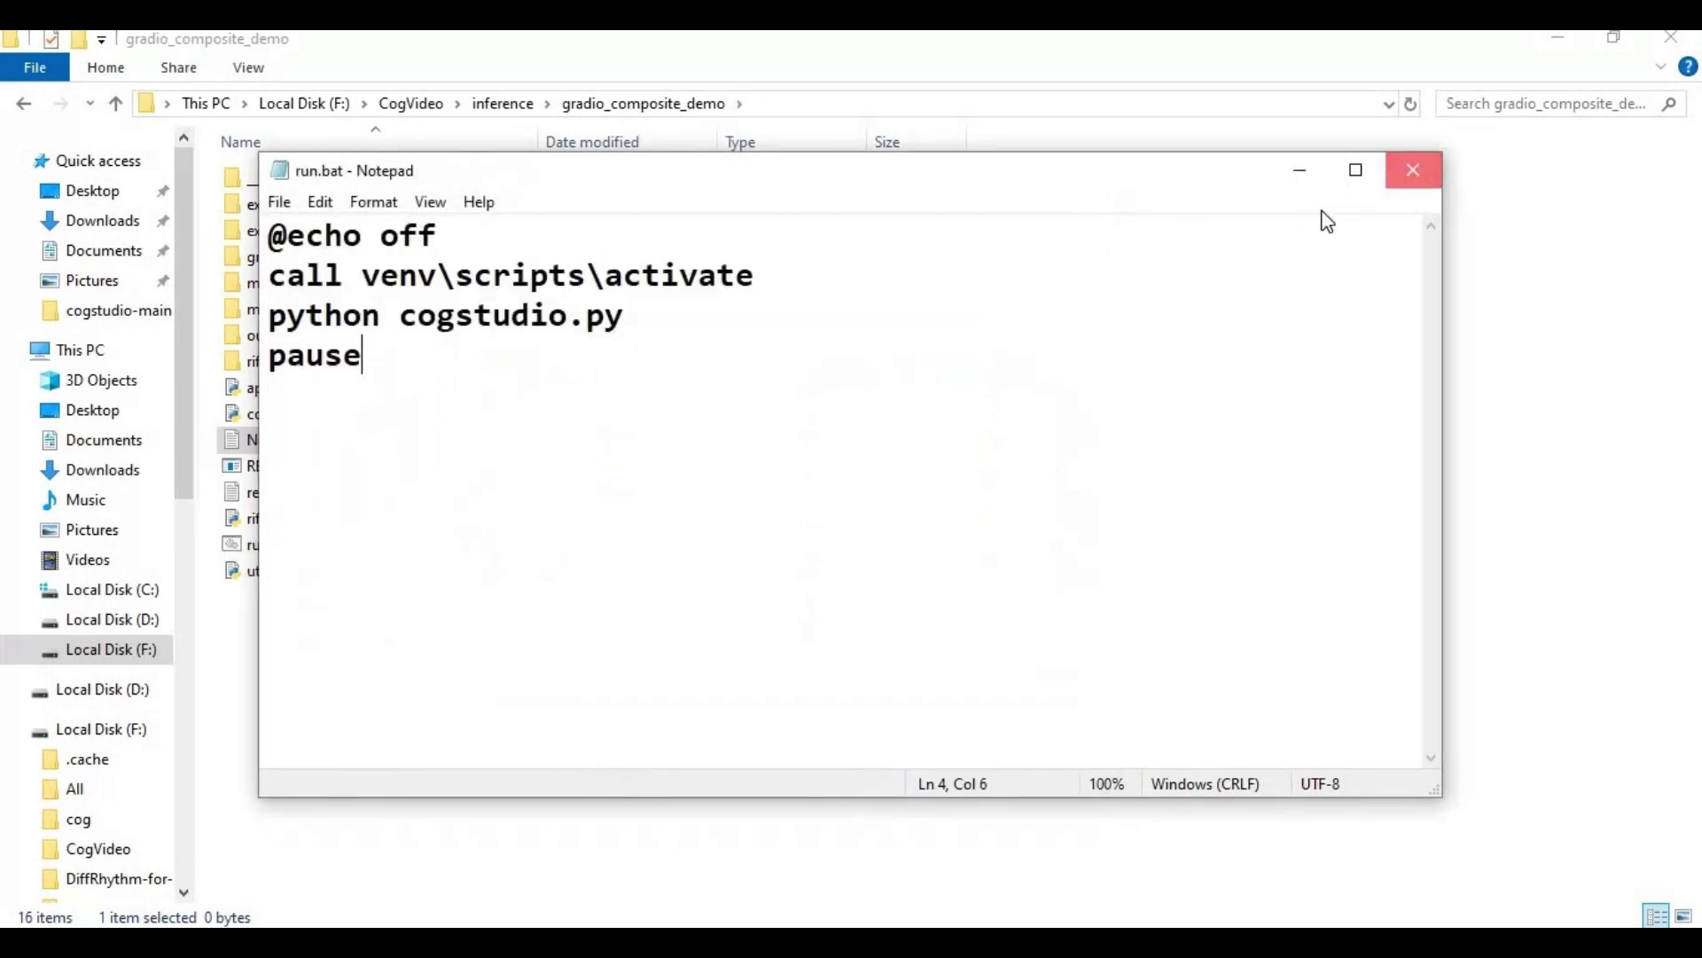
# Close Notepad and return through the console to the CogStudio page in Opera.
pyautogui.click(1413, 169)
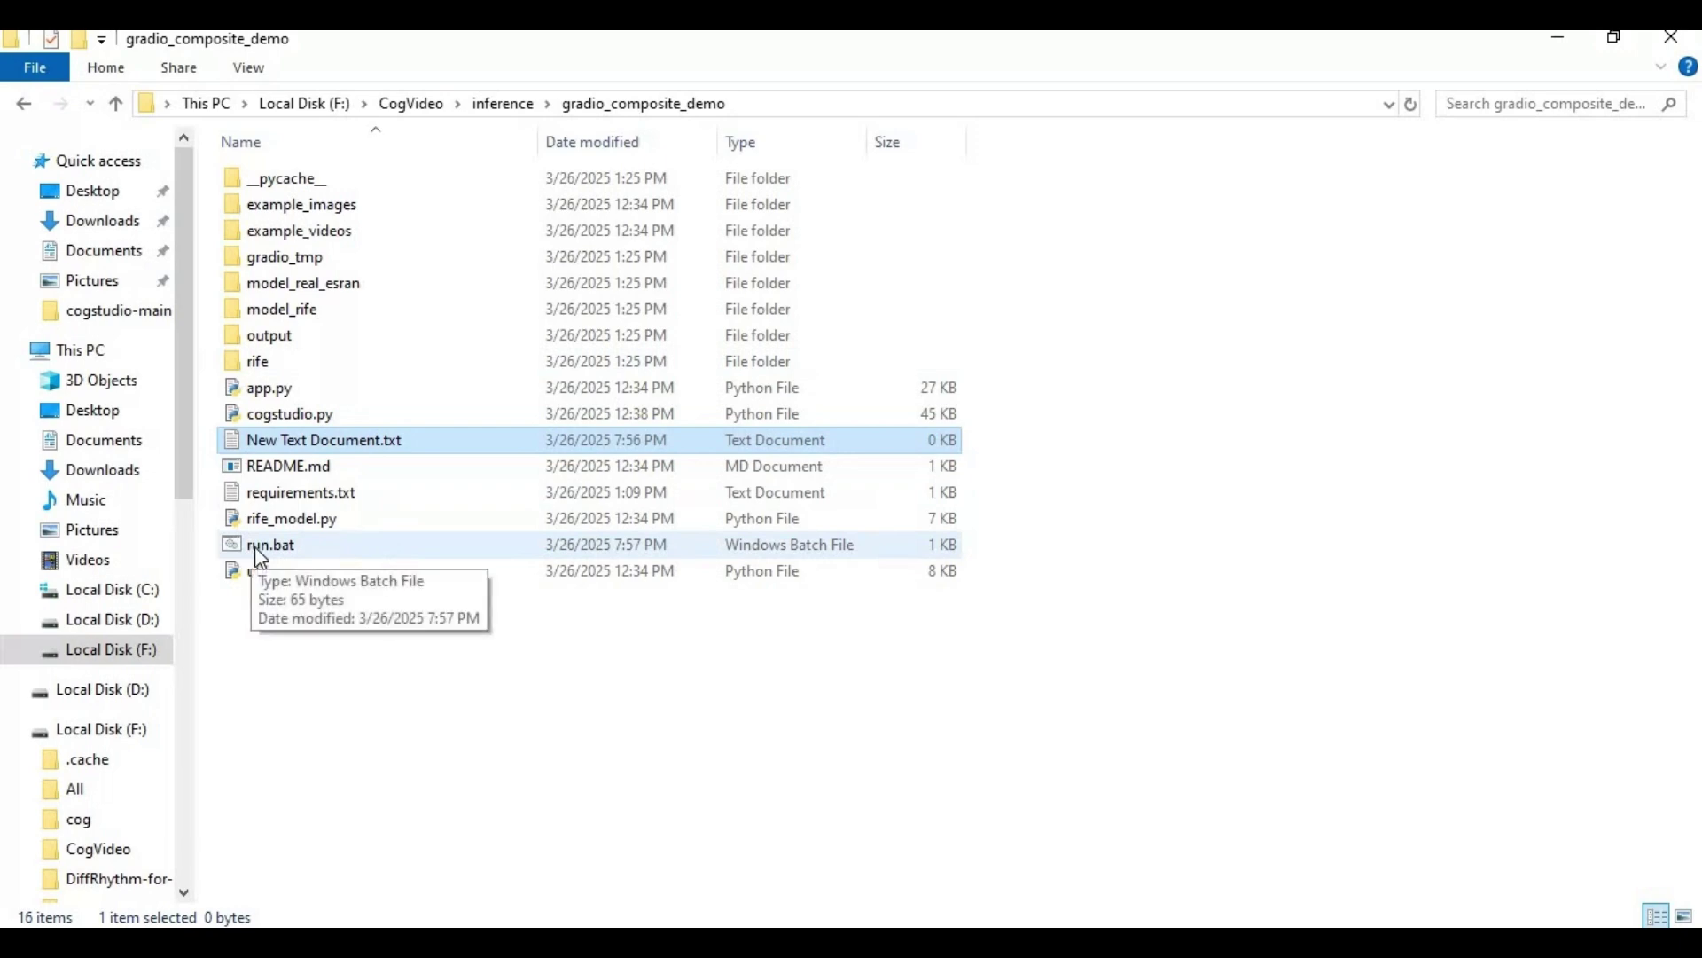
pyautogui.hotkey('alt', 'Tab')
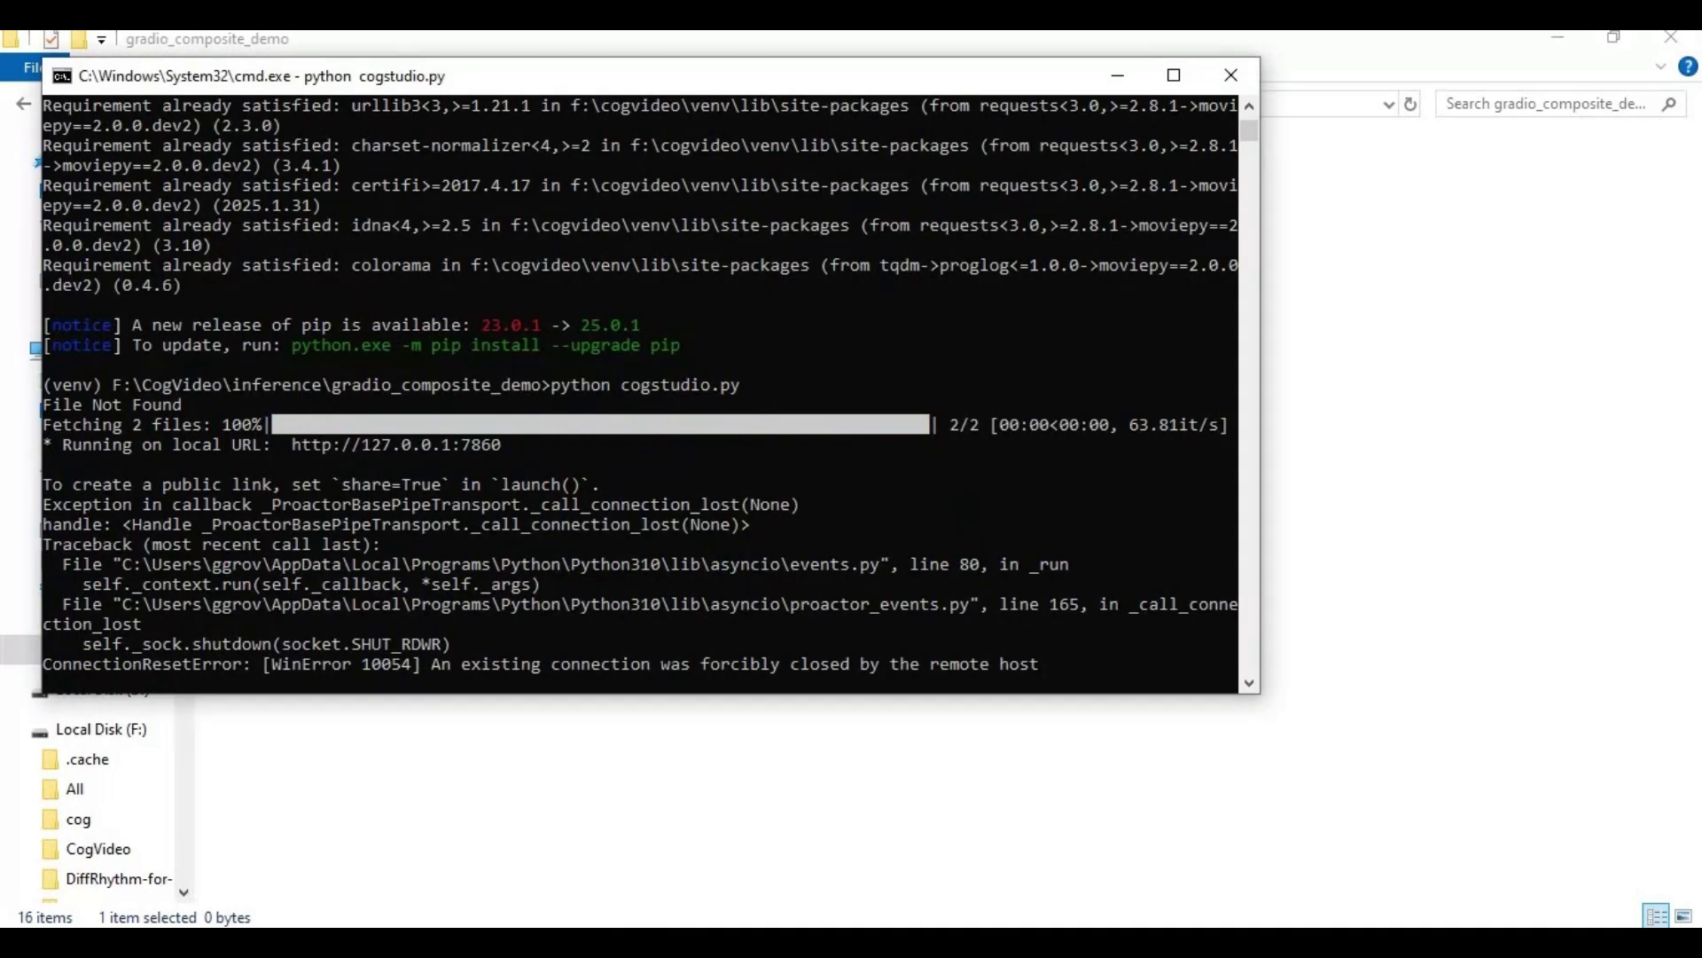
pyautogui.hotkey('alt', 'Tab')
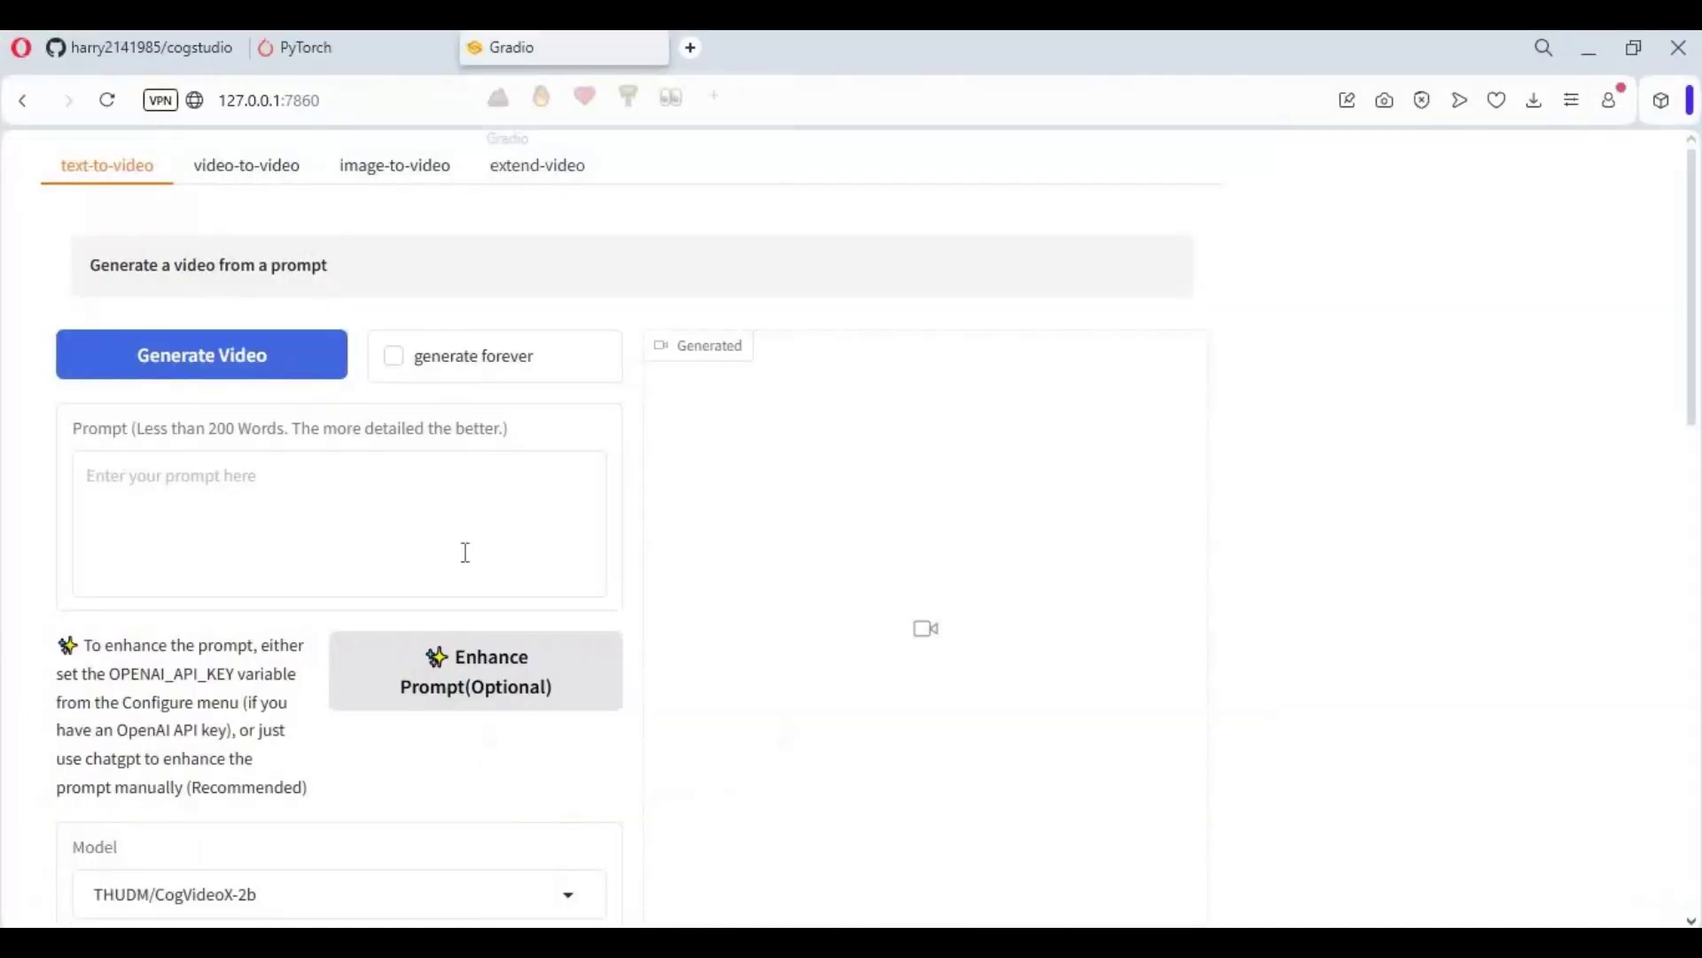
# Enter 'teddy bear' as the text-to-video prompt and look over the page.
pyautogui.click(360, 499)
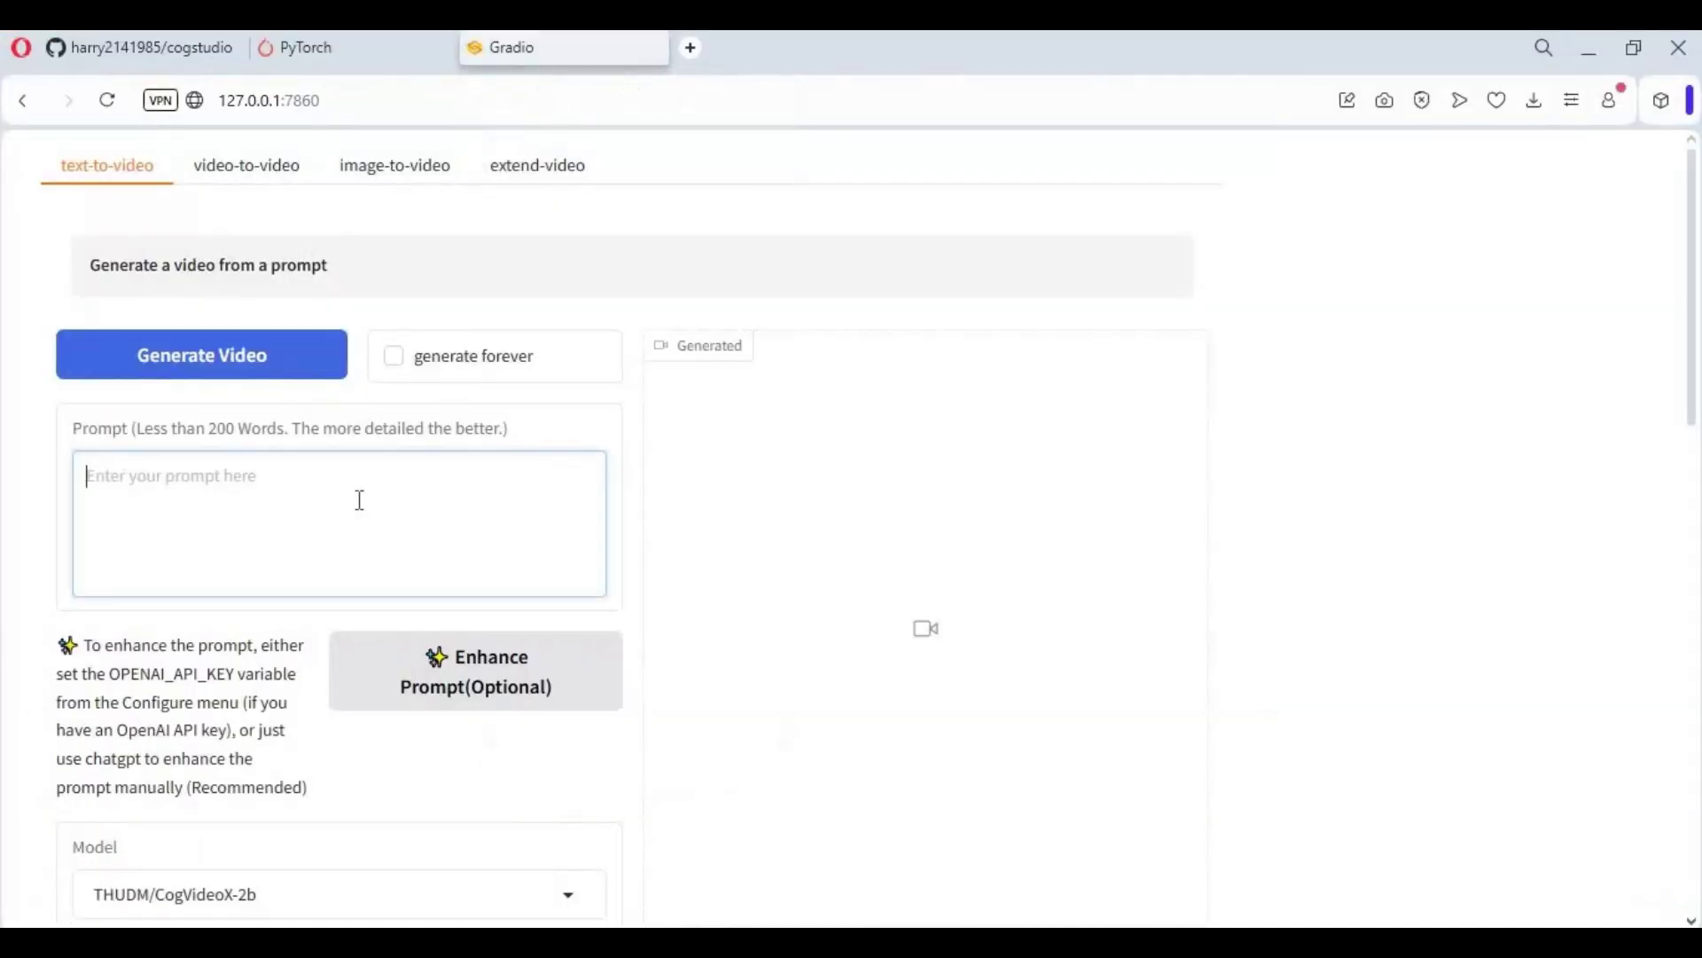
pyautogui.write('tedd')
pyautogui.write('y be')
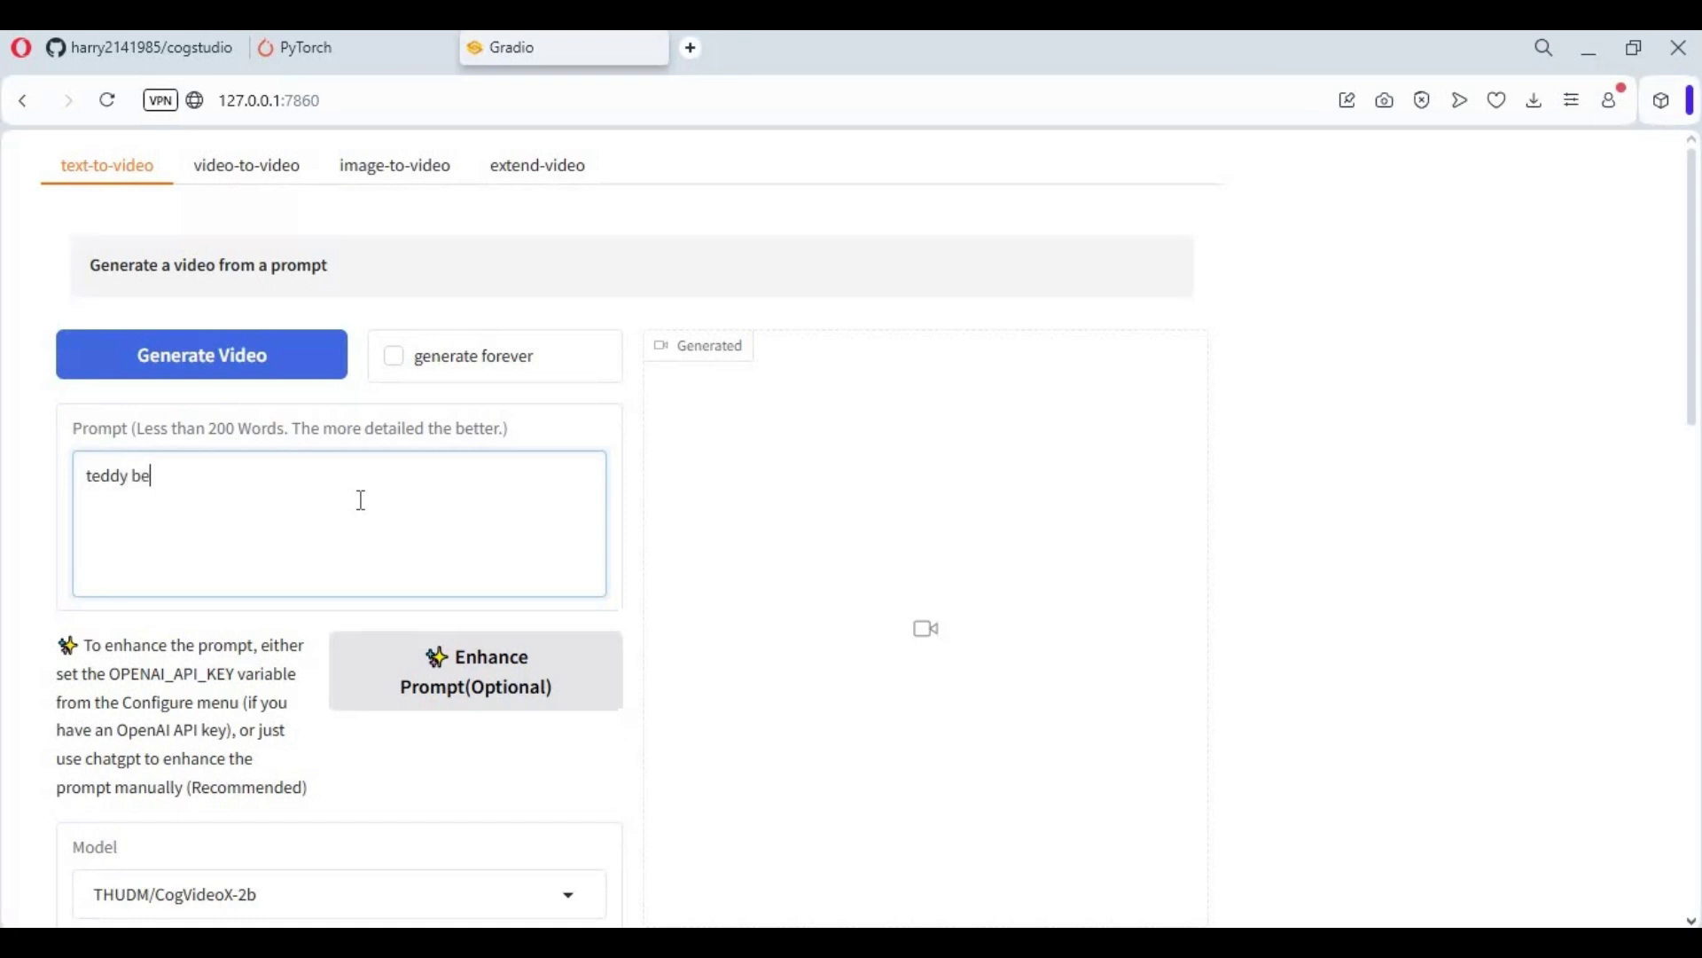
pyautogui.write('ar')
pyautogui.scroll(-3, 519, 557)
pyautogui.scroll(-12, 521, 557)
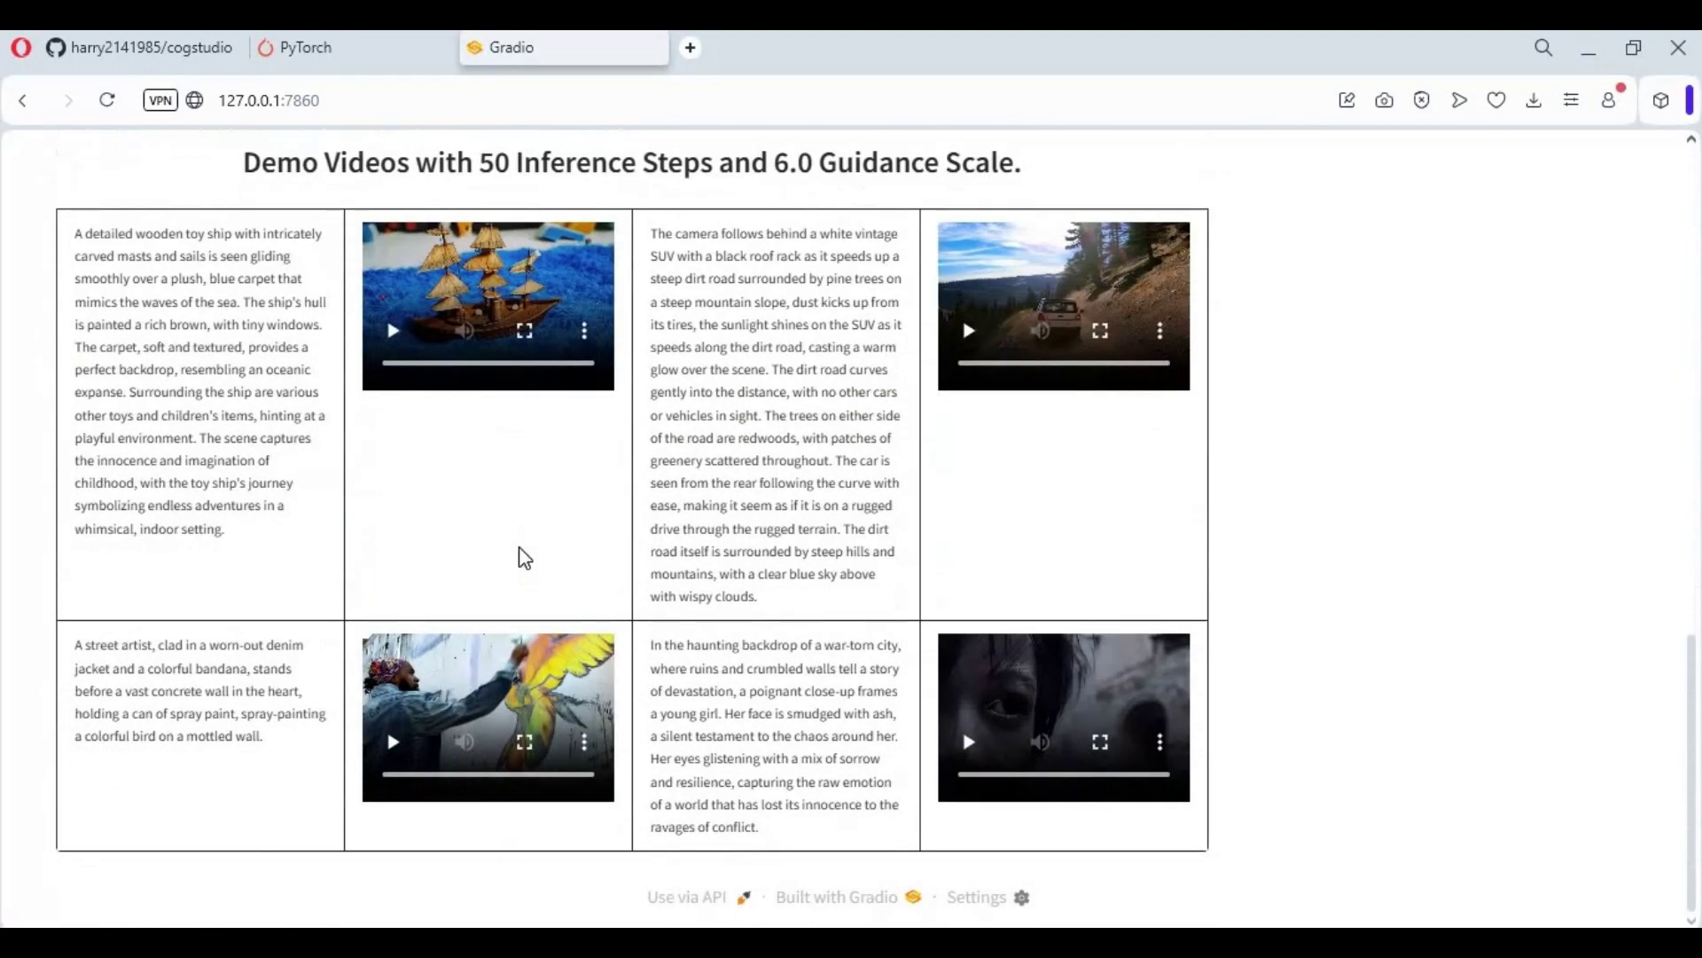
pyautogui.scroll(15, 524, 550)
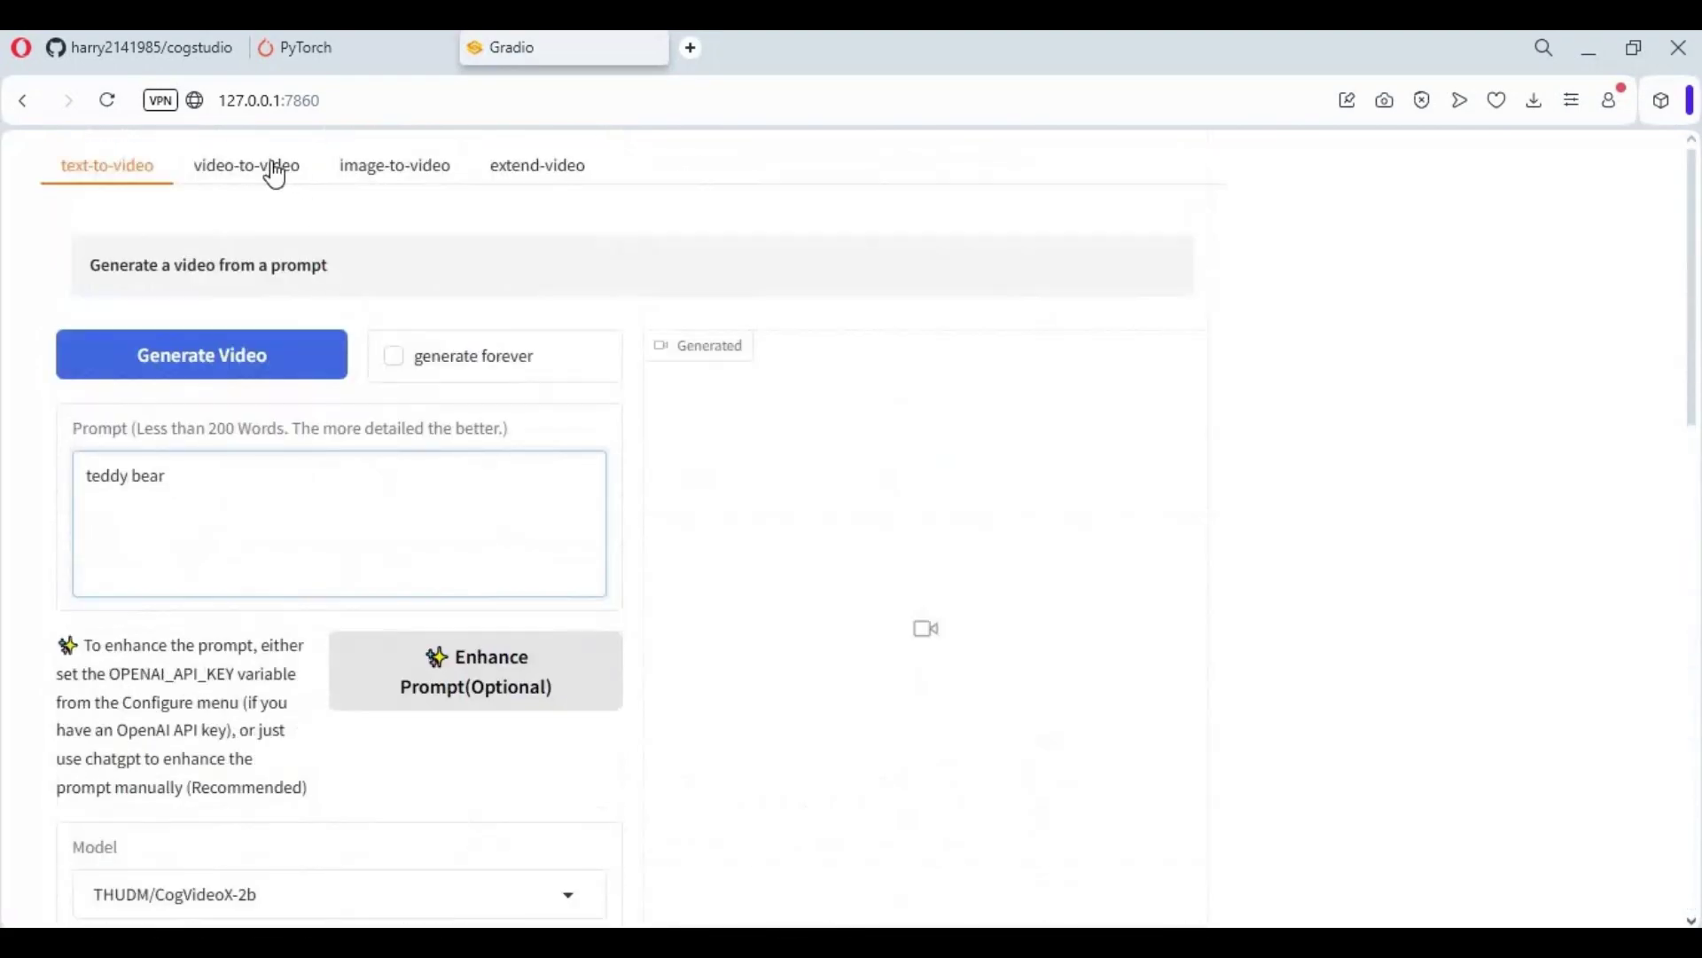
# Browse the video-to-video, image-to-video and extend-video modes, ending on extend-video.
pyautogui.click(266, 186)
pyautogui.click(415, 177)
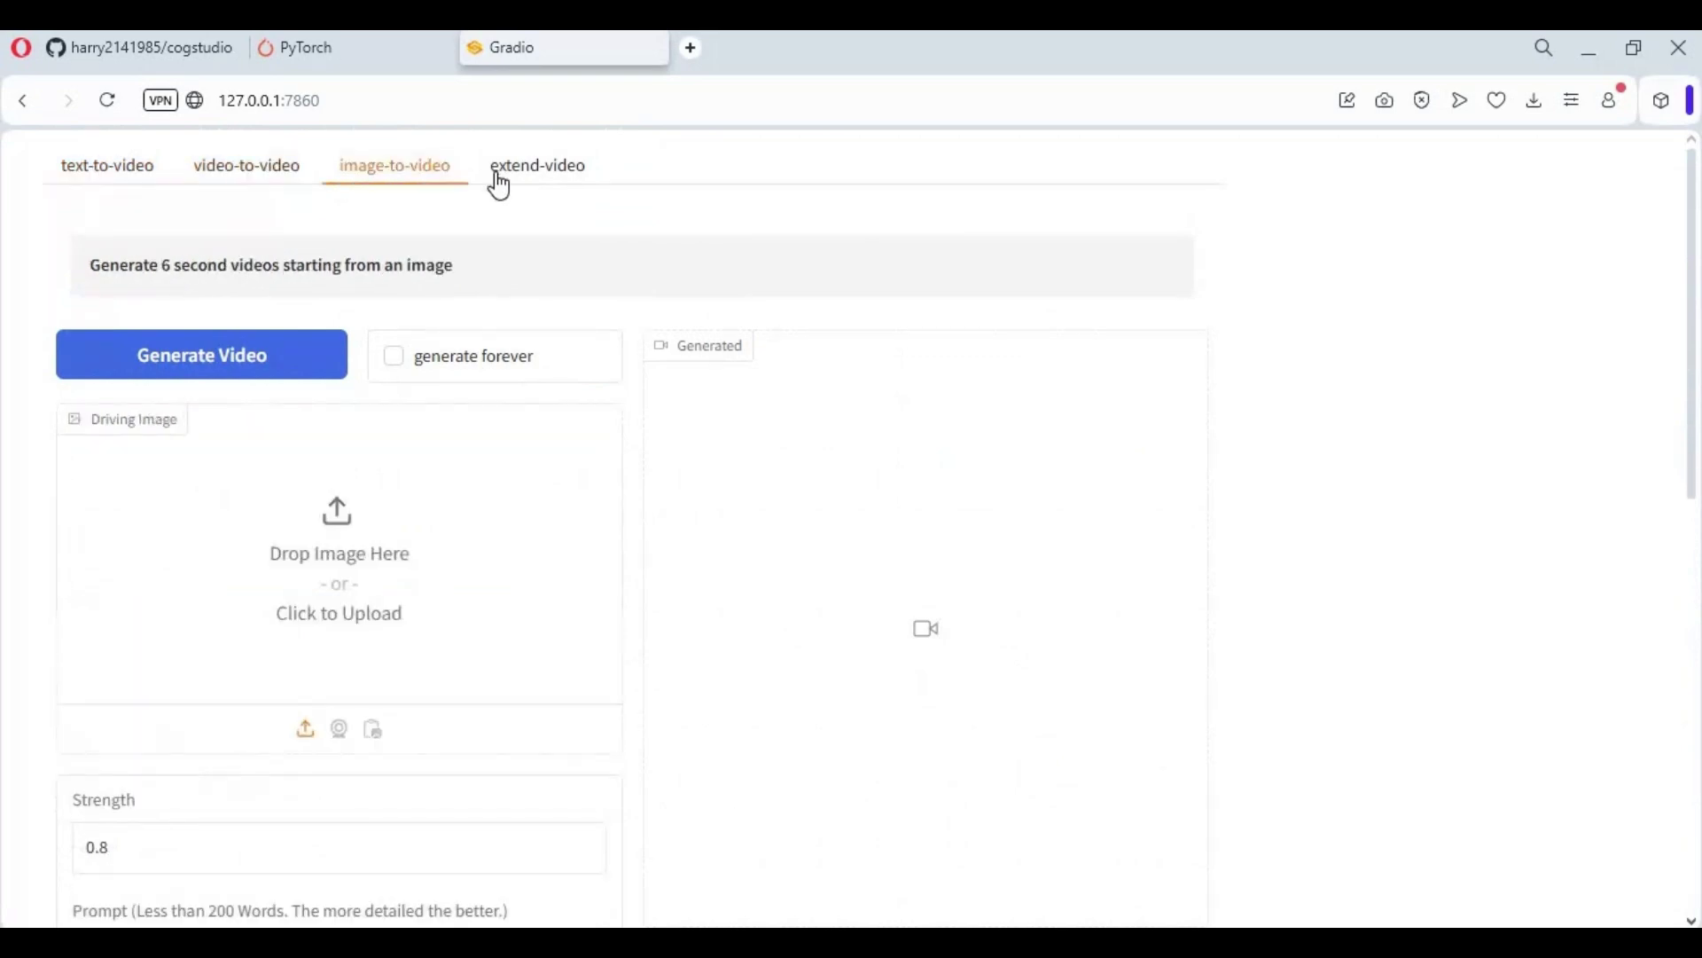
pyautogui.click(498, 182)
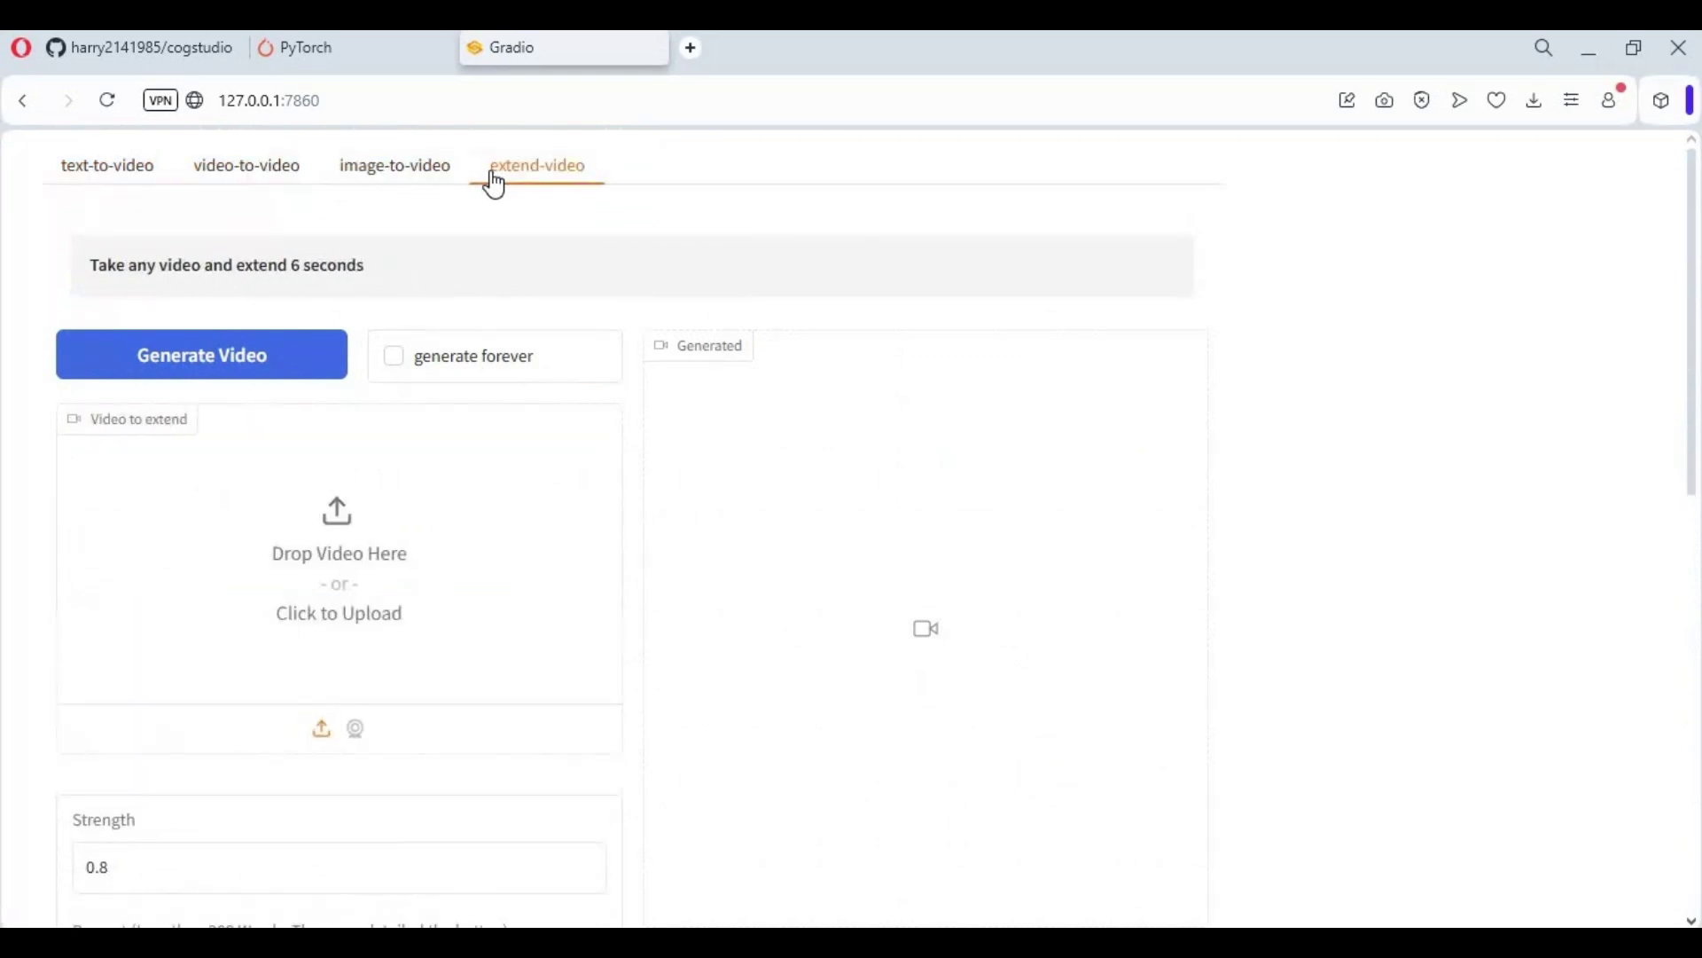
pyautogui.scroll(-8, 644, 452)
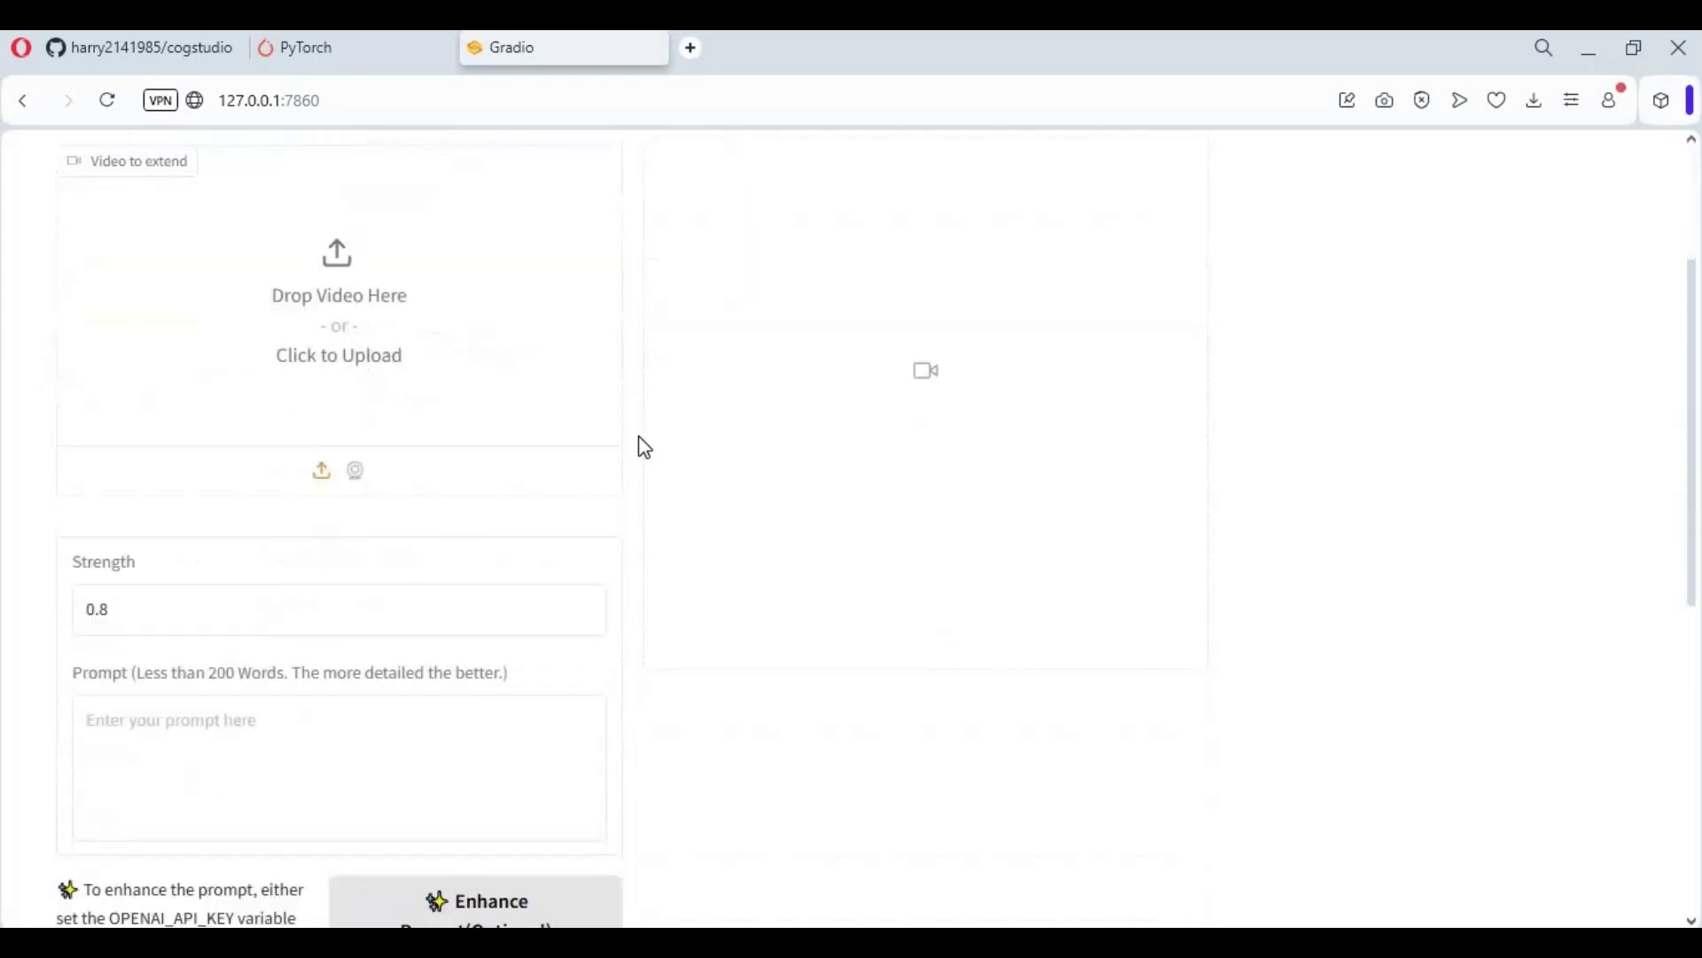